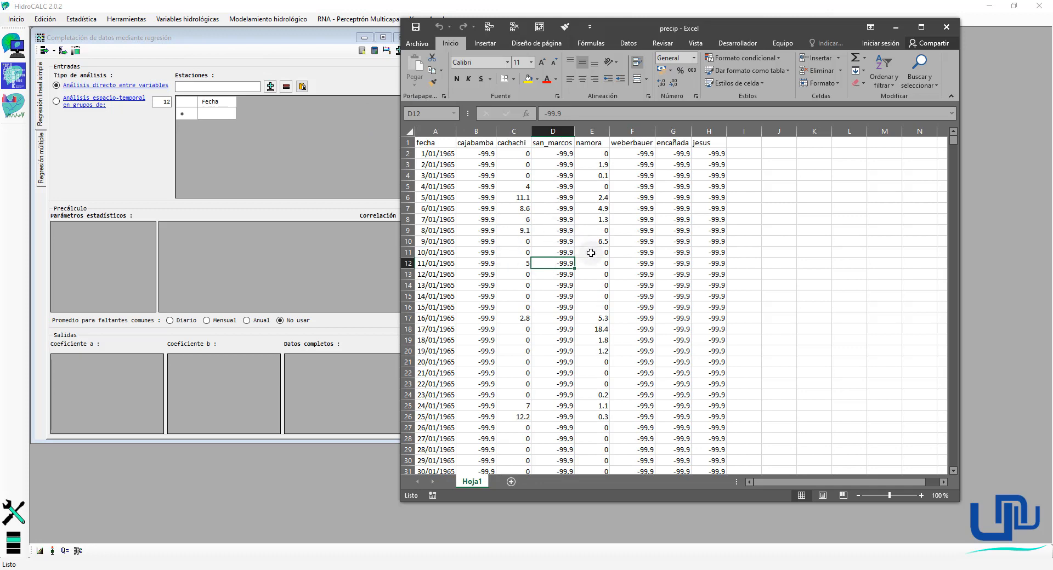
Examine the fecha column and the station precipitation columns, cajabamba through jesus, in the precip workbook.
scroll(551, 258, down, 5)
scroll(562, 243, up, 5)
scroll(562, 242, up, 1)
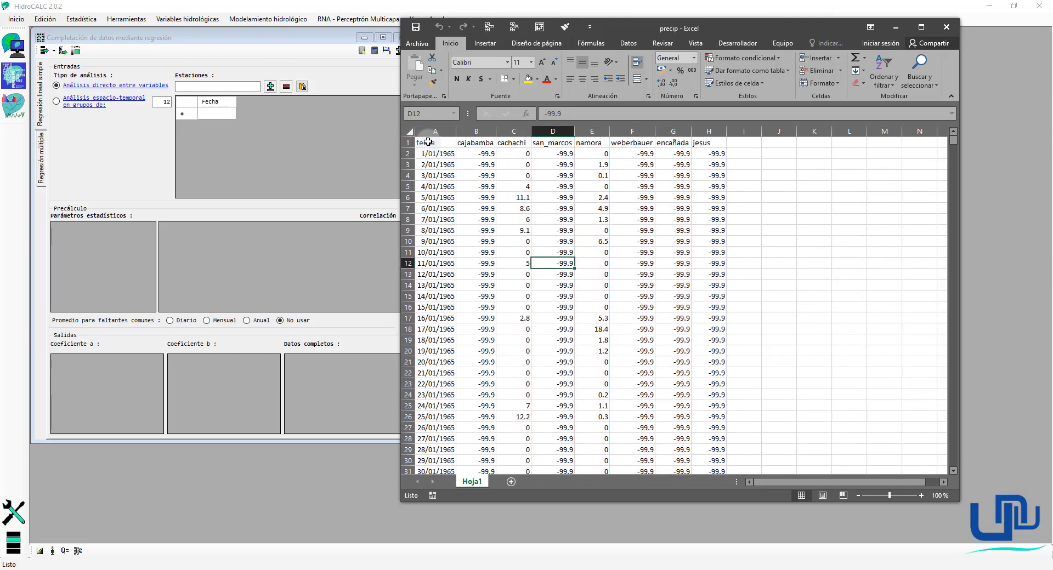
drag(427, 143, 713, 208)
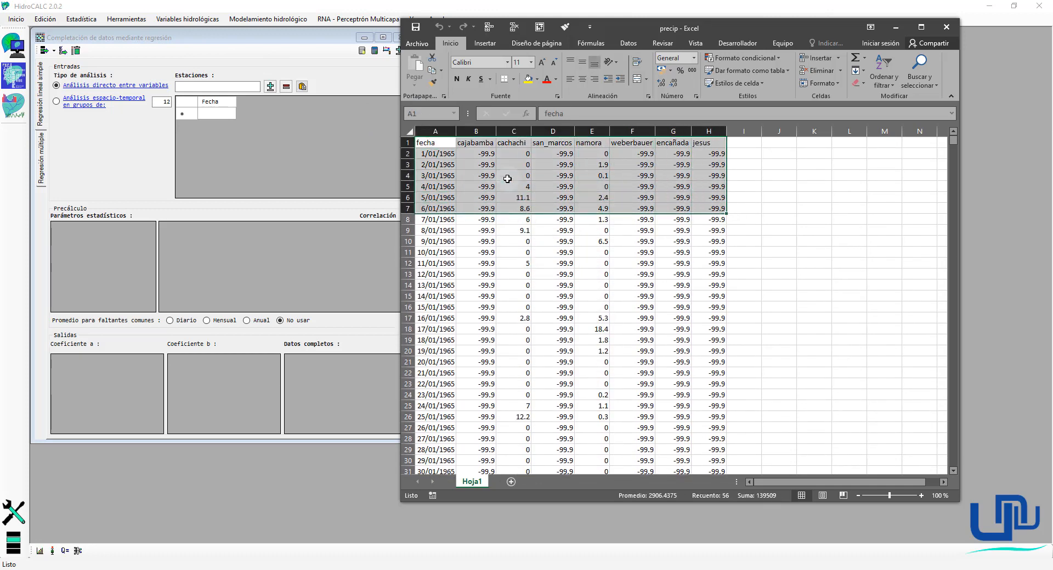
drag(477, 132, 553, 134)
click(461, 156)
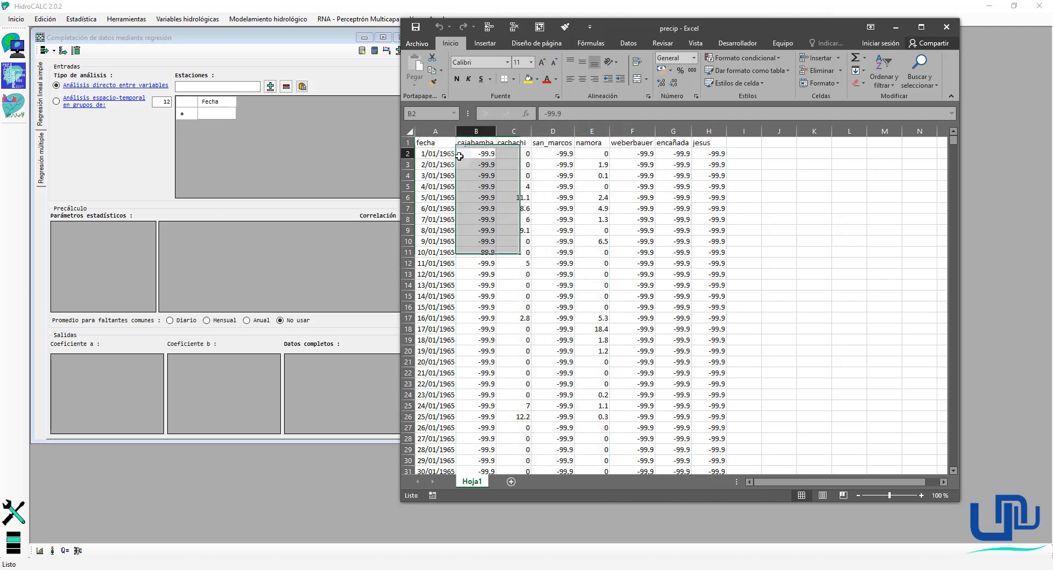
click(448, 139)
drag(707, 131, 702, 320)
click(520, 229)
Copy the full precipitation table with headers, from fecha to jesus, and paste it into HidroCALC's station input table.
click(438, 143)
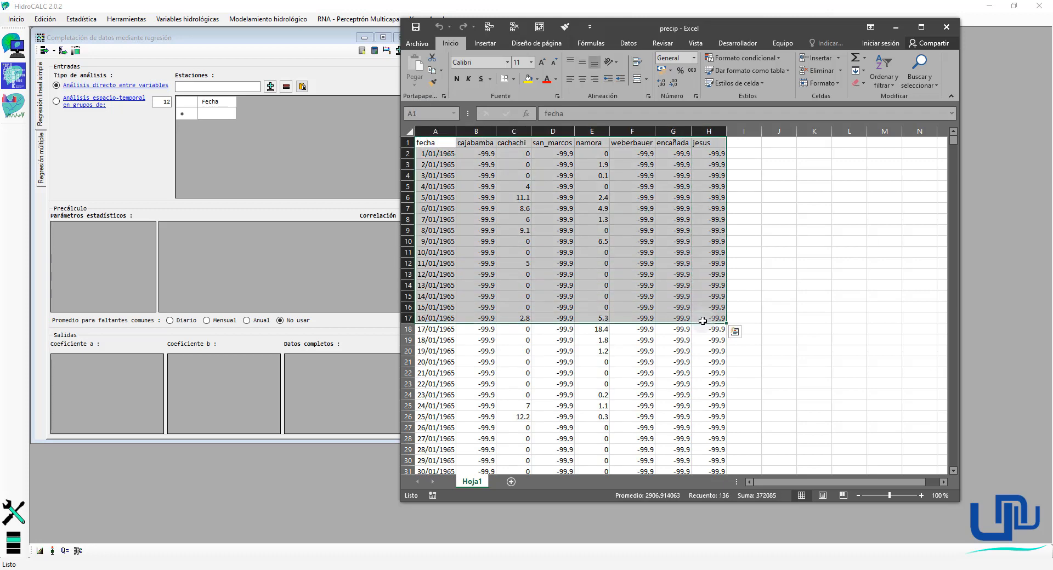
key(ctrl+shift+Down)
key(ctrl+c)
click(258, 244)
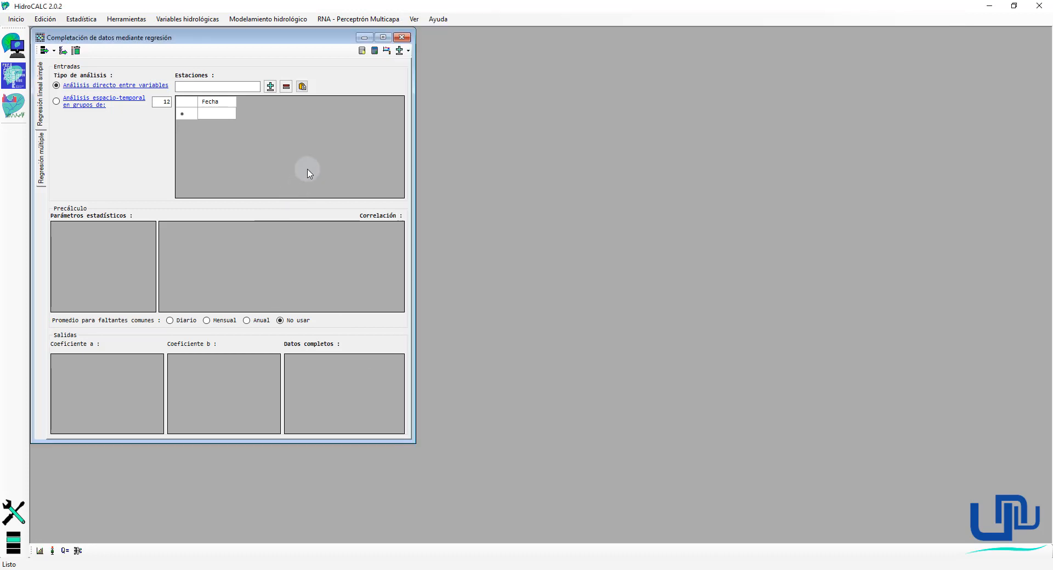
click(305, 88)
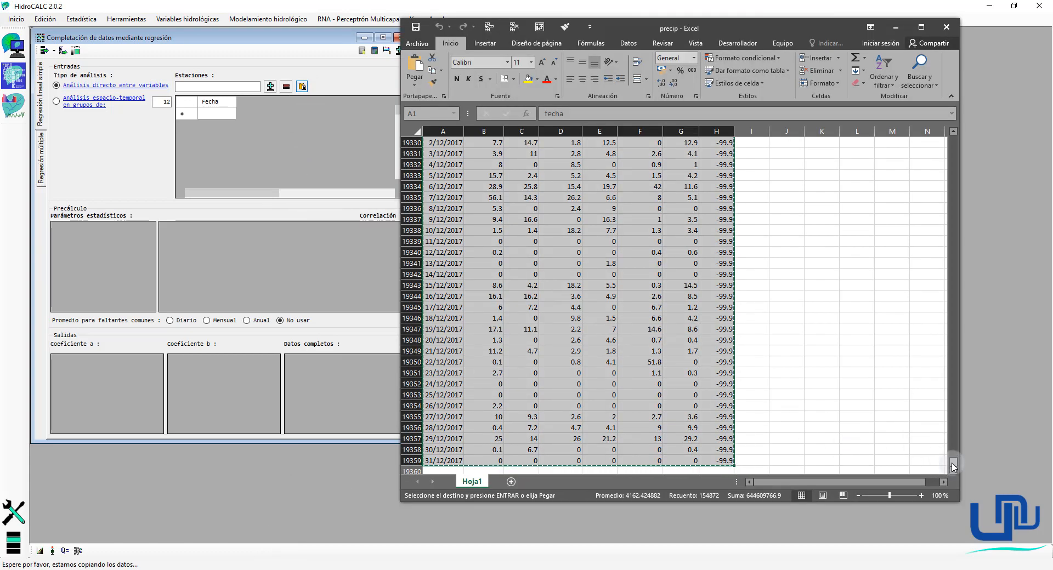
Return the precip workbook to its first rows, minimize it, and maximize the regression data completion window.
drag(953, 462, 942, 138)
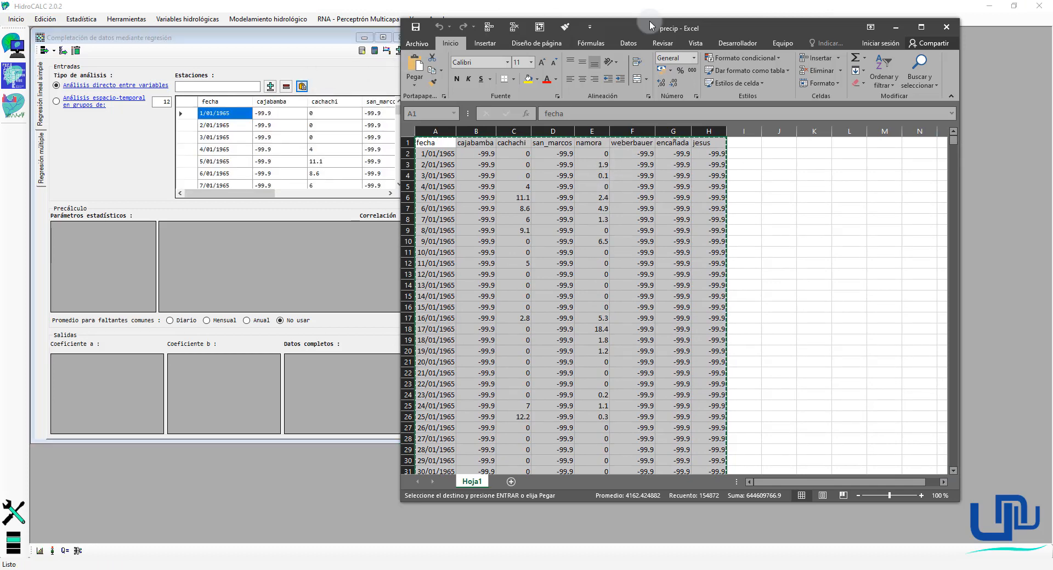
click(895, 27)
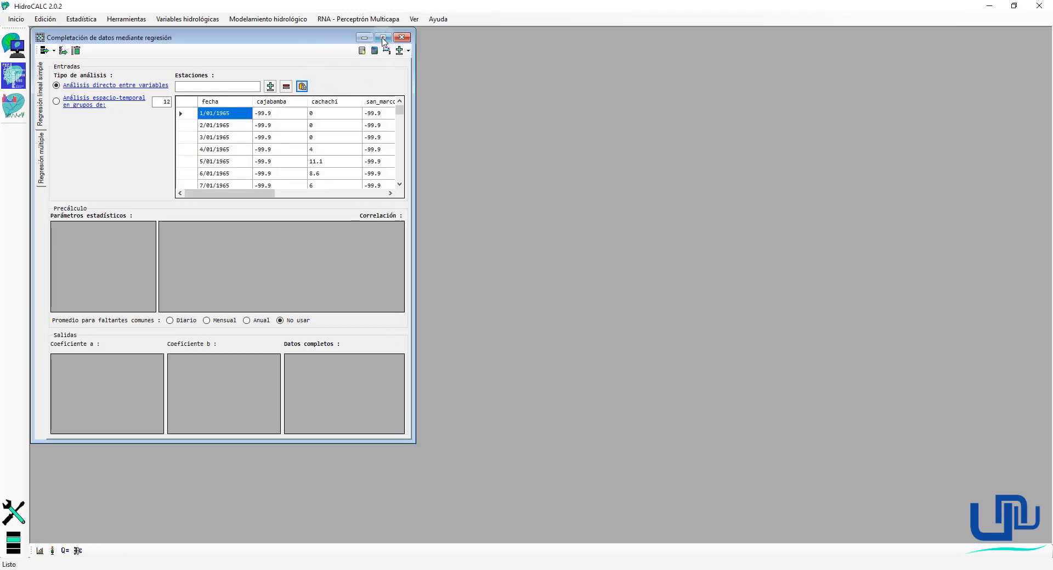
click(383, 37)
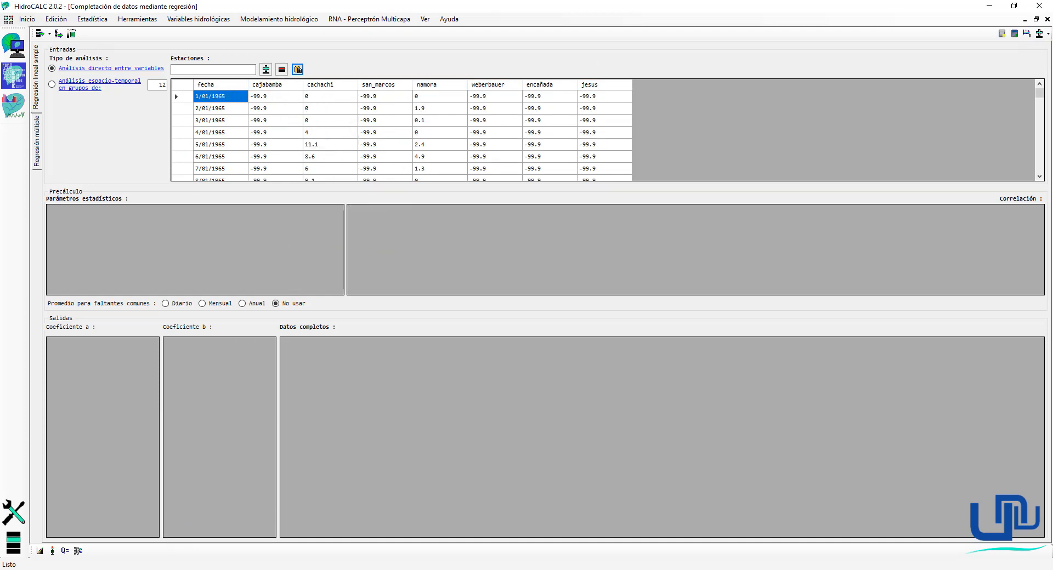
Review the imported station records and view the rls y rlm.png image comparing simple and multiple regression.
key(alt+Tab)
drag(602, 96, 254, 155)
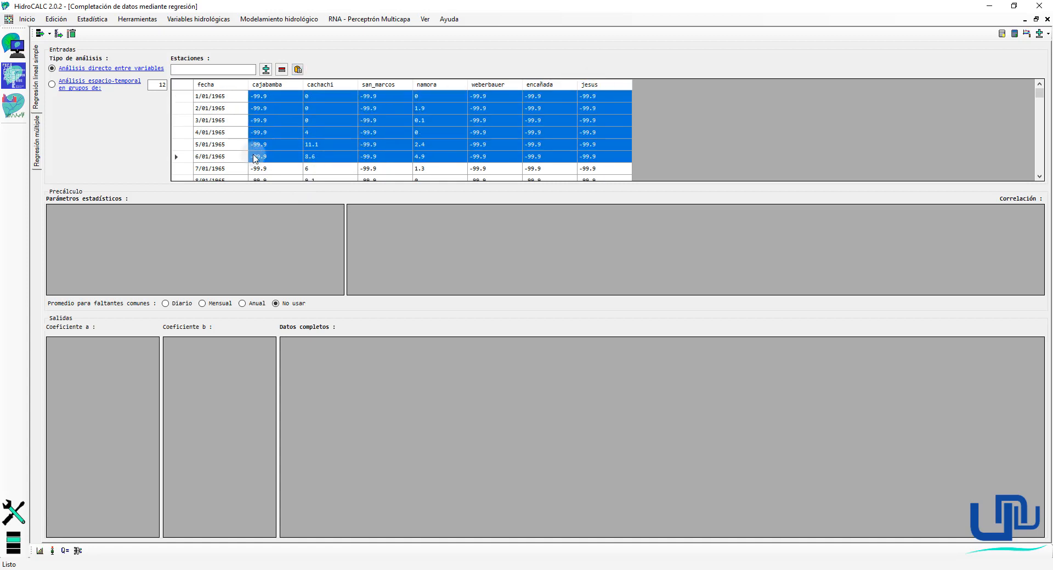
click(301, 128)
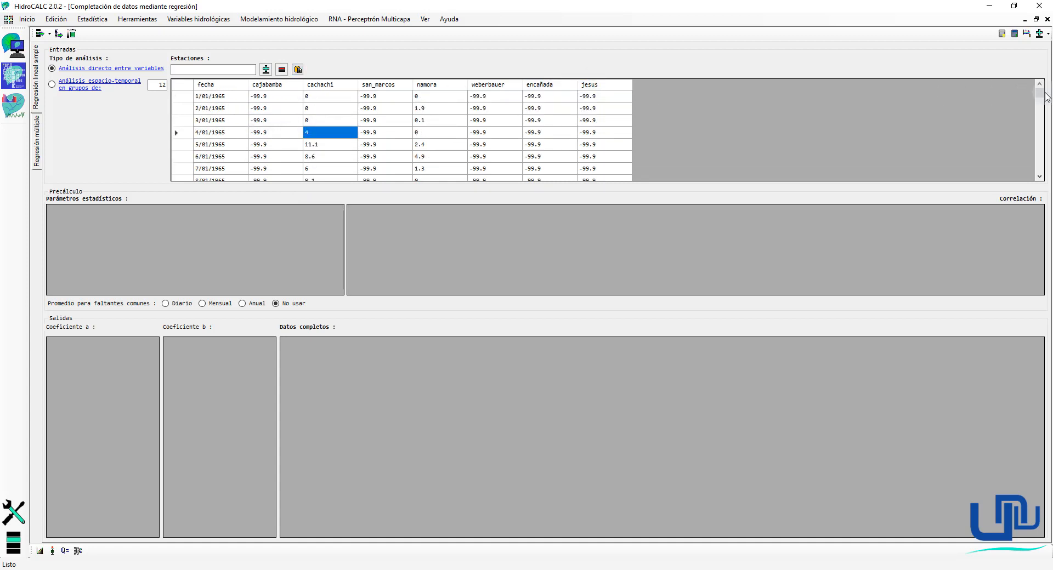
mouse_move(1042, 96)
mouse_down()
mouse_move(1045, 188)
mouse_move(1039, 90)
mouse_up()
click(178, 569)
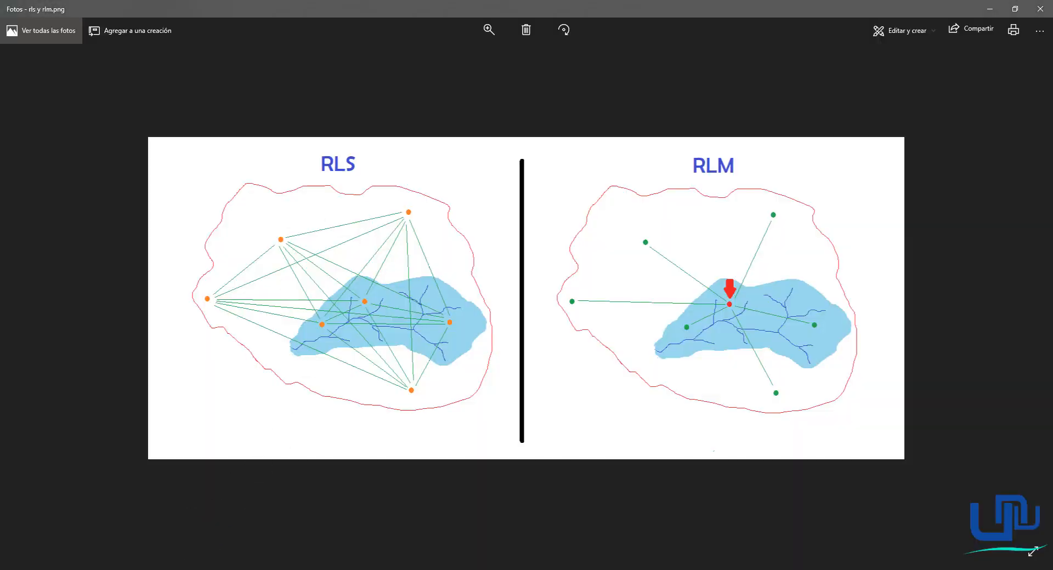
Return to HidroCALC and calculate the statistical parameters and correlations between the stations.
click(178, 569)
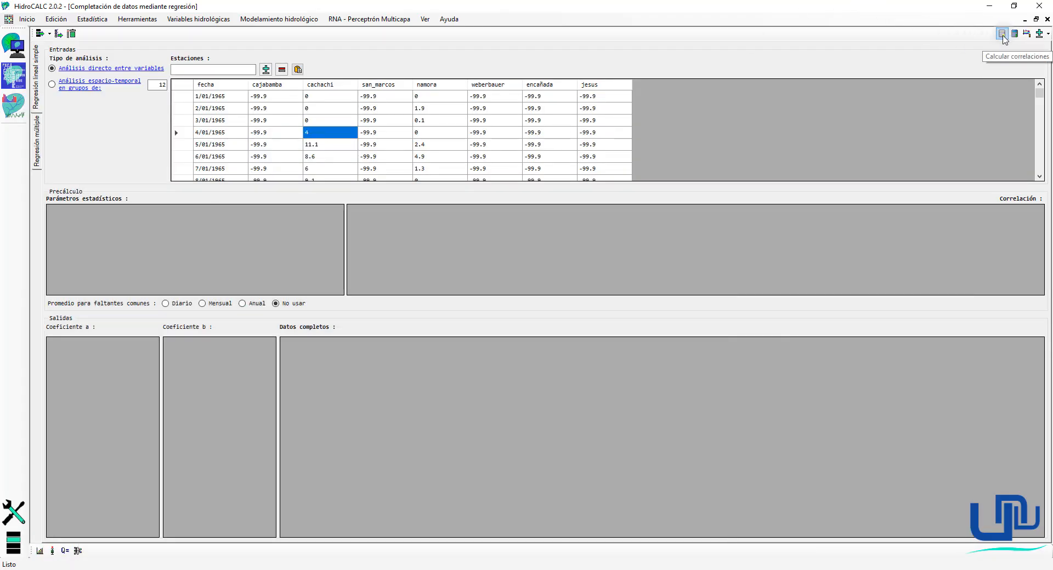
click(1001, 34)
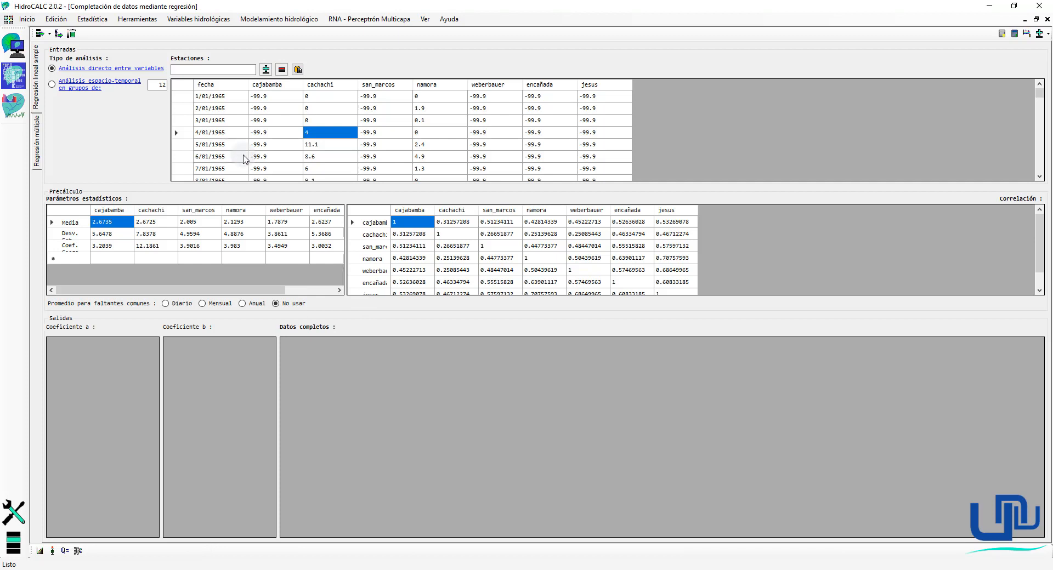
Examine the correlation matrix for all stations against the daily records in the input table.
click(452, 258)
click(385, 133)
scroll(394, 133, down, 1)
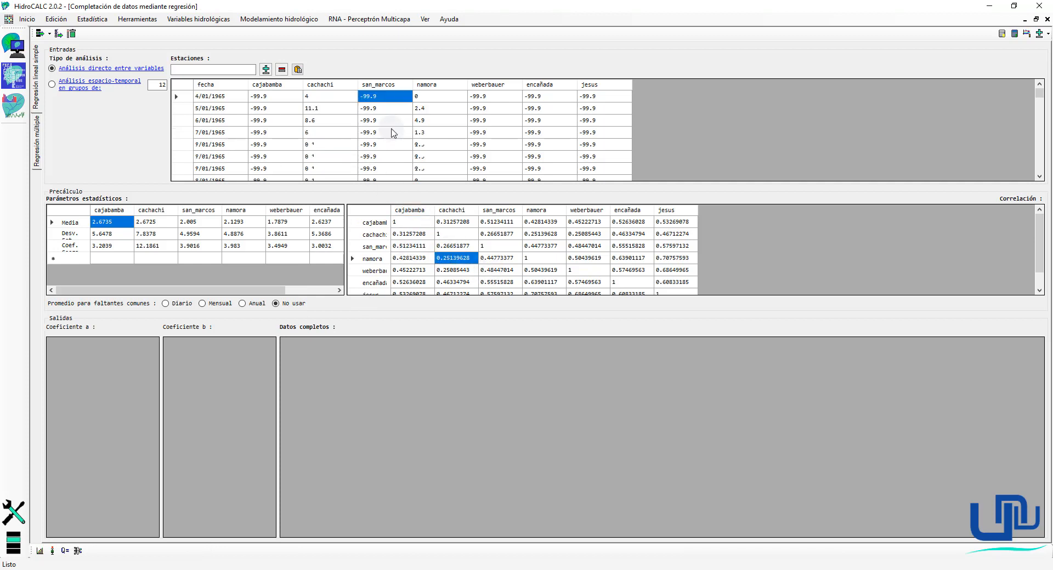
scroll(394, 133, up, 1)
click(425, 134)
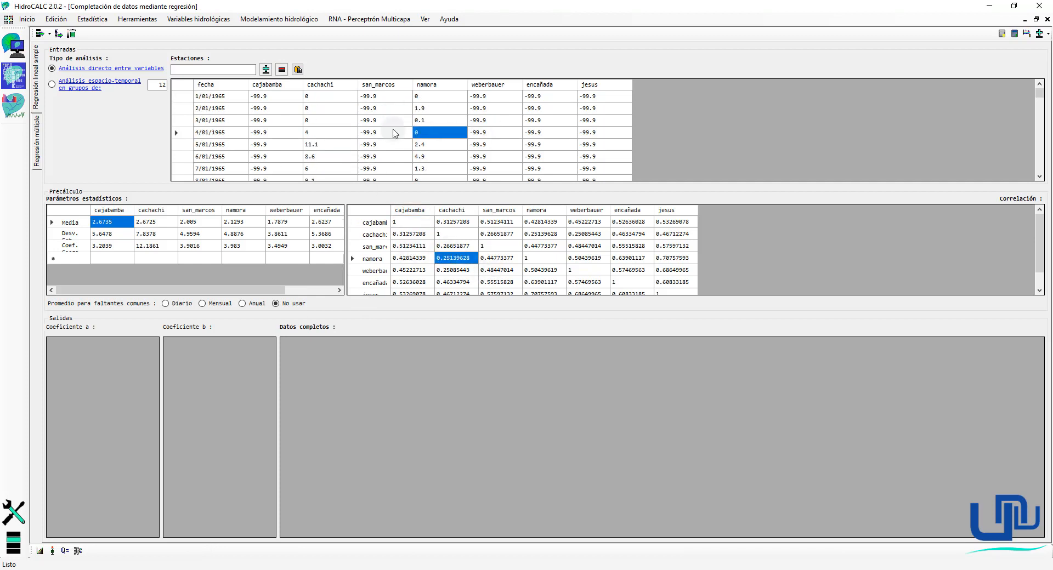
click(230, 100)
click(416, 222)
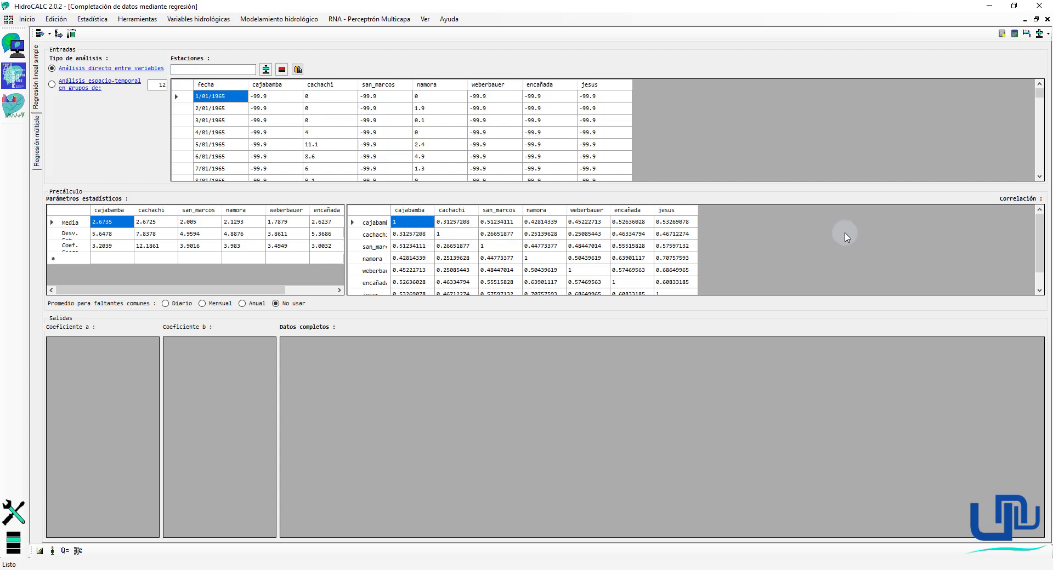
mouse_move(1036, 248)
mouse_down()
mouse_move(1036, 264)
mouse_move(1037, 248)
mouse_up()
scroll(667, 239, down, 1)
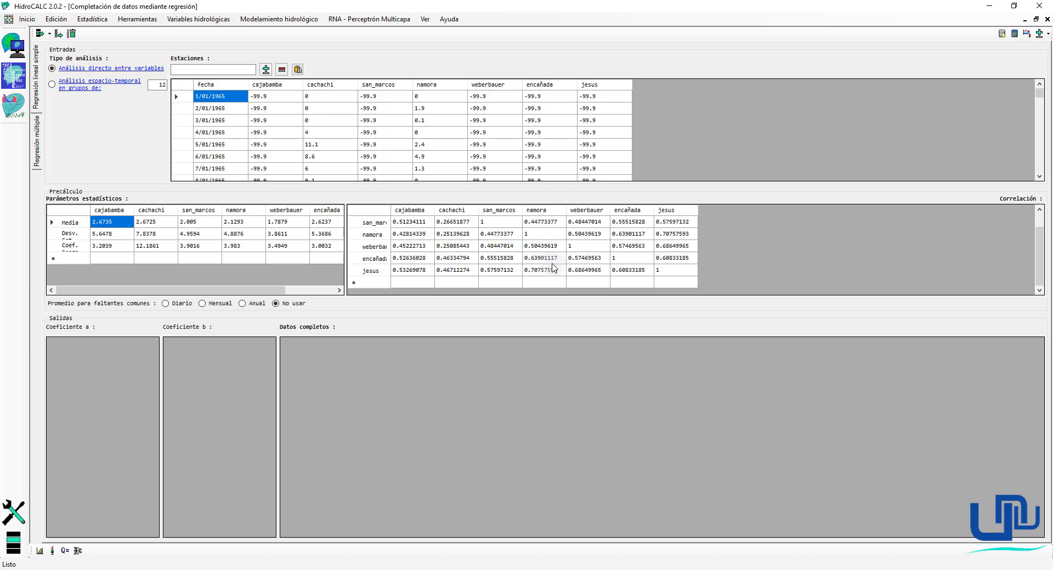
click(269, 120)
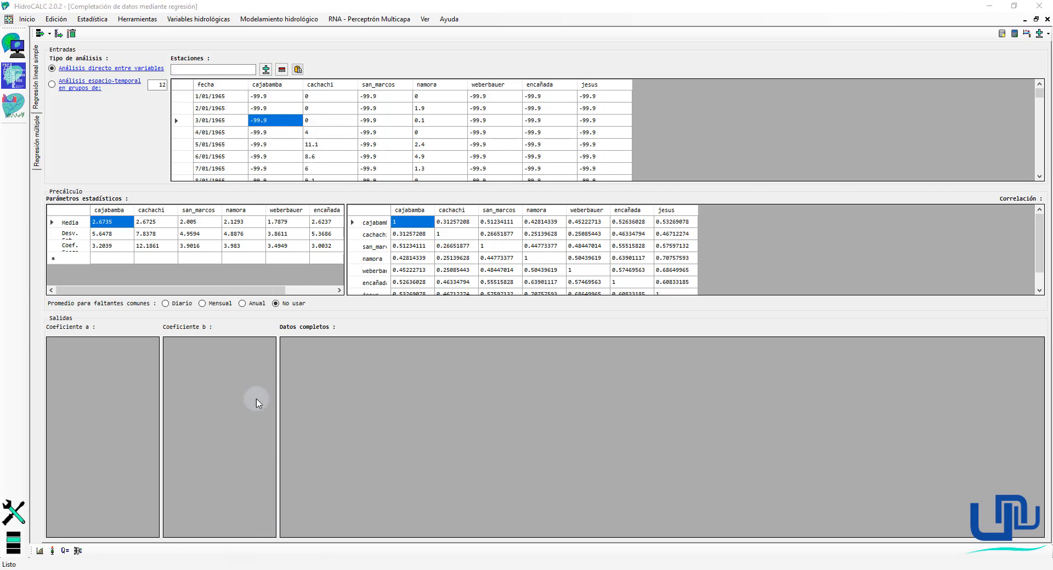
Switch to the precip workbook to check the source records for missing values, and minimize it again.
key(alt+Tab)
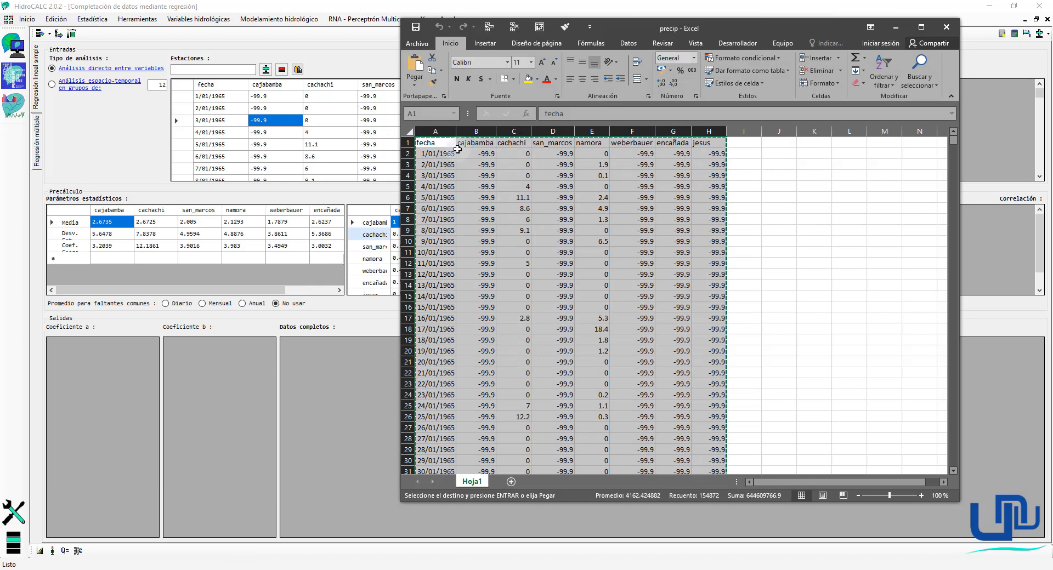
scroll(462, 251, down, 5)
scroll(462, 251, up, 6)
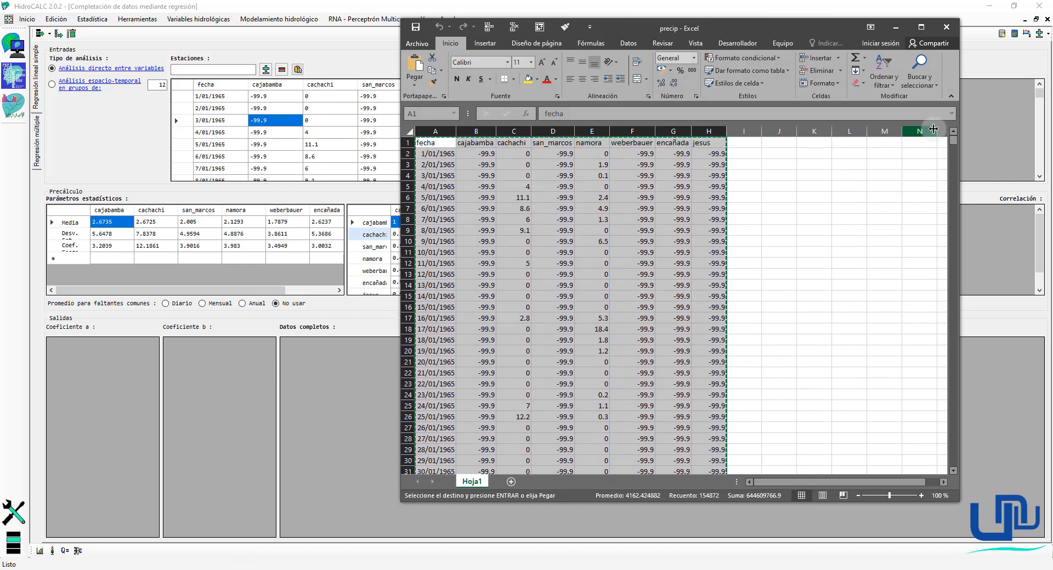
mouse_move(953, 140)
mouse_down()
mouse_move(954, 271)
mouse_move(954, 140)
mouse_up()
click(894, 29)
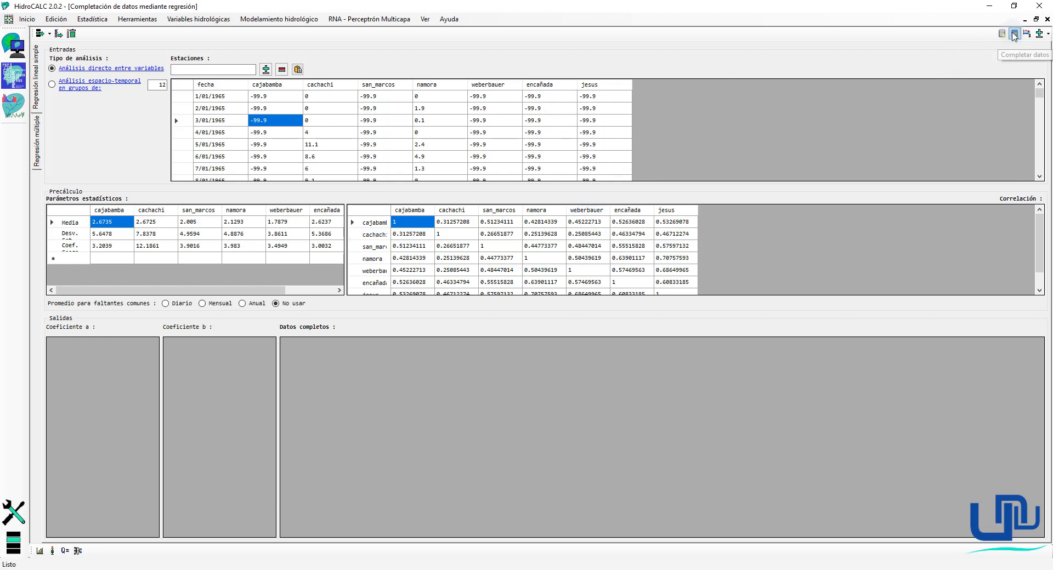
Review the station correlation coefficients and complete the missing data with the common-gap average set to No usar.
drag(674, 225, 517, 276)
click(556, 271)
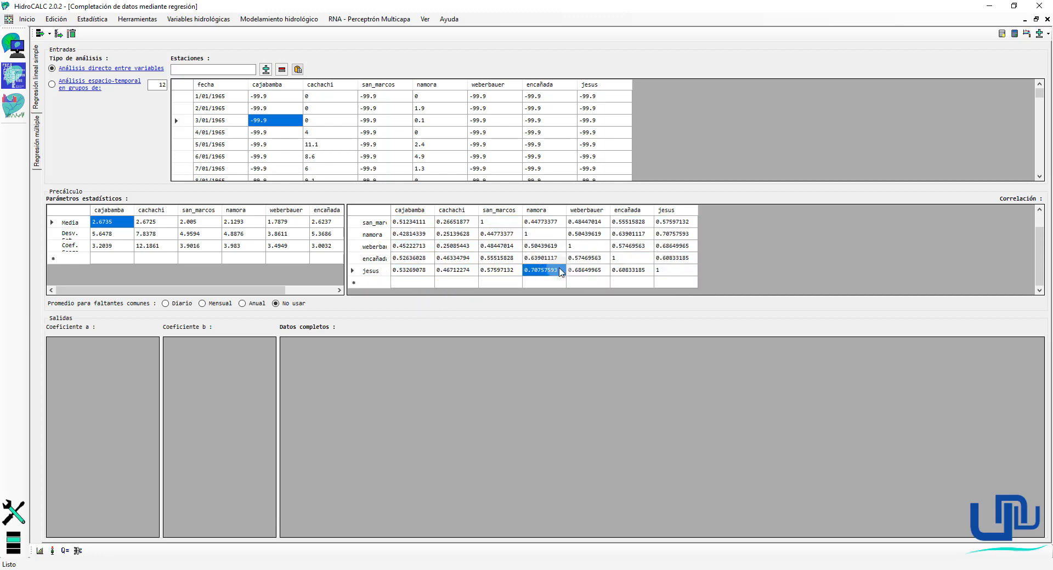
scroll(623, 261, up, 1)
drag(678, 222, 410, 270)
scroll(505, 276, up, 1)
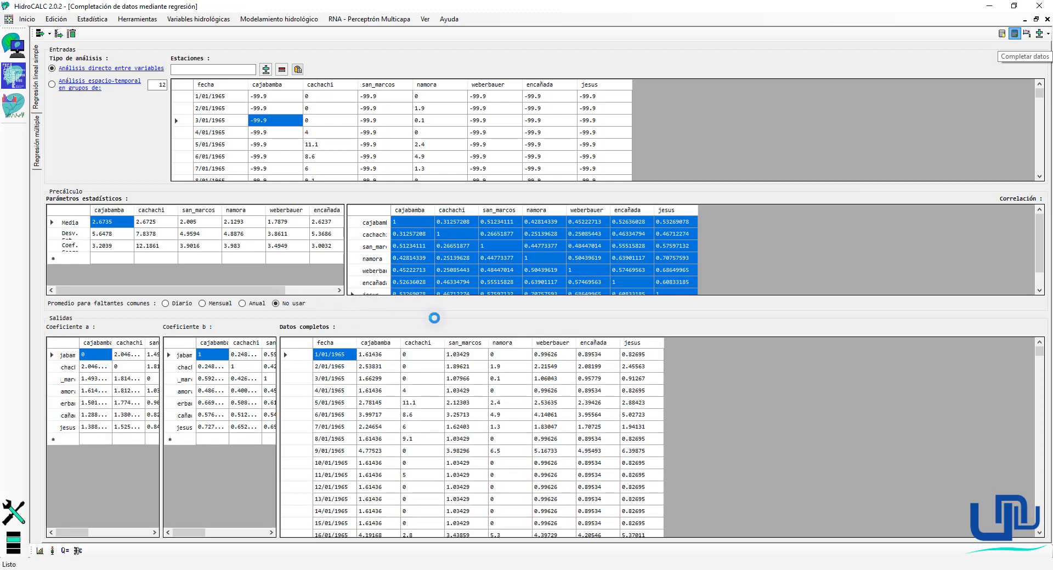
Inspect the completed data together with the correlation matrix.
click(469, 403)
click(488, 271)
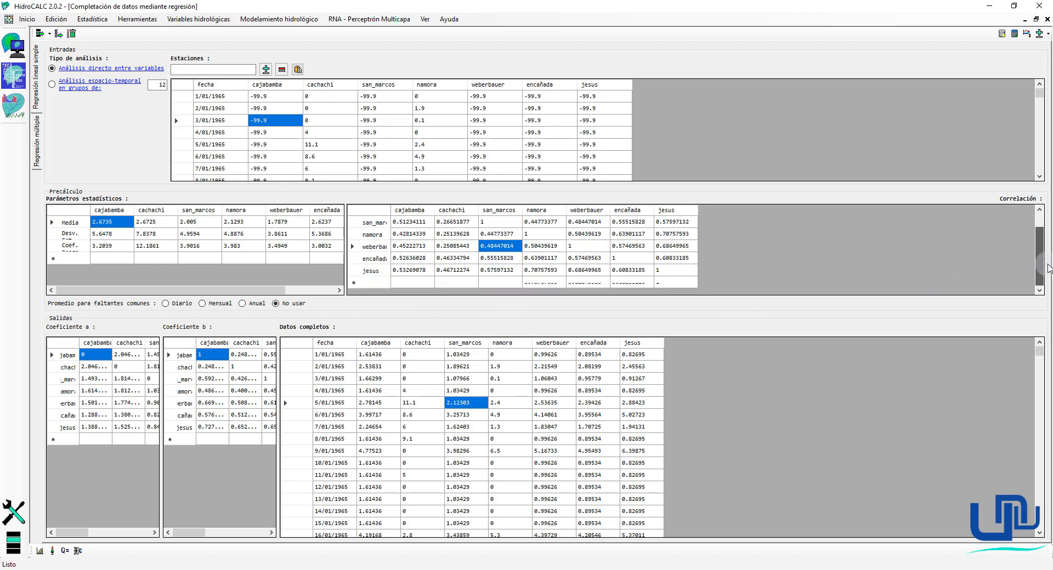
drag(1039, 352, 1041, 371)
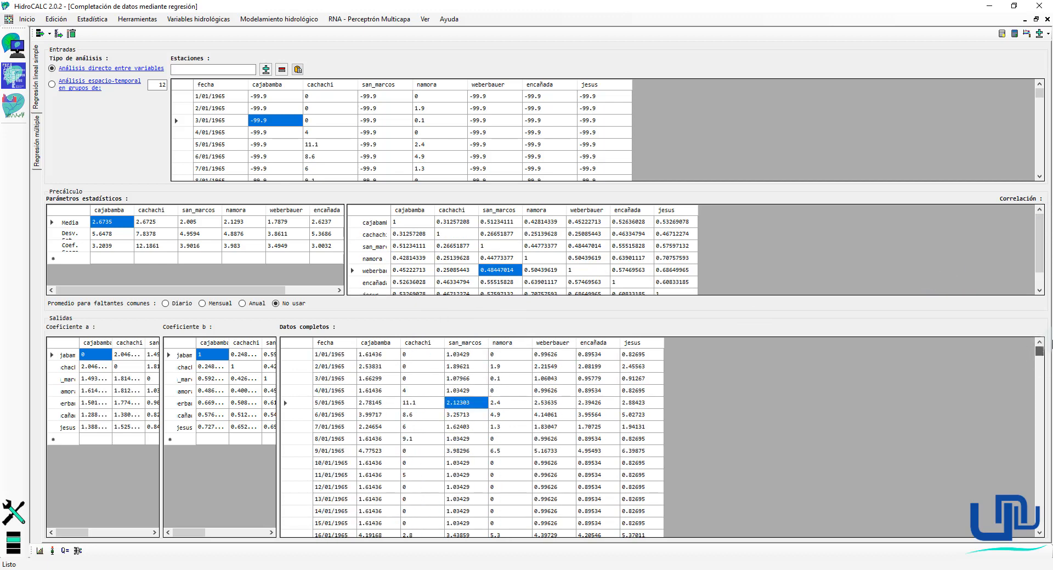
Set the average for common missing values to Diario and look through the completed data rows.
click(343, 367)
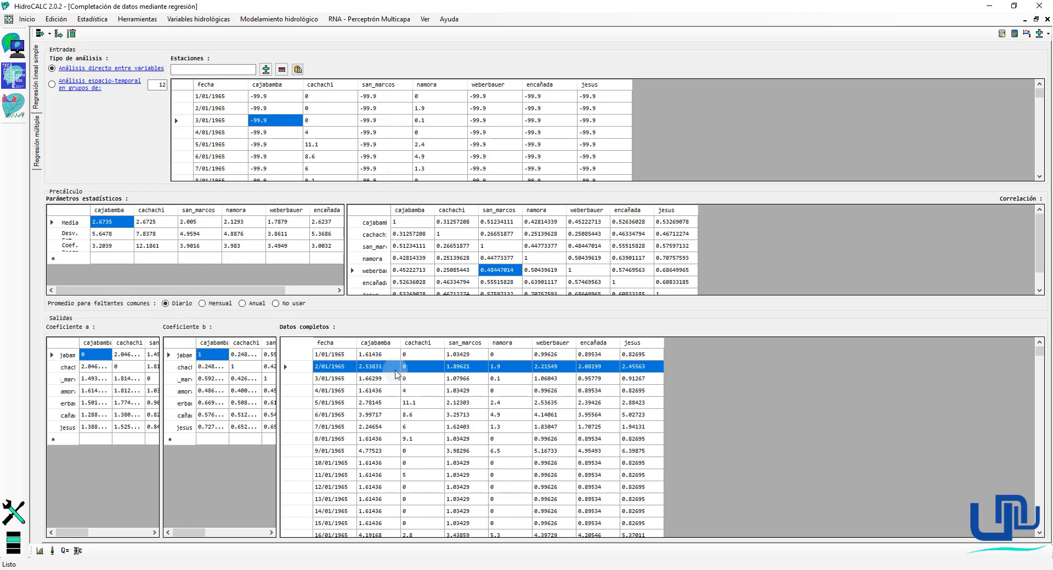
click(378, 379)
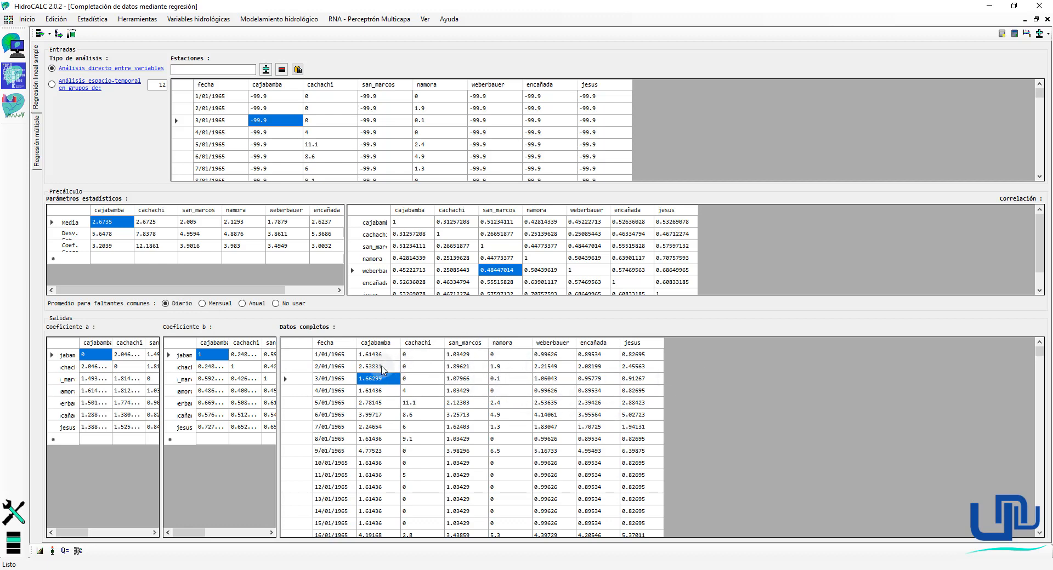
click(1023, 353)
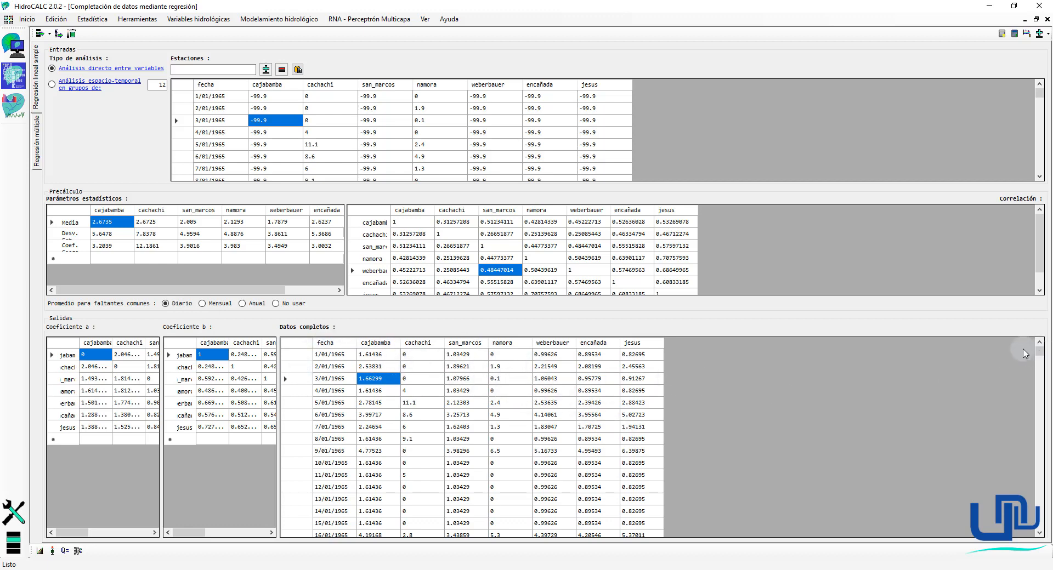
drag(1040, 355, 1051, 531)
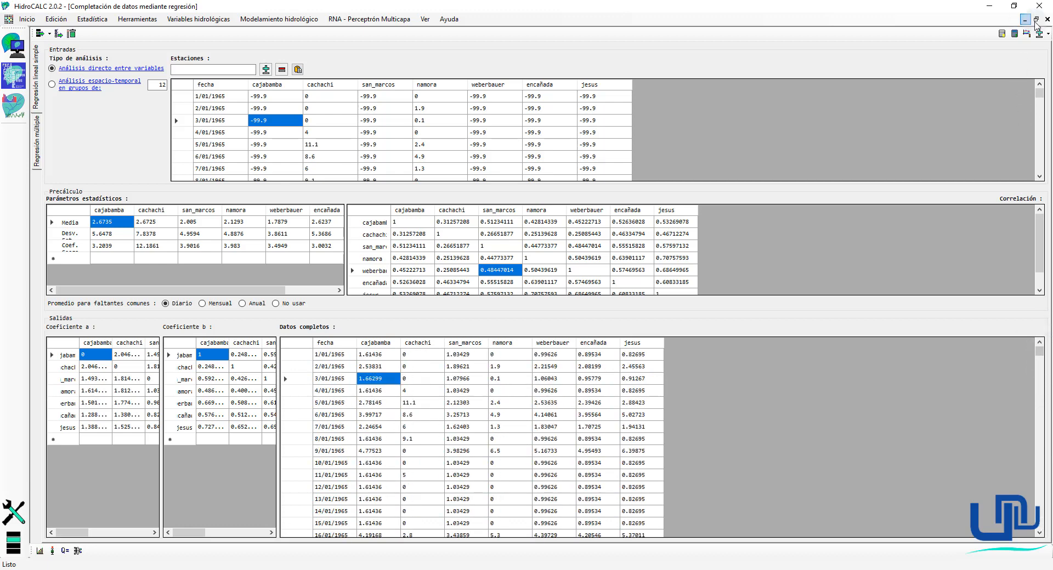
Restore the data completion window to its smaller size, plot the completed station series and enlarge the chart window.
click(1035, 18)
click(387, 52)
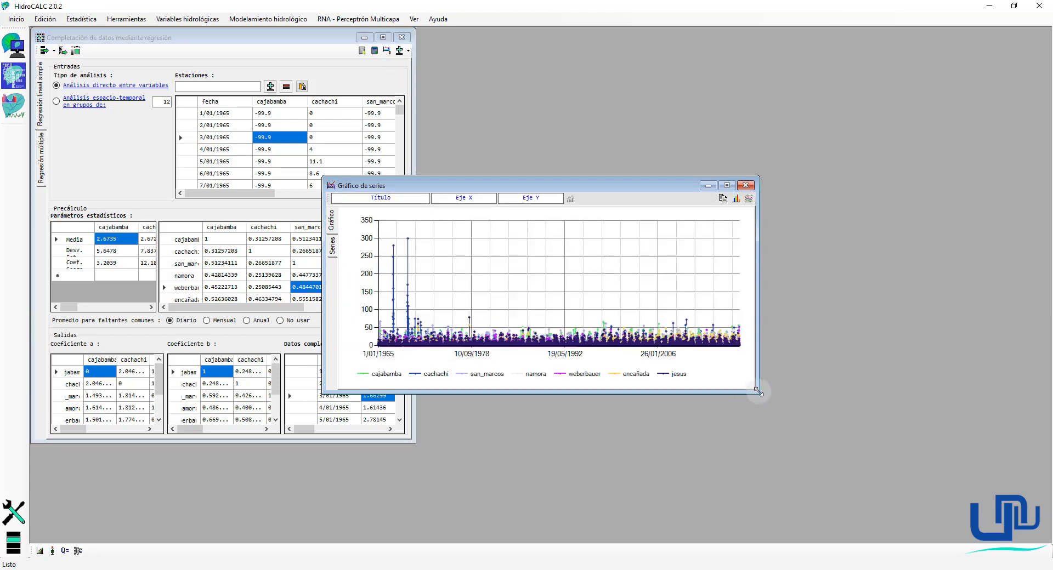
drag(757, 391, 881, 466)
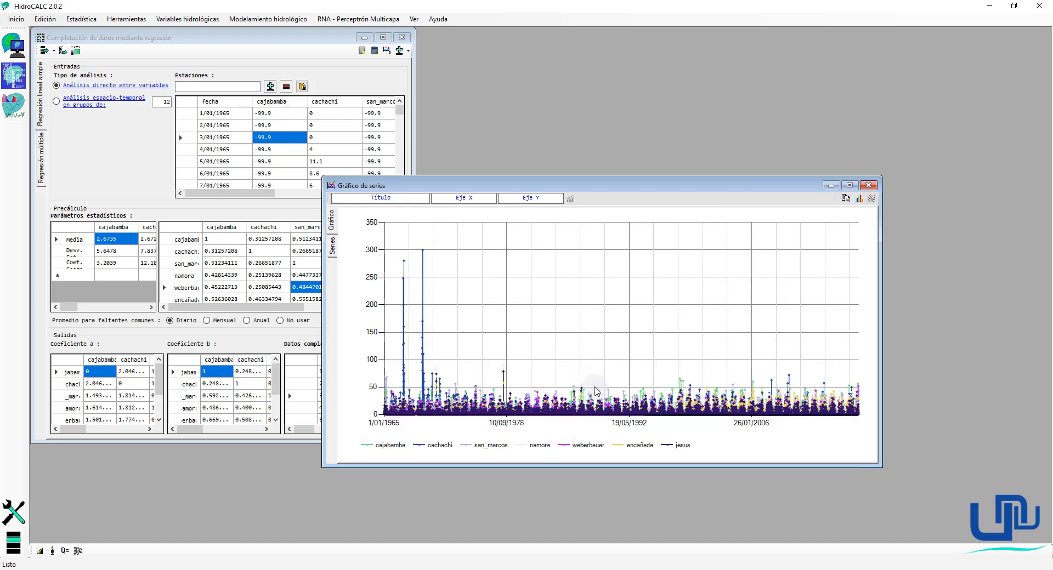
Zoom progressively into the series chart to examine the daily station values from July to December 1989.
drag(552, 377, 694, 431)
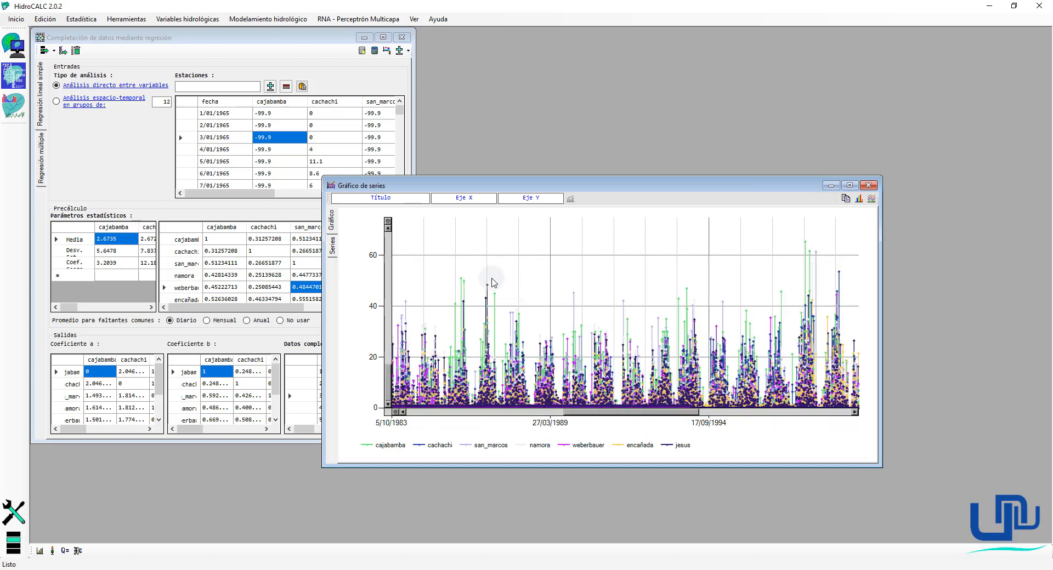
drag(536, 381, 631, 420)
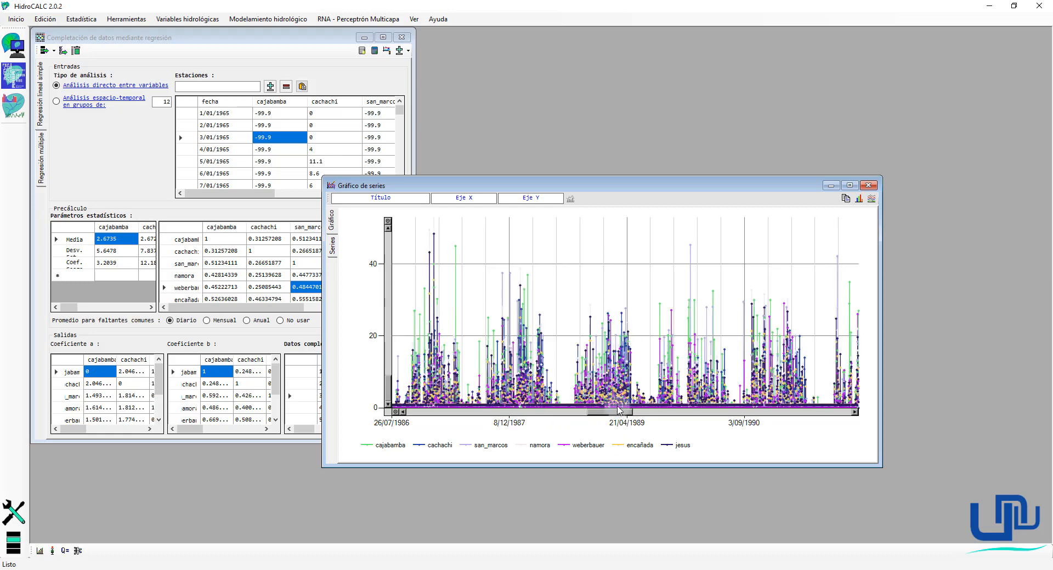
drag(562, 246, 751, 432)
drag(585, 235, 687, 420)
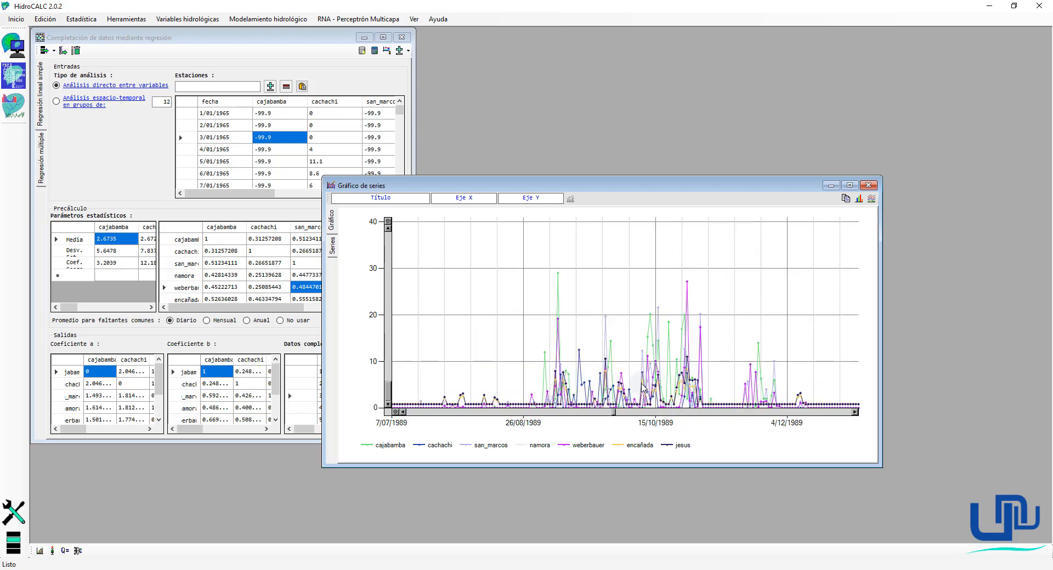
Examine the series chart at closer zoom from August to November 1989 and at the end of 2017, and close it.
drag(469, 263, 729, 441)
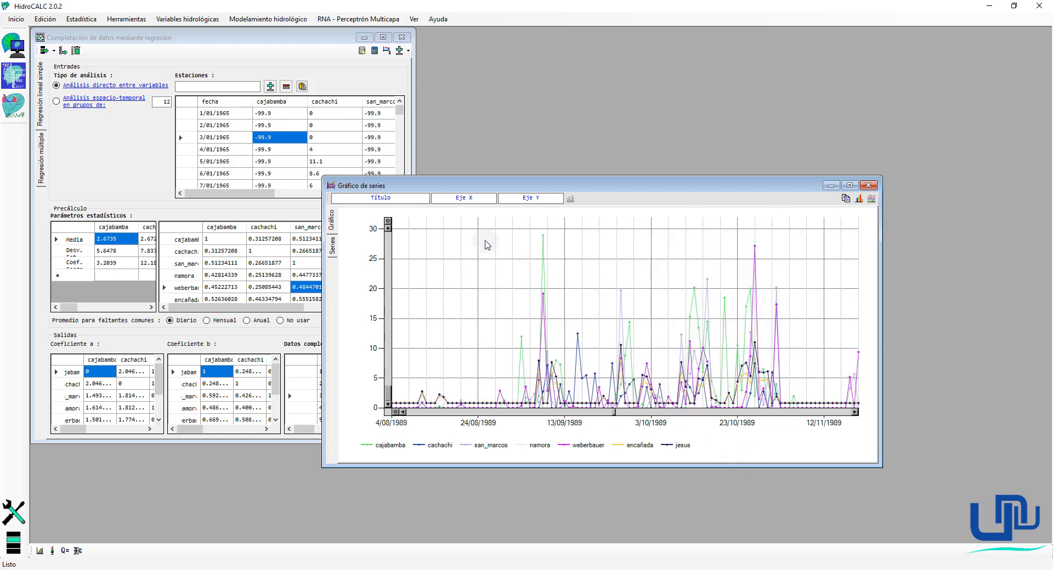
drag(482, 241, 796, 410)
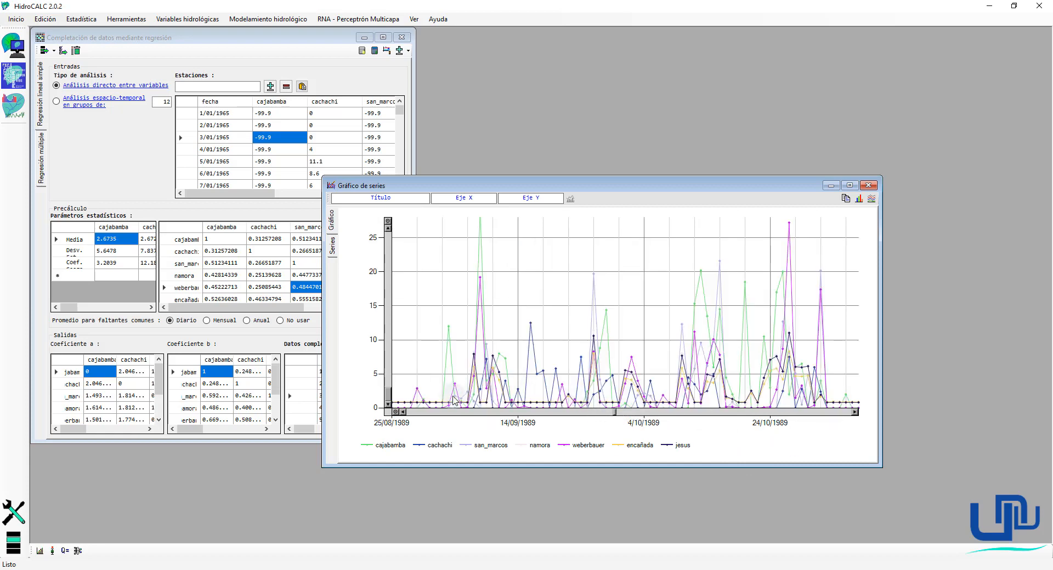
drag(616, 417, 858, 415)
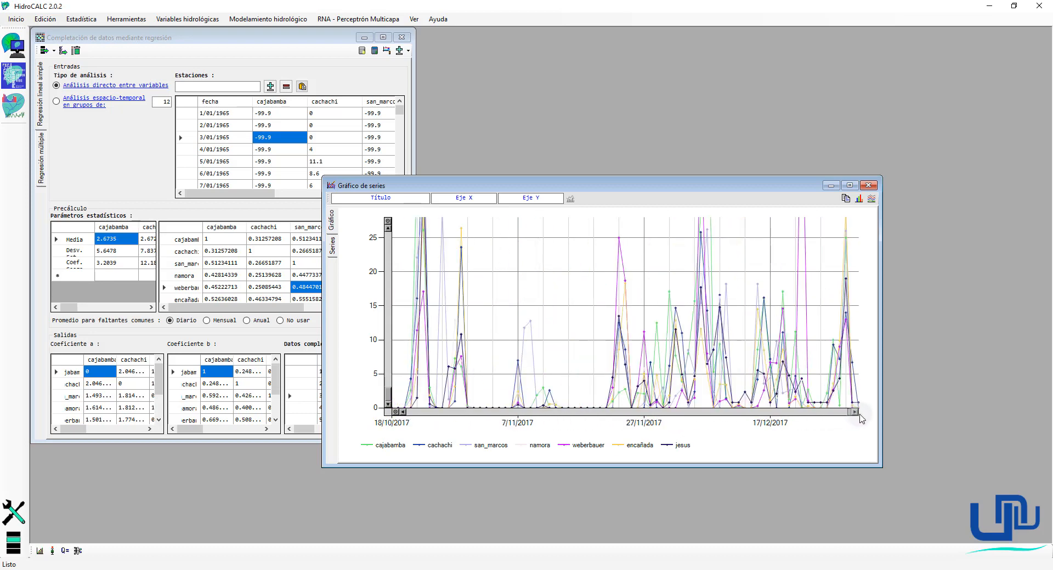
click(867, 186)
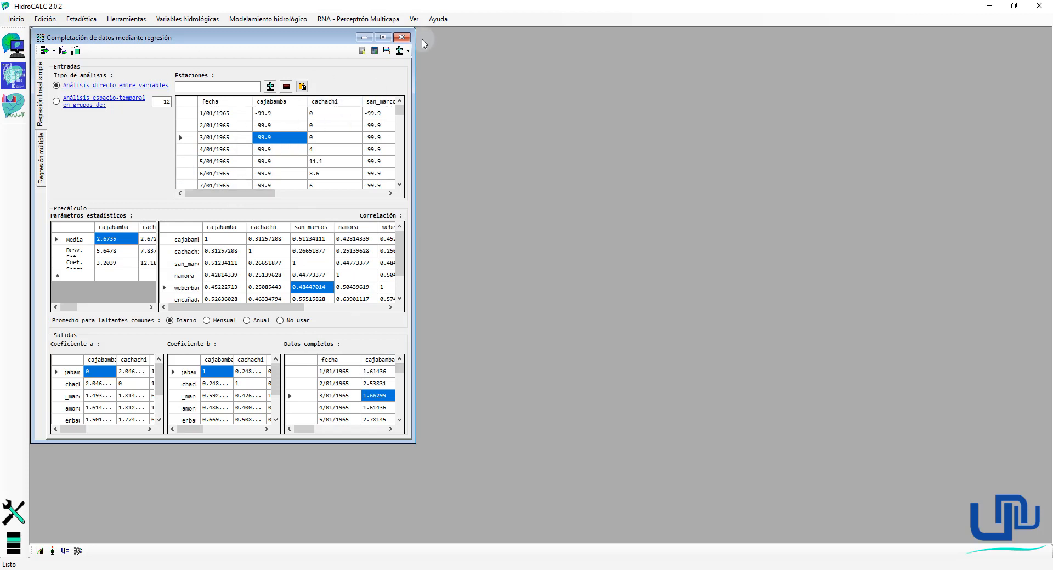
click(407, 50)
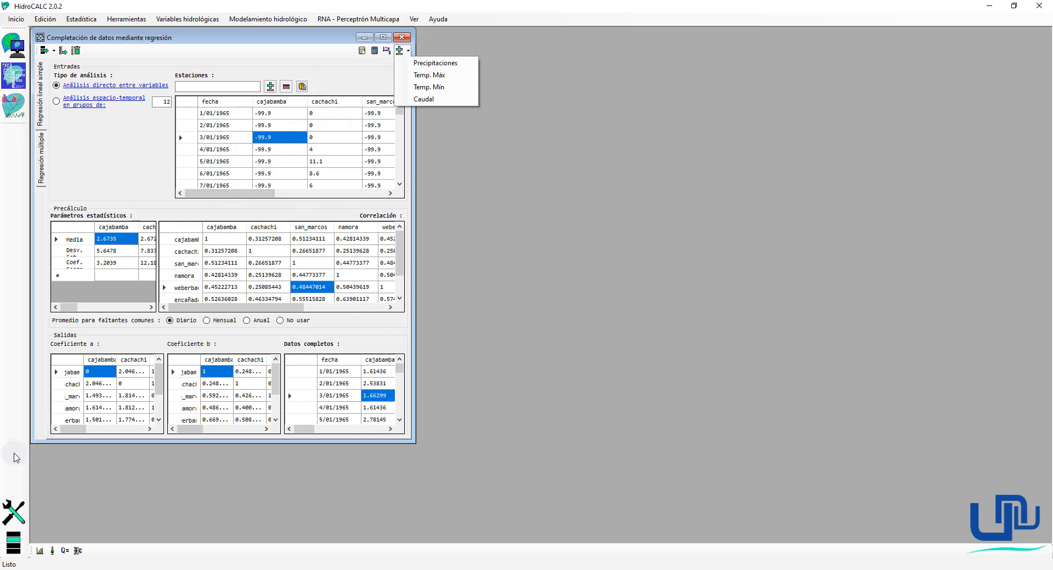
click(14, 512)
click(281, 36)
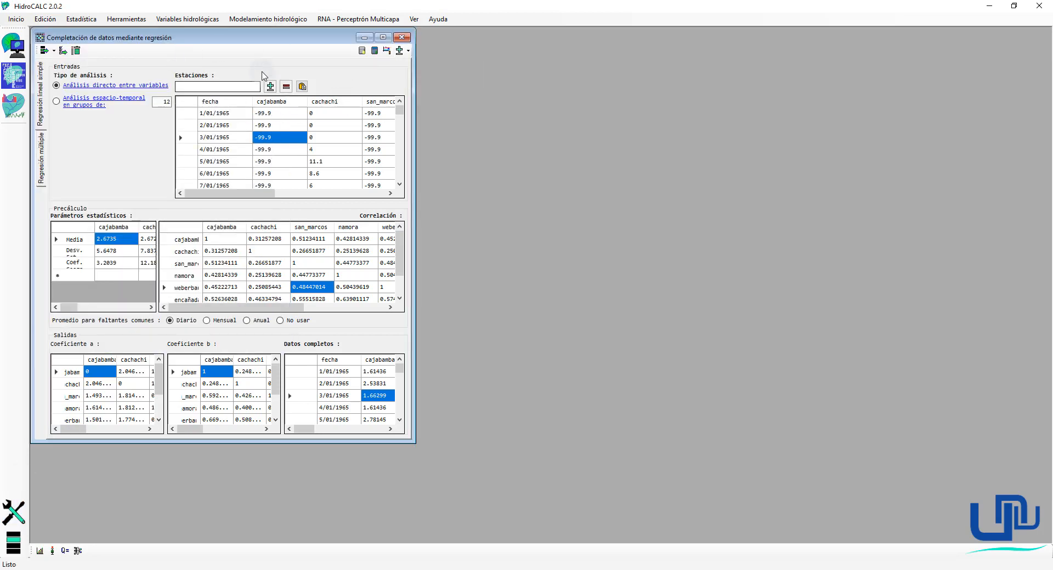
click(53, 51)
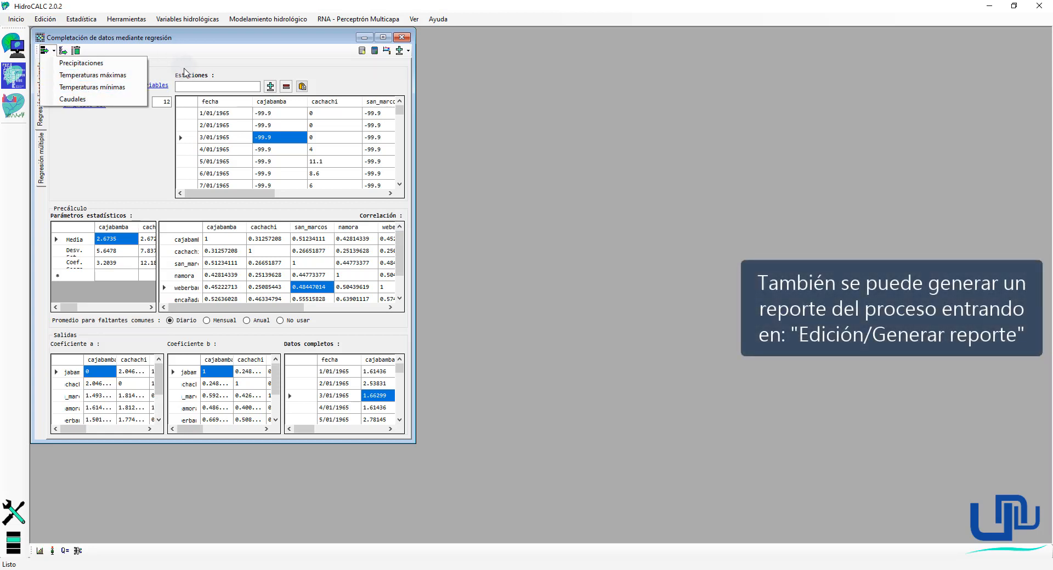
click(141, 54)
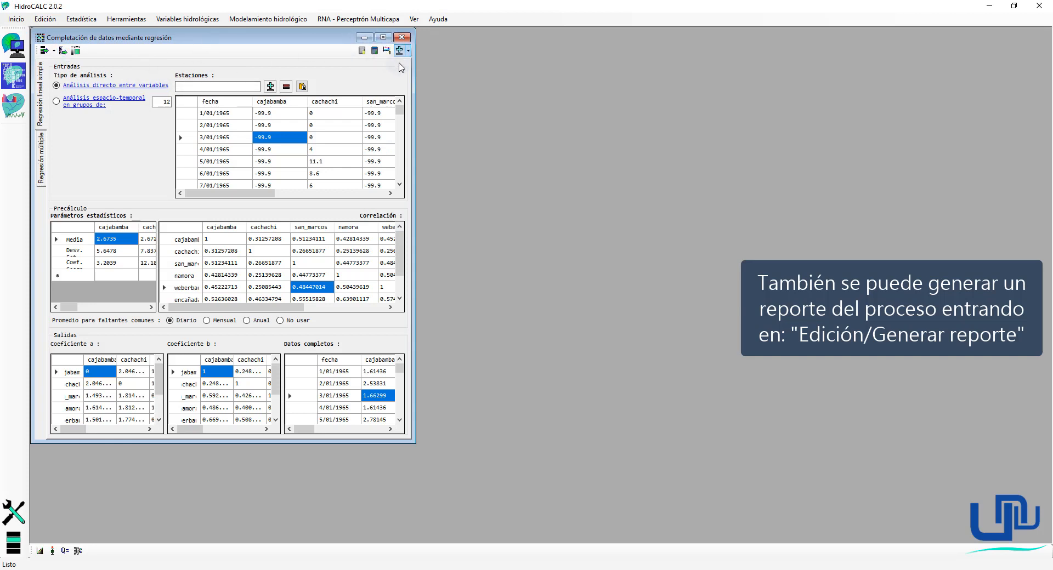
Close the data completion window and copy the fecha and cajabamba columns, headers included, from the precip workbook in Excel.
drag(413, 132, 525, 132)
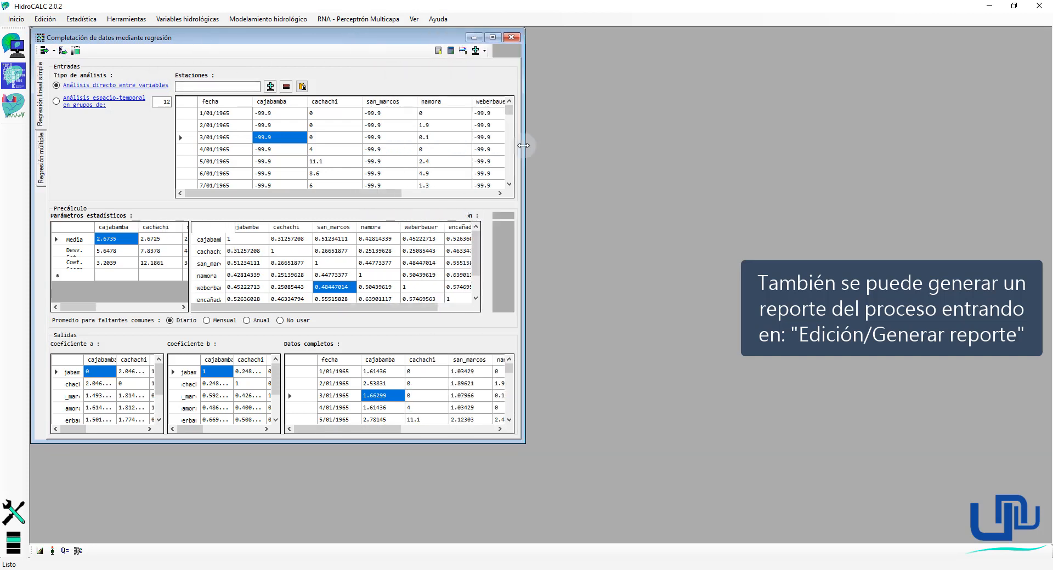
click(512, 38)
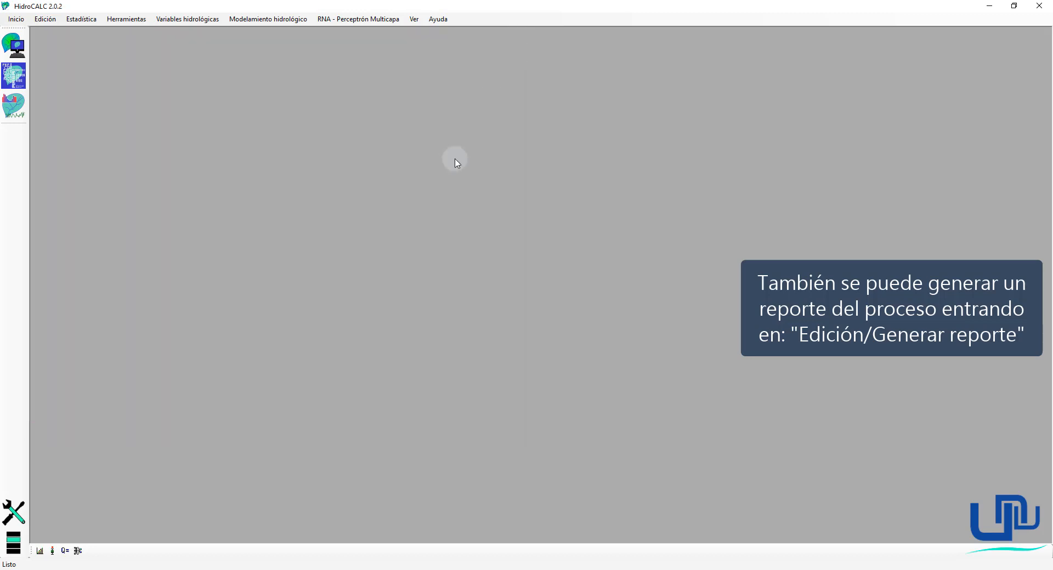
click(284, 569)
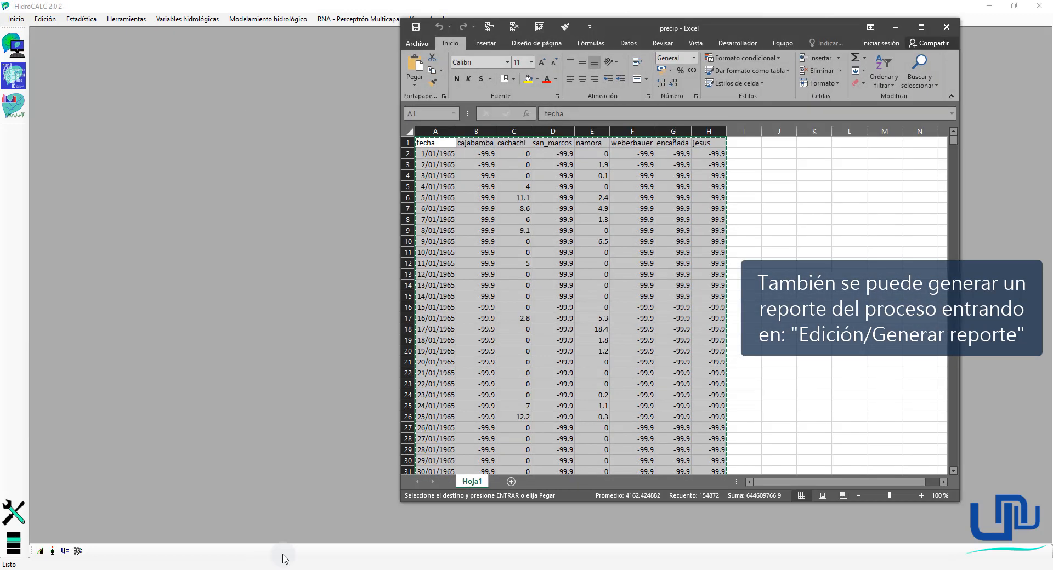
click(581, 354)
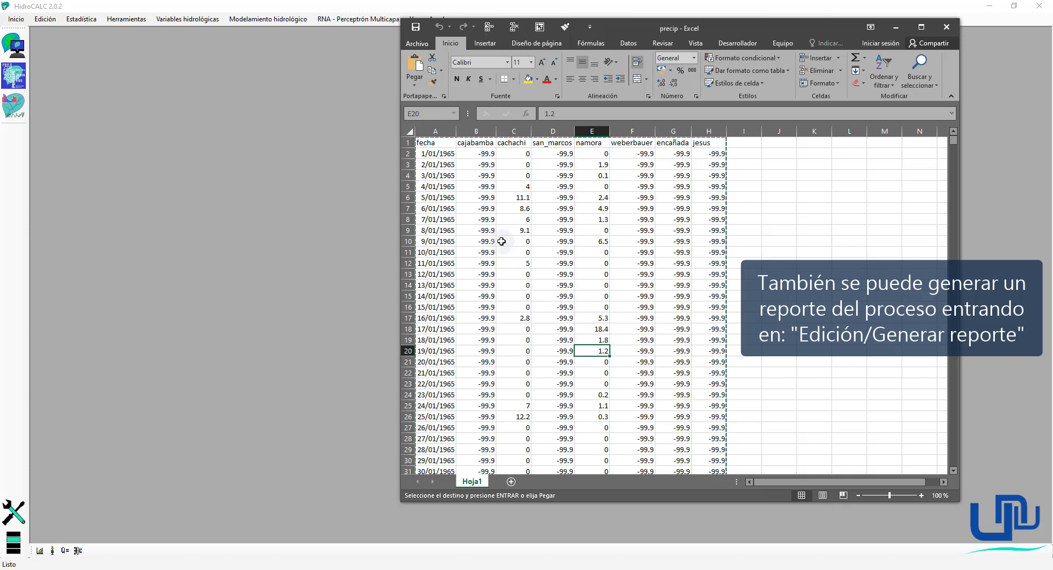
key(Escape)
drag(455, 146, 483, 373)
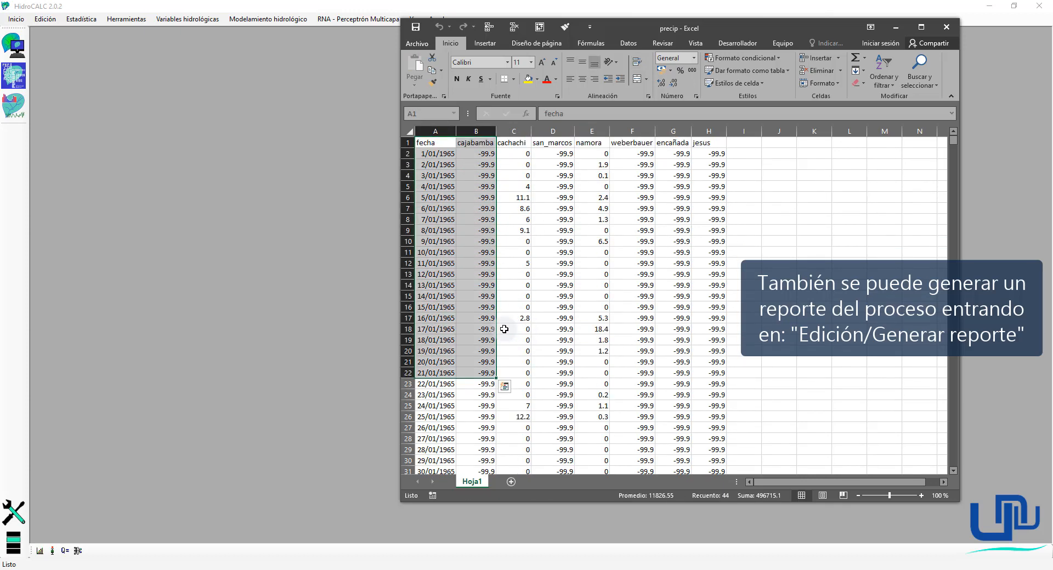
key(ctrl+shift+Down)
key(ctrl+c)
click(329, 321)
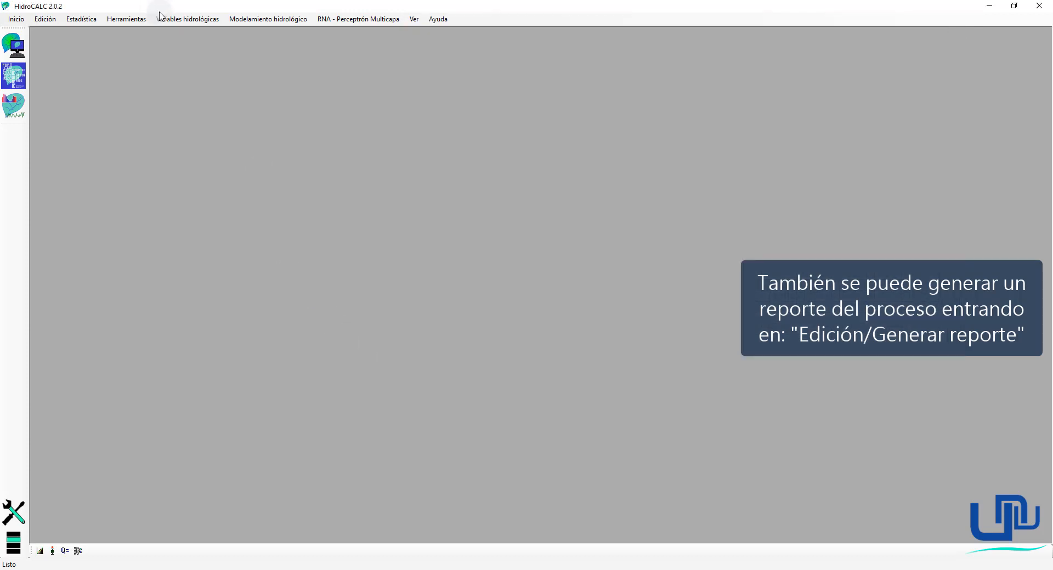
Open the daily-to-monthly data summary in HidroCALC and try to paste the copied daily data into it.
click(129, 20)
mouse_move(183, 60)
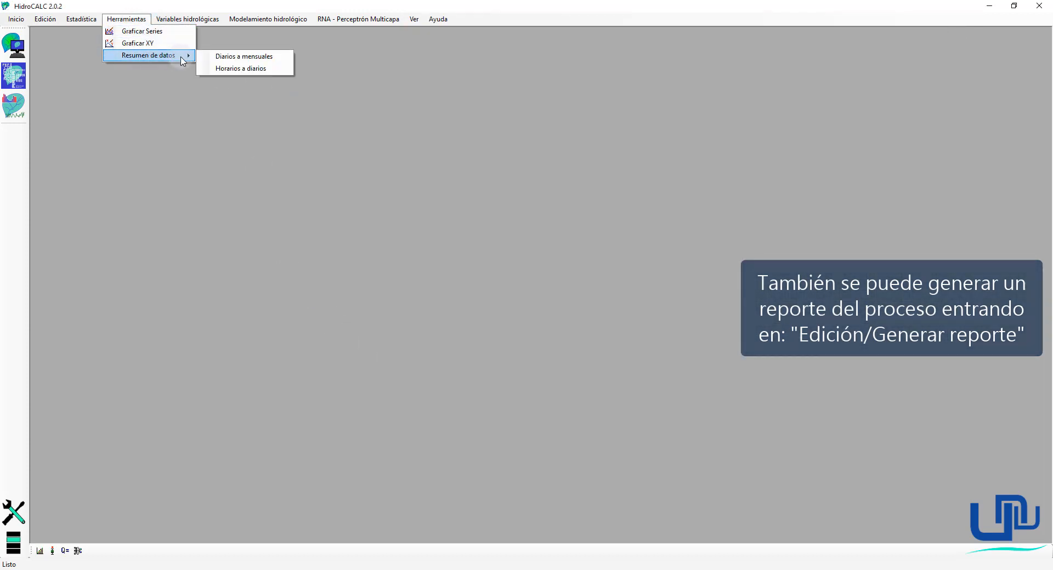
click(236, 56)
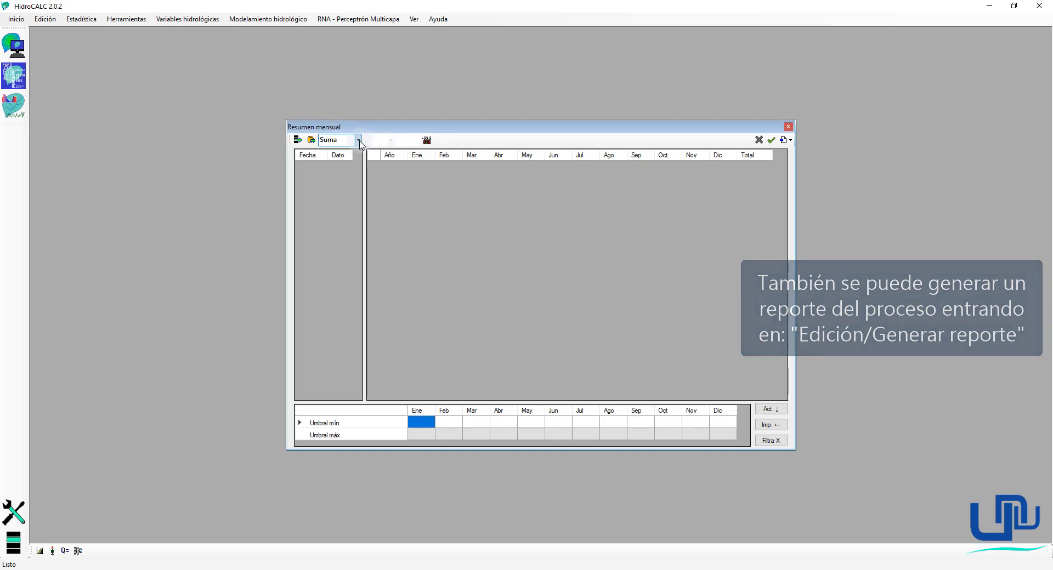
click(311, 139)
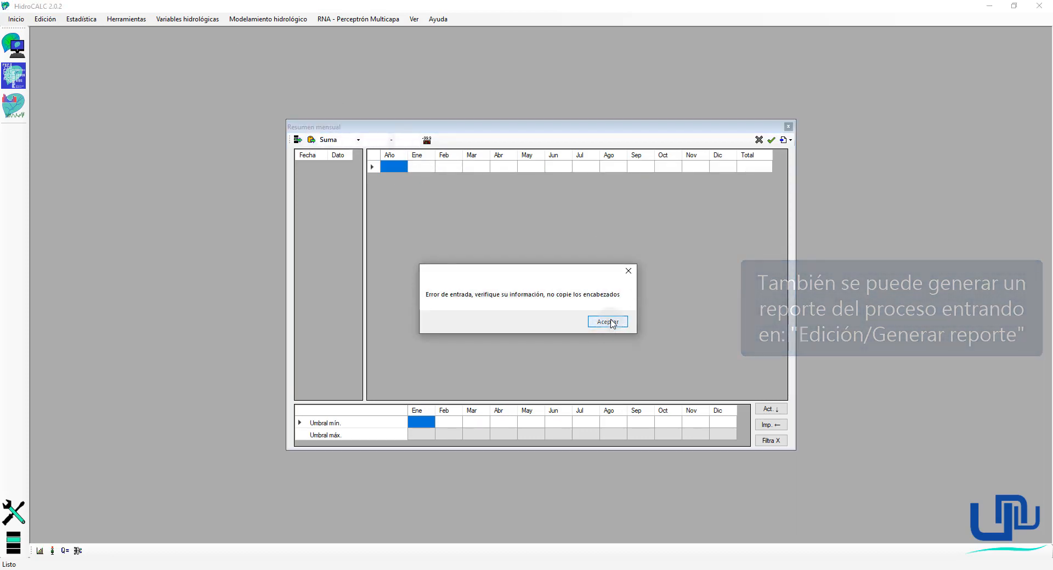
click(613, 322)
click(564, 317)
Copy the fecha and cajabamba daily data without the header row from the precip workbook and paste it into HidroCALC's monthly summary.
key(alt+Tab)
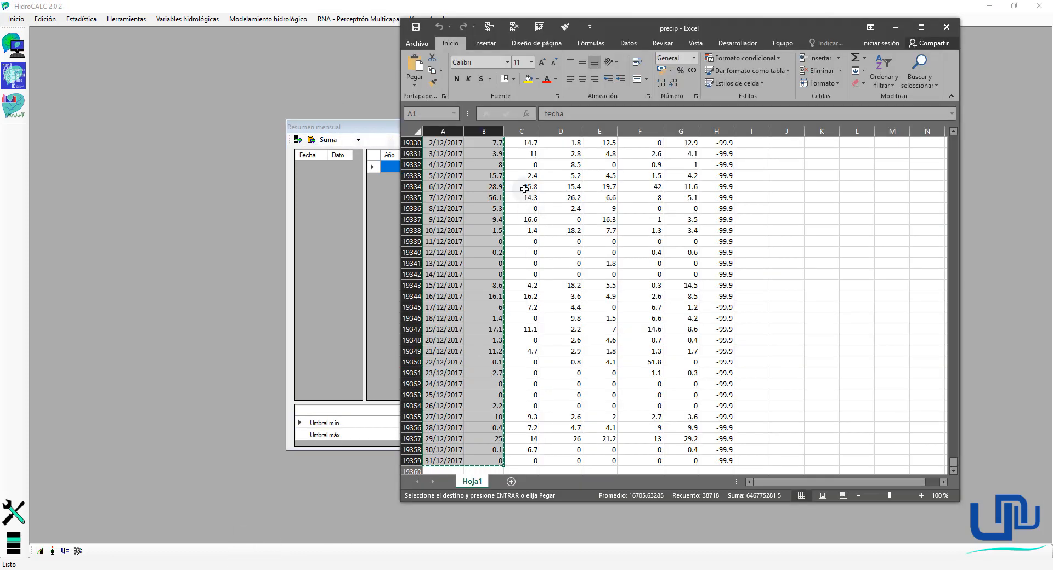
click(491, 459)
key(ctrl+shift+Left)
key(ctrl+shift+Up)
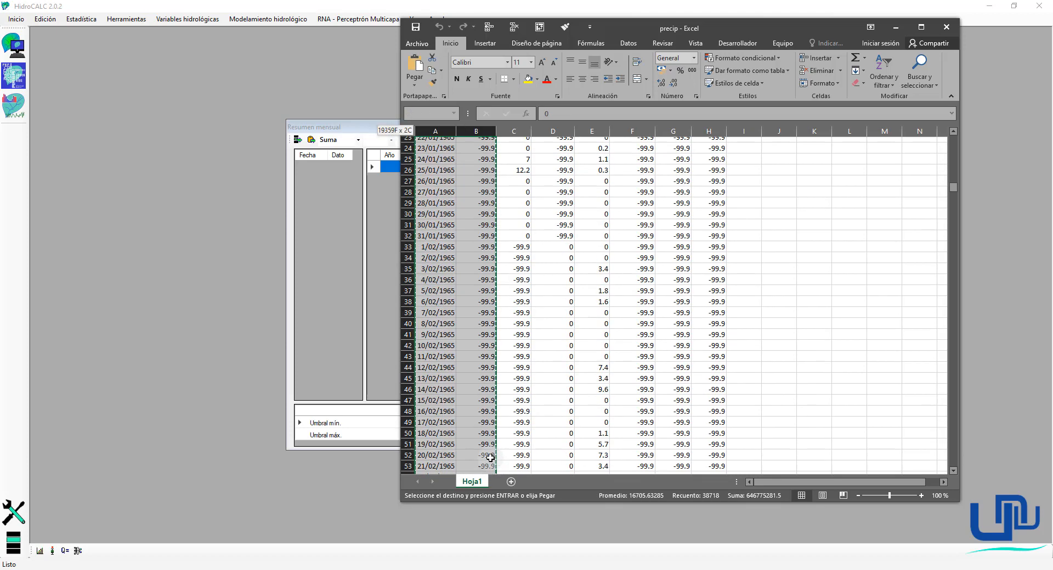
click(328, 179)
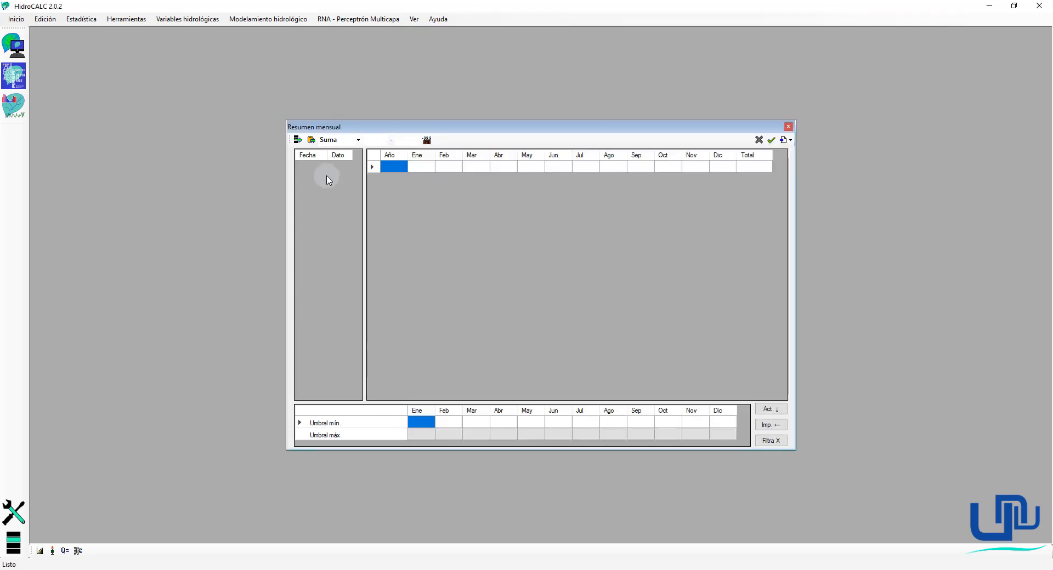
click(311, 139)
click(444, 250)
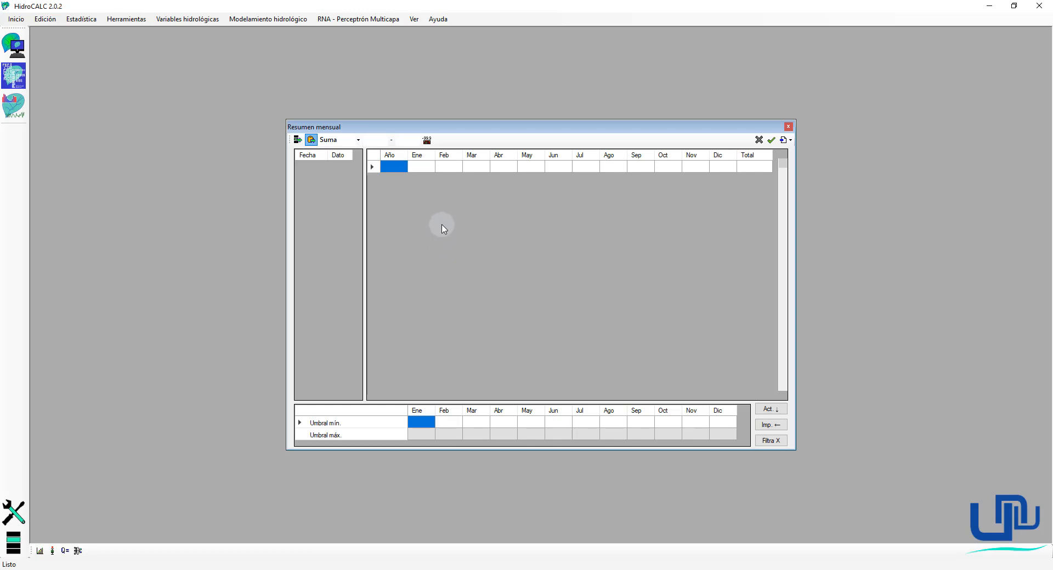
Calculate the monthly sums for 1965 to 2017, discarding months with empty days, and fill the date and value list.
click(207, 569)
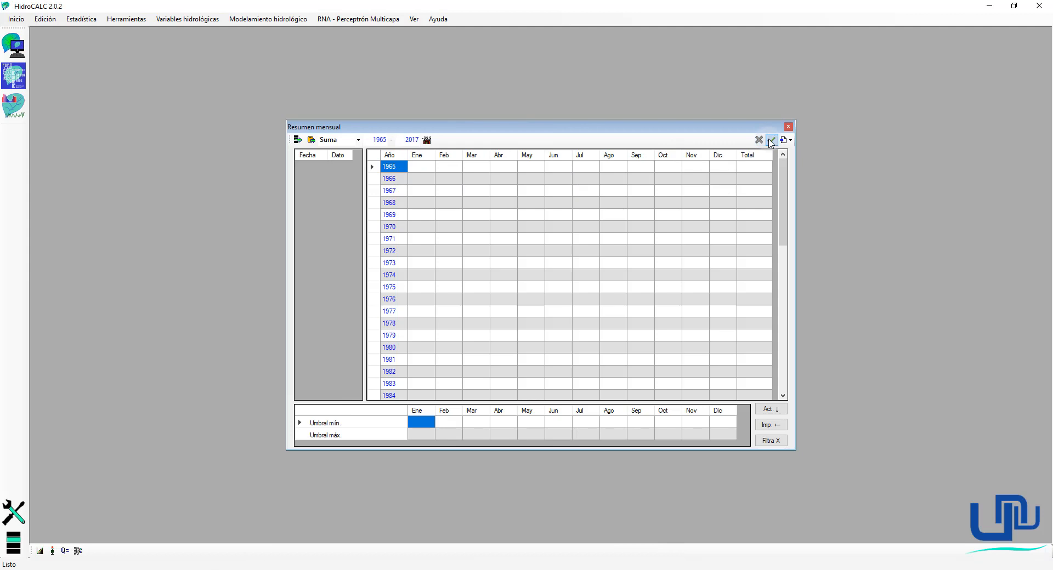
click(772, 141)
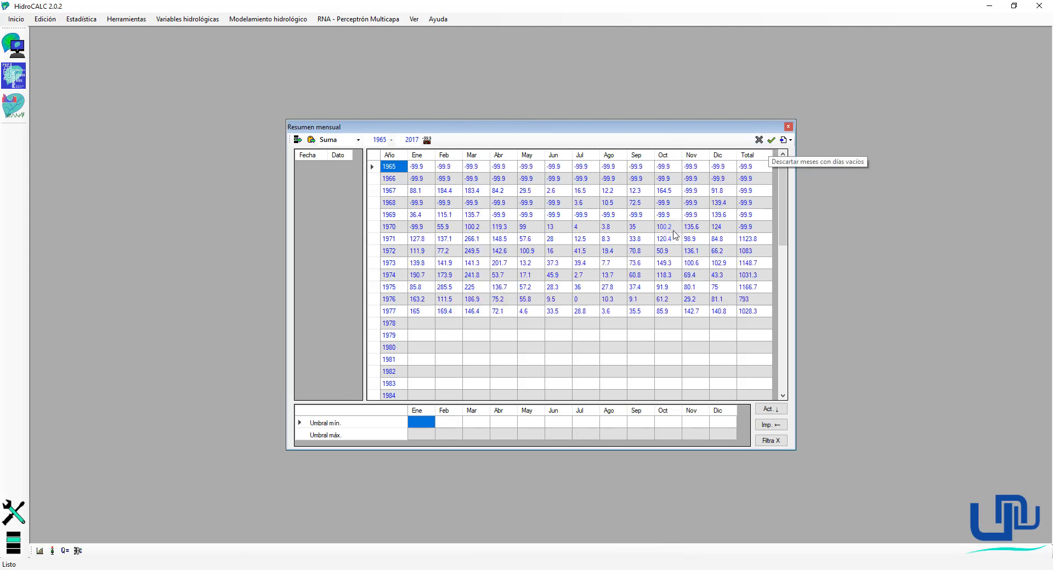
click(787, 140)
click(856, 192)
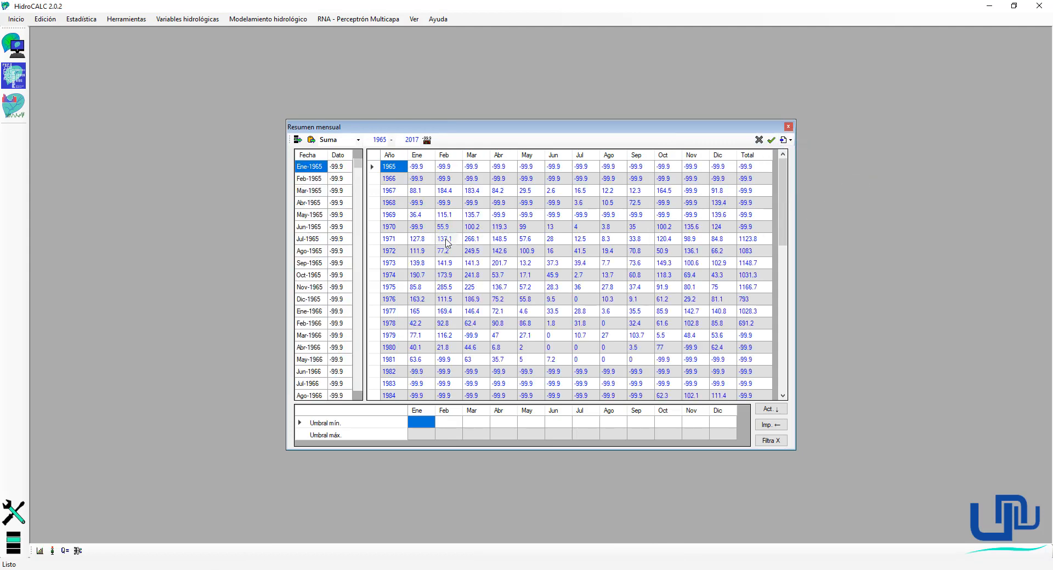
Copy the complete monthly date and value list up to Dic-2017 and open a new blank Excel workbook.
drag(346, 168, 308, 191)
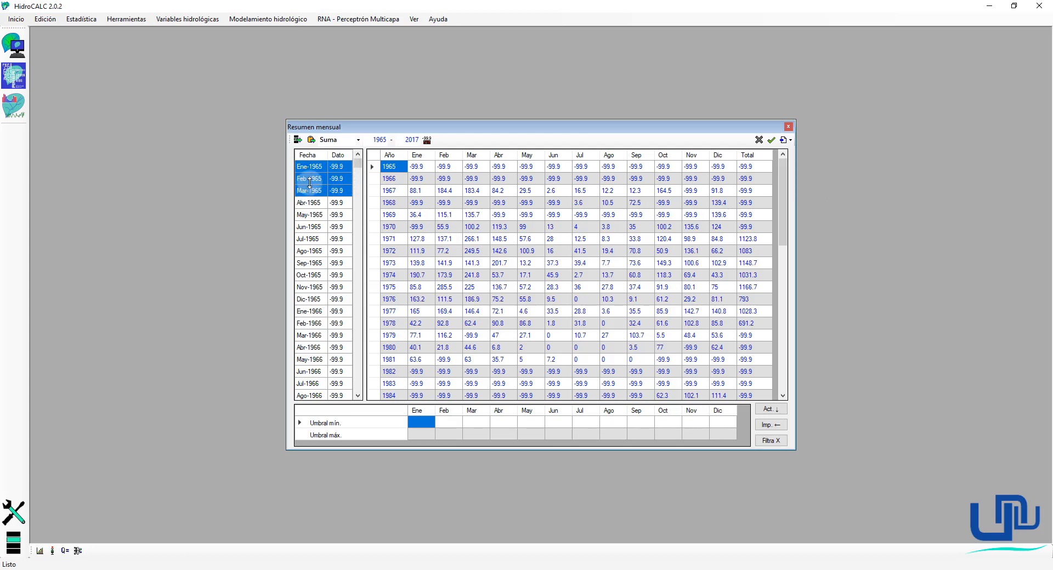
key(ctrl+shift+End)
drag(468, 254, 450, 252)
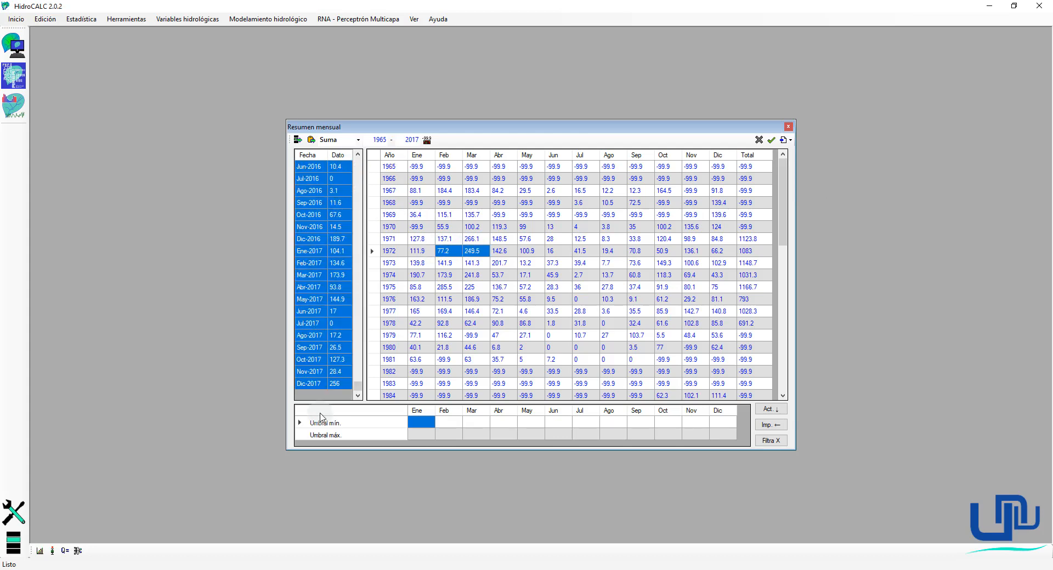
click(13, 569)
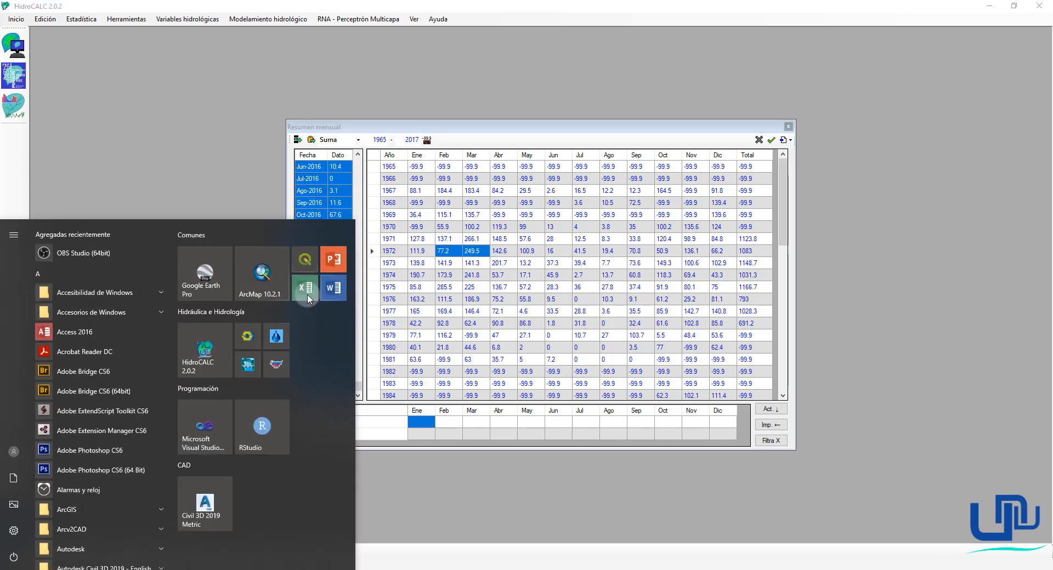
click(305, 295)
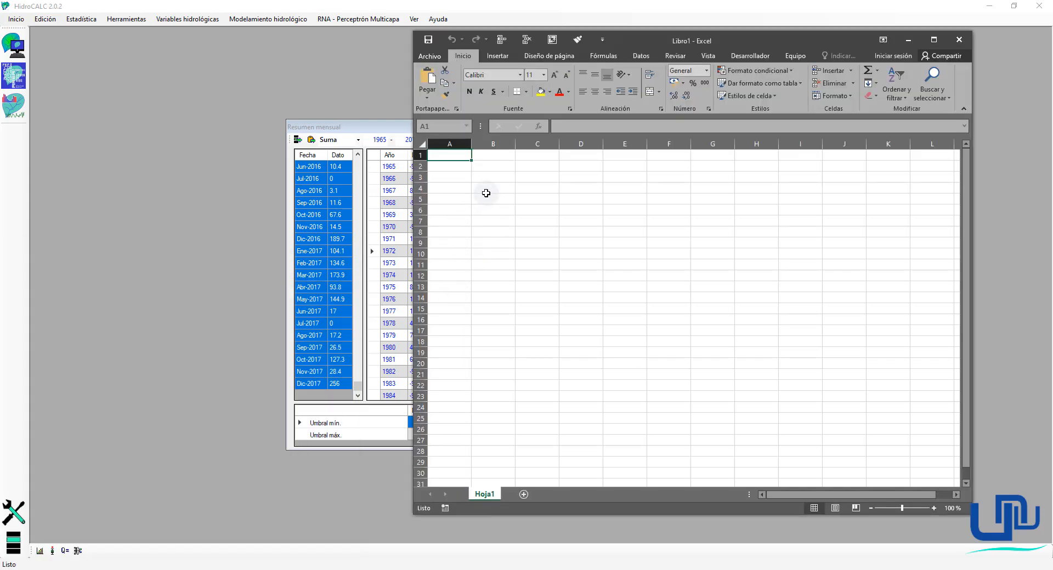
Enter the header fecha in cell A1 and paste the monthly dates and values starting at A2.
text(fec)
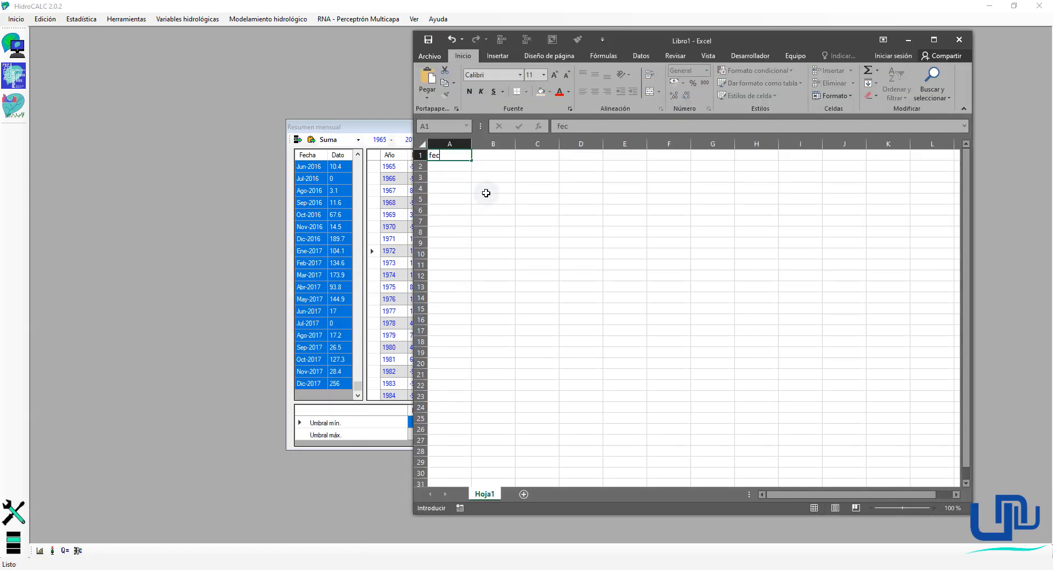
text(ha)
key(Return)
key(ctrl+v)
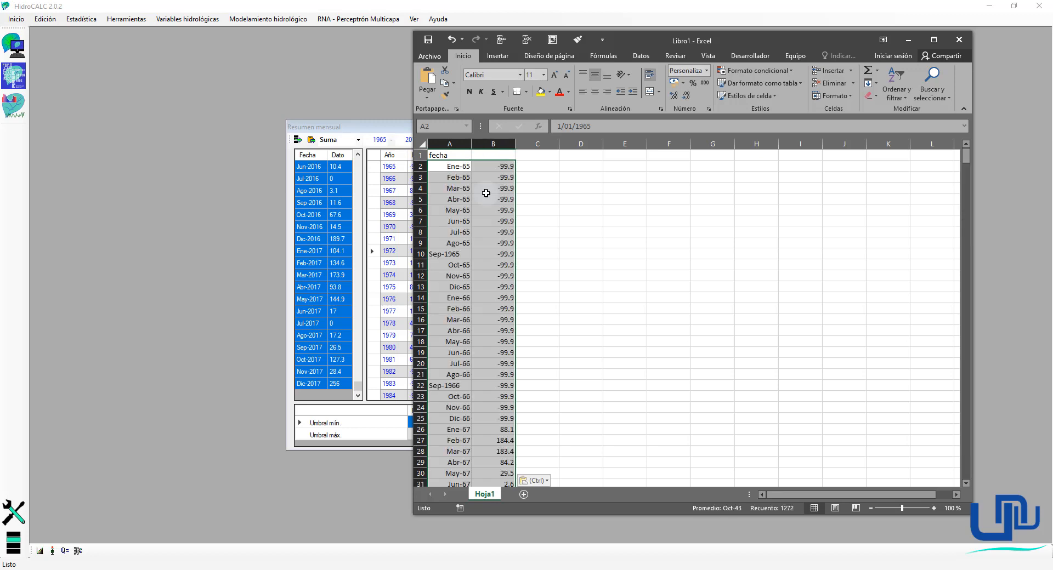
Replace the text-formatted September dates by filling the monthly date series down column A from Ene-65 and Feb-65.
click(453, 252)
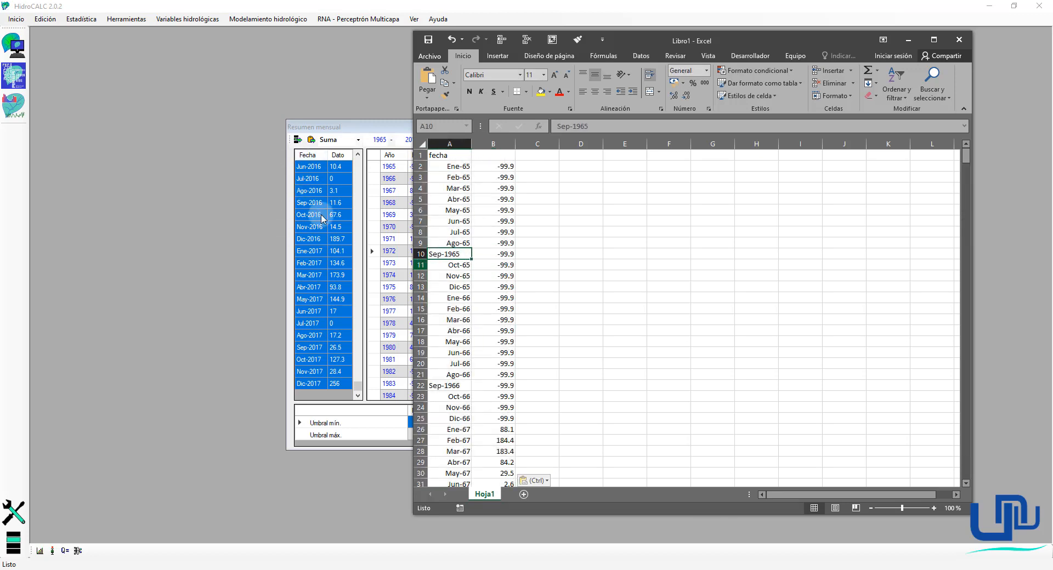
drag(455, 167, 454, 176)
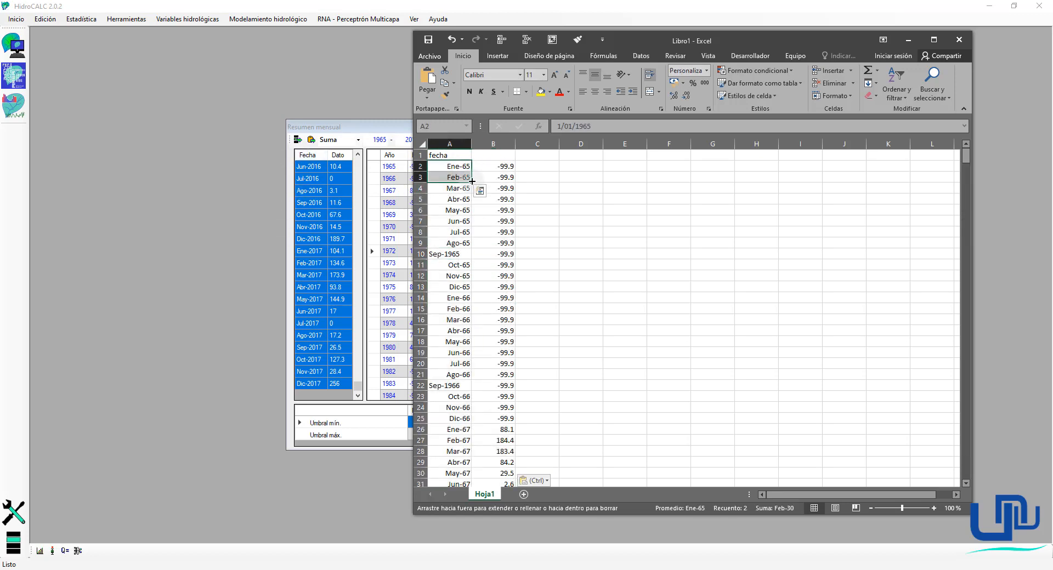
double_click(470, 182)
click(502, 198)
Enter the header Weberbauer_org in cell B1 above the monthly values.
click(498, 155)
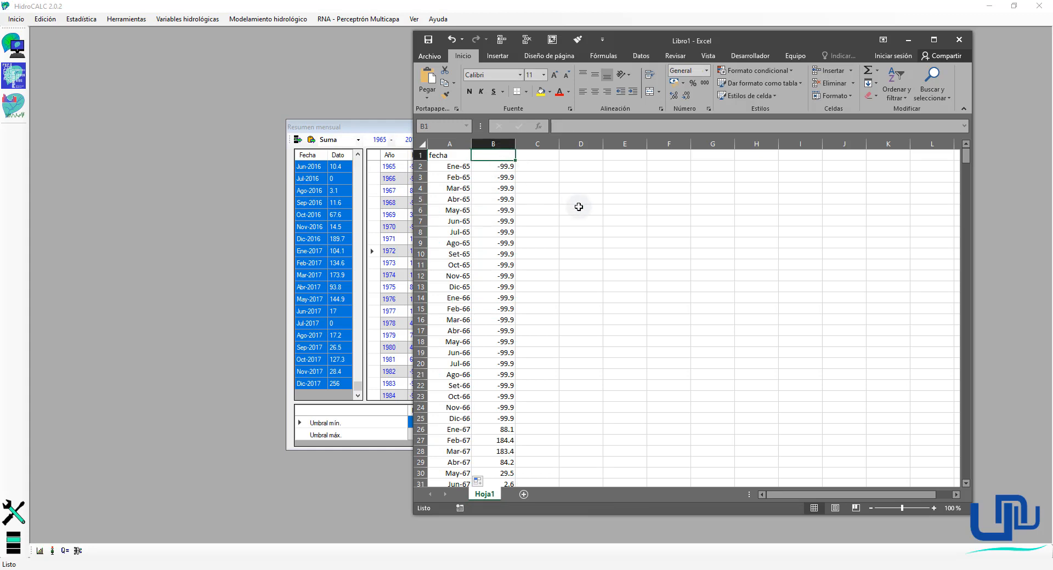
text(Weberbauer_)
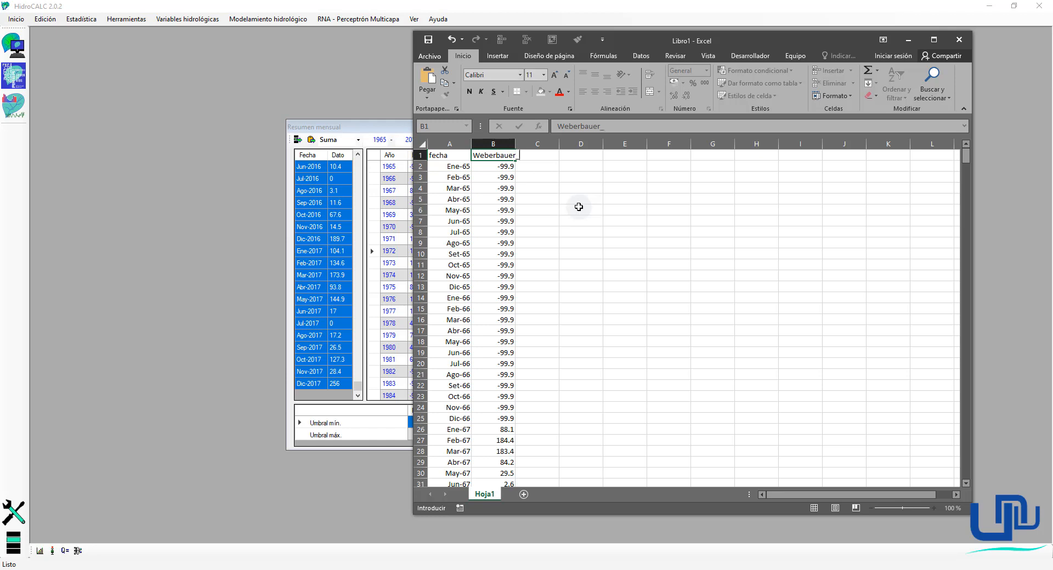
text(org)
key(Return)
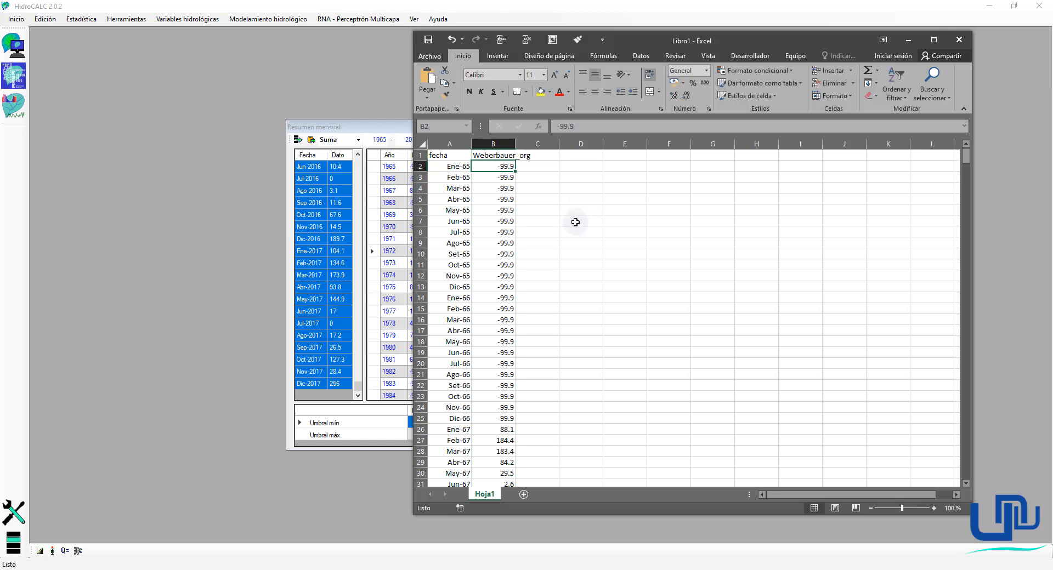
scroll(575, 222, down, 20)
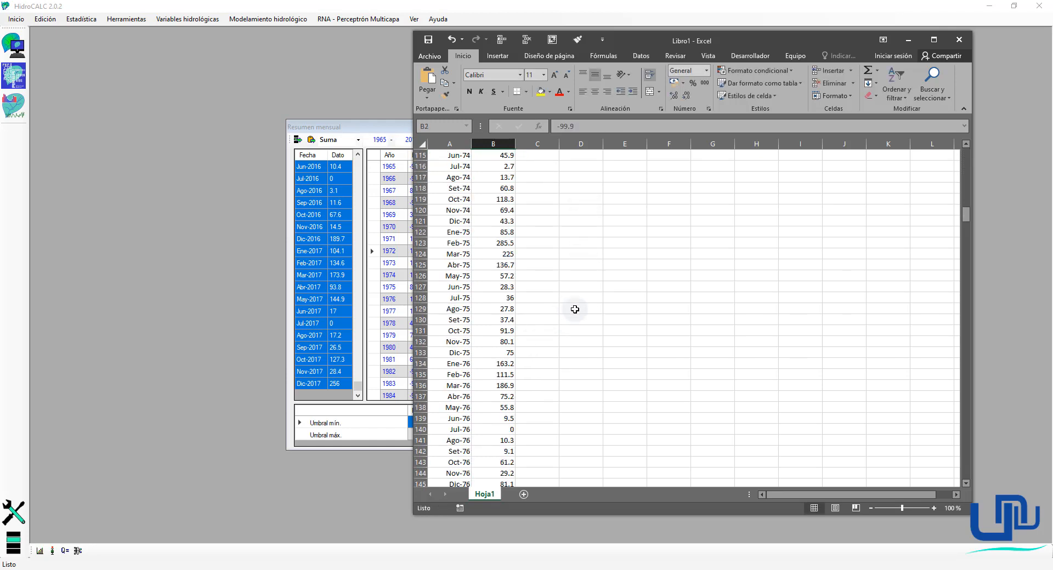
scroll(961, 226, down, 6)
drag(968, 229, 979, 136)
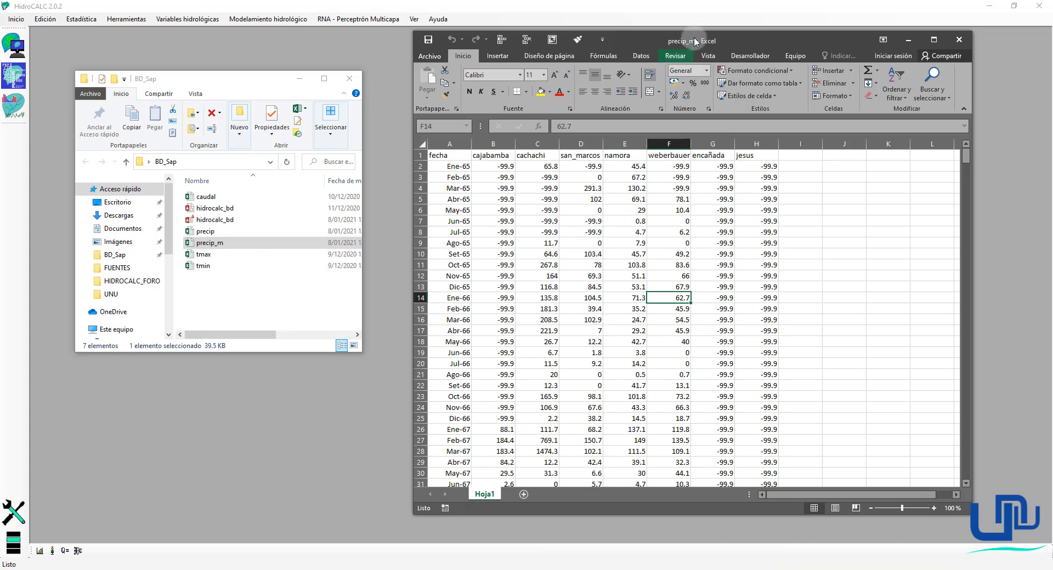
Minimize the BD_Sap folder window and copy the full monthly station table, from fecha to jesus through Dic-17, in precip_m.
click(299, 305)
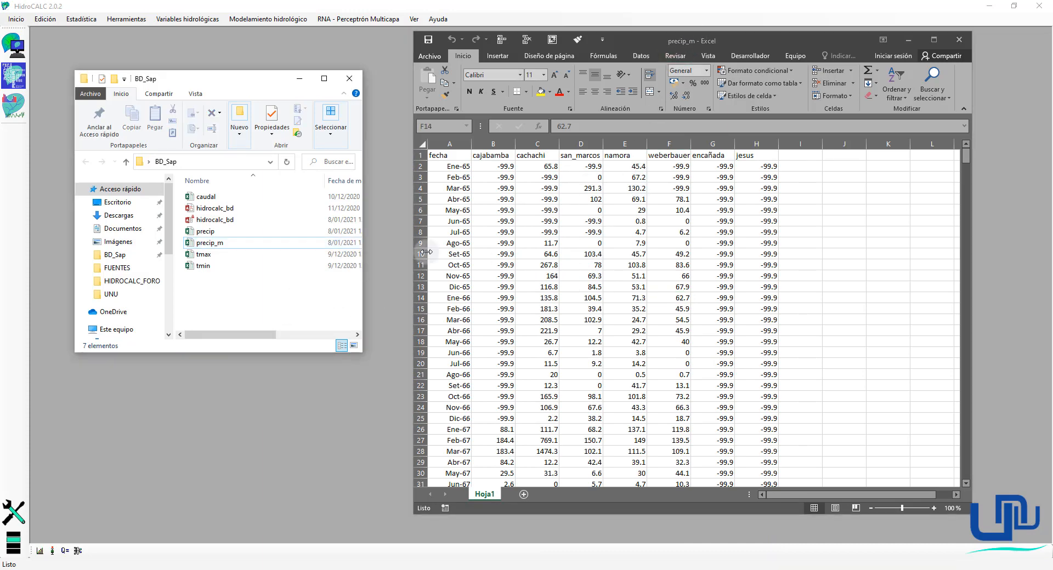
click(273, 243)
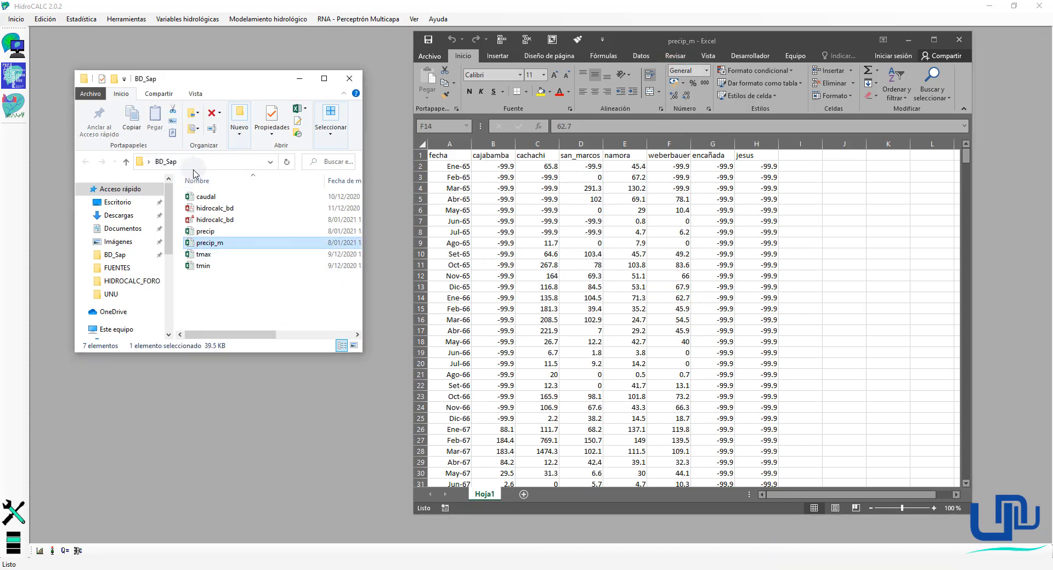
click(415, 164)
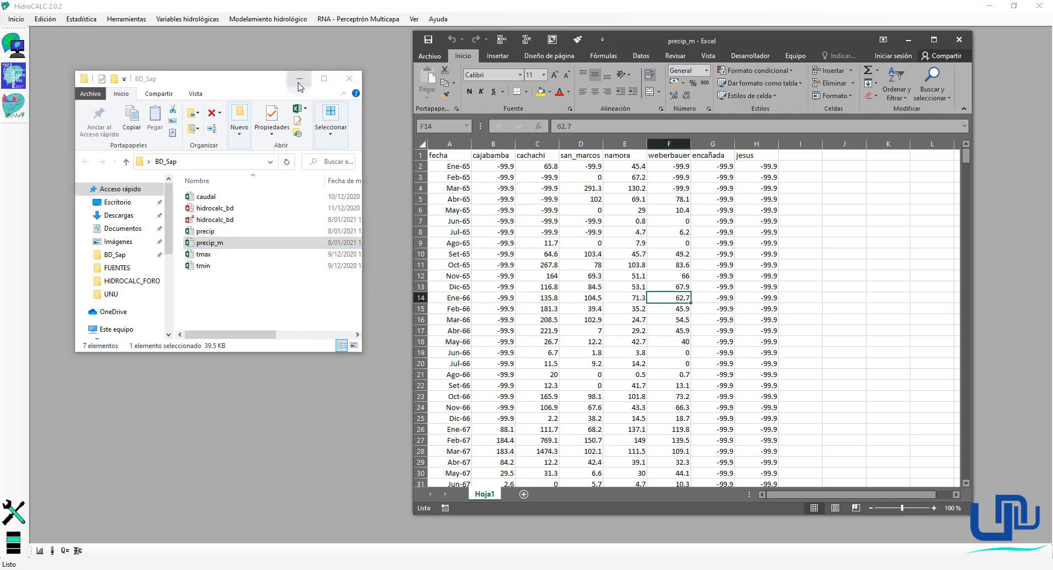
click(299, 79)
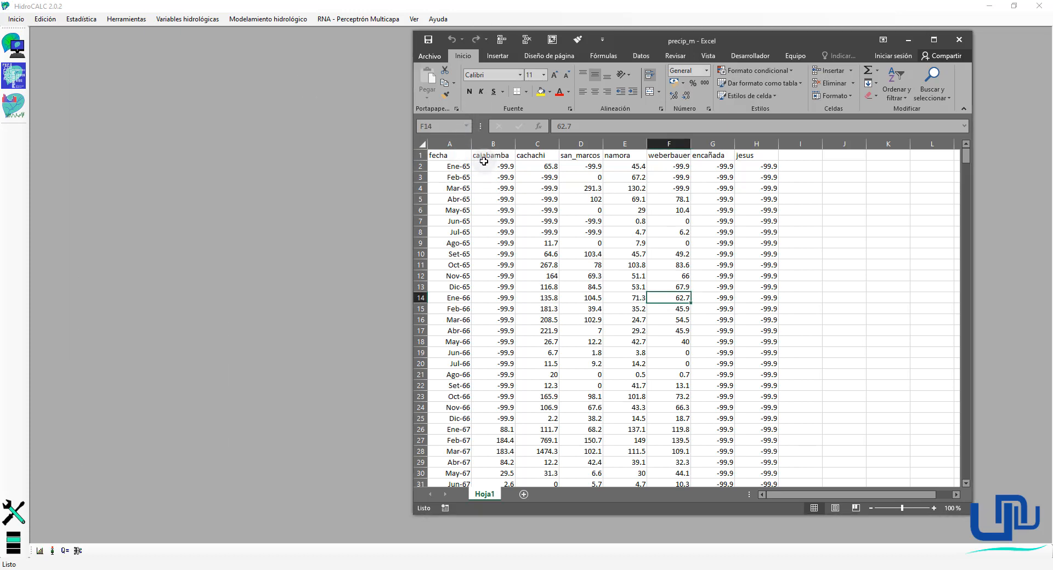
drag(463, 155, 785, 214)
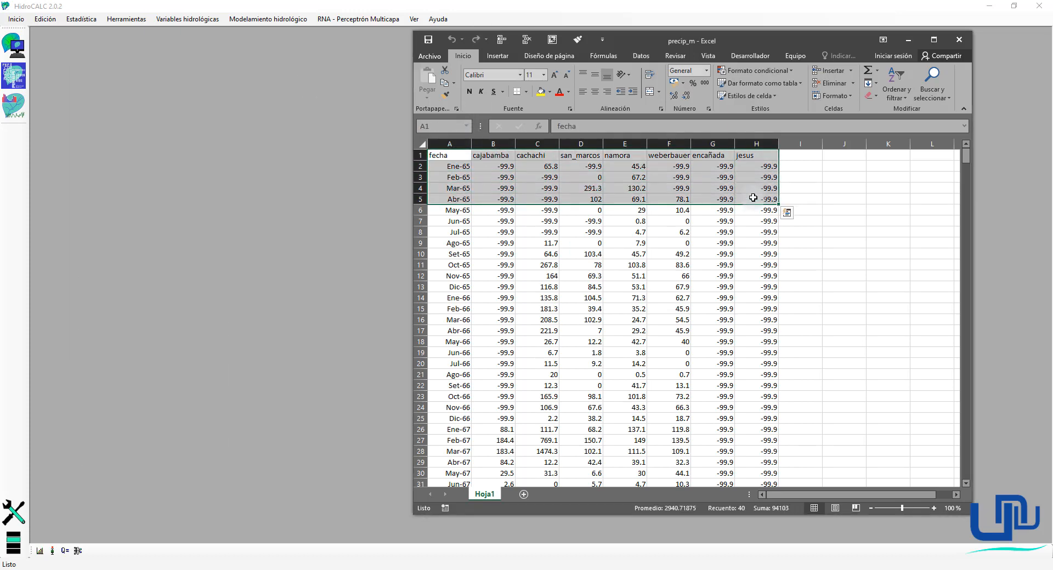
key(ctrl+shift+Down)
key(ctrl+c)
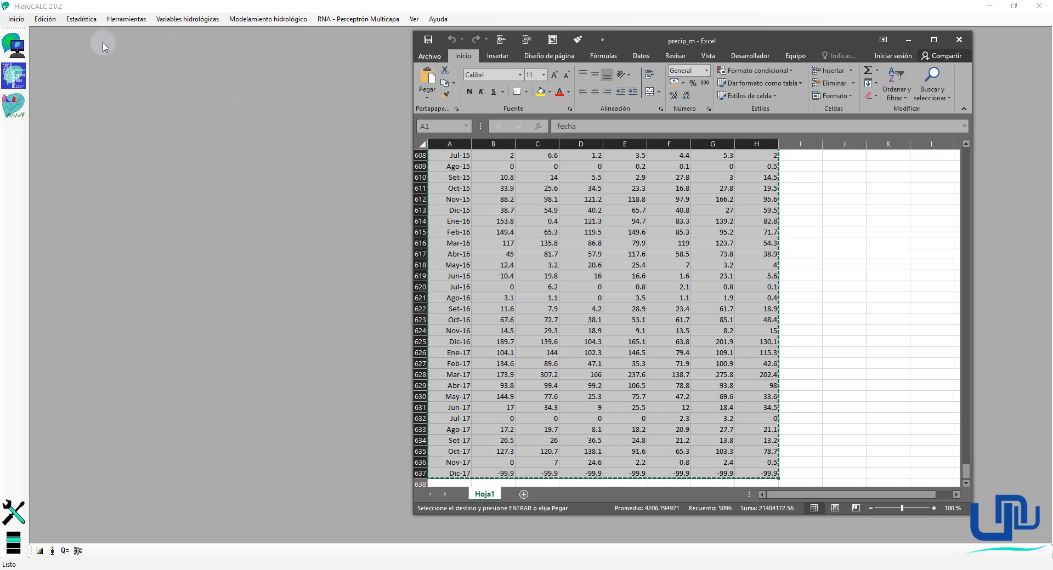
Open the simple linear regression data completion tool in HidroCALC and paste the copied monthly station table into it.
click(94, 26)
click(93, 28)
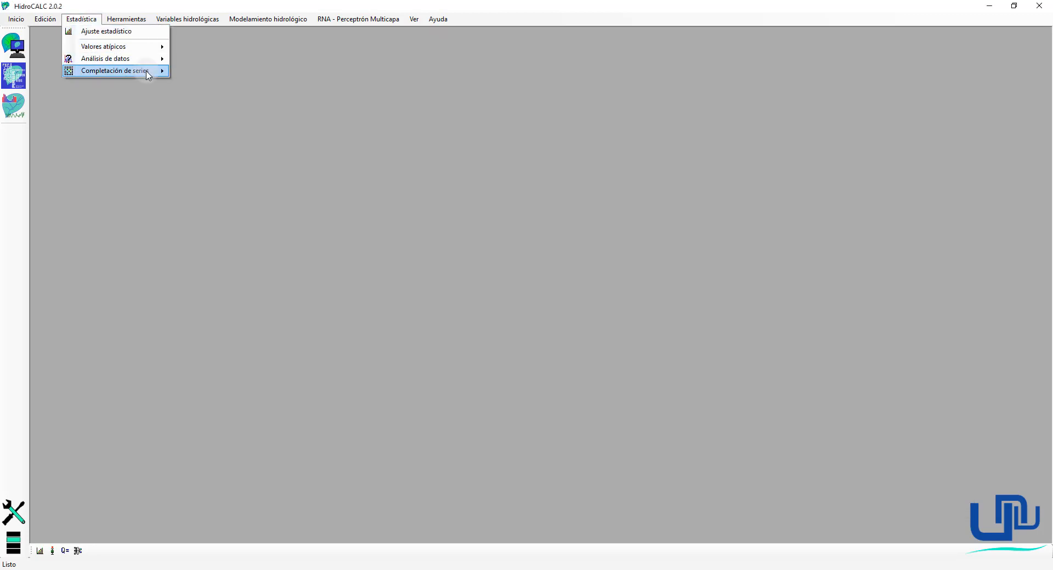
mouse_move(148, 71)
click(187, 73)
click(302, 86)
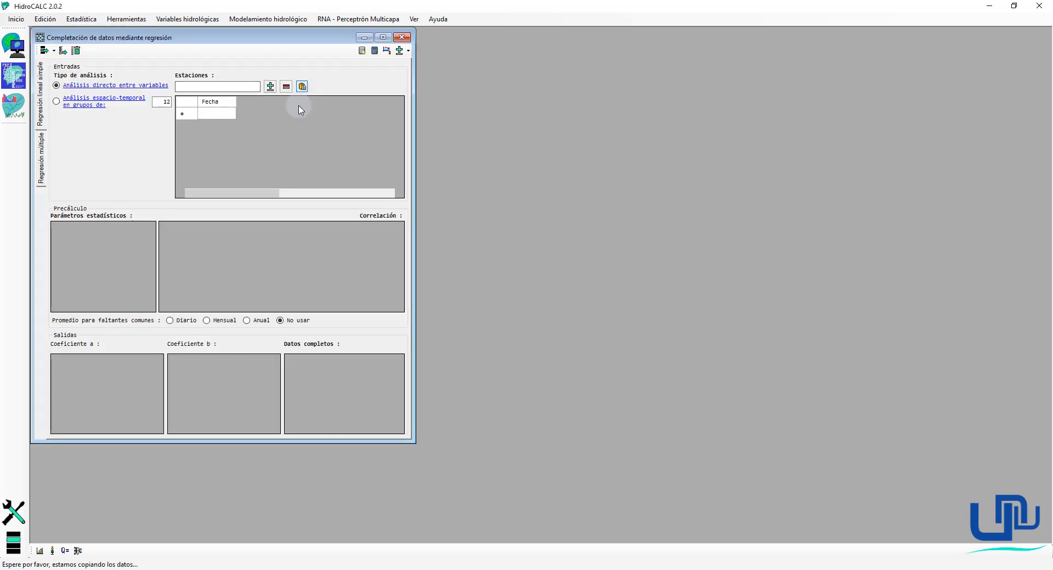
Calculate the stations' statistical parameters and correlations, and complete the missing monthly data by regression without averaging common gaps.
drag(271, 185, 278, 200)
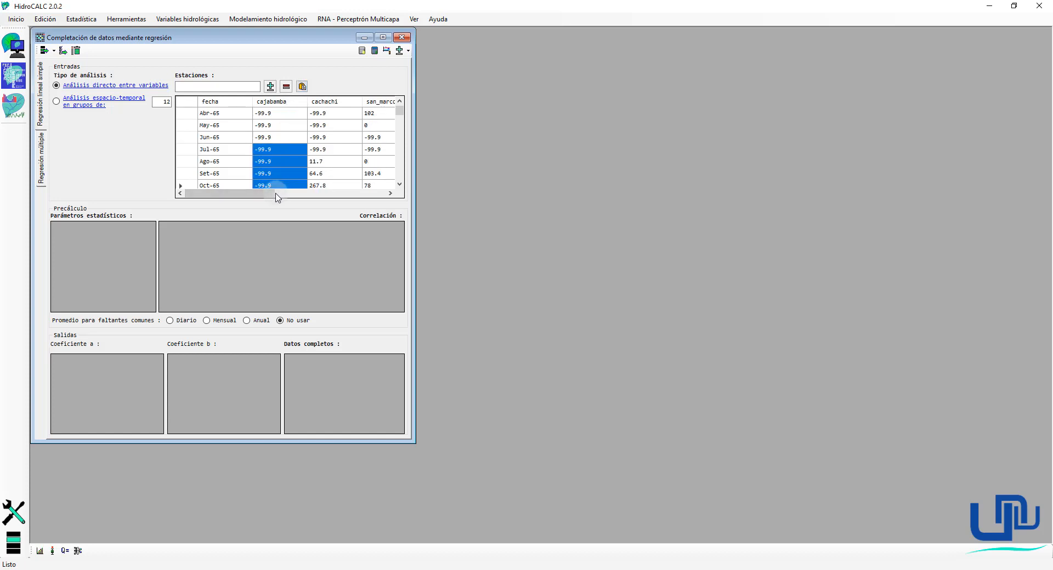
click(279, 174)
drag(399, 113, 401, 181)
drag(270, 194, 245, 193)
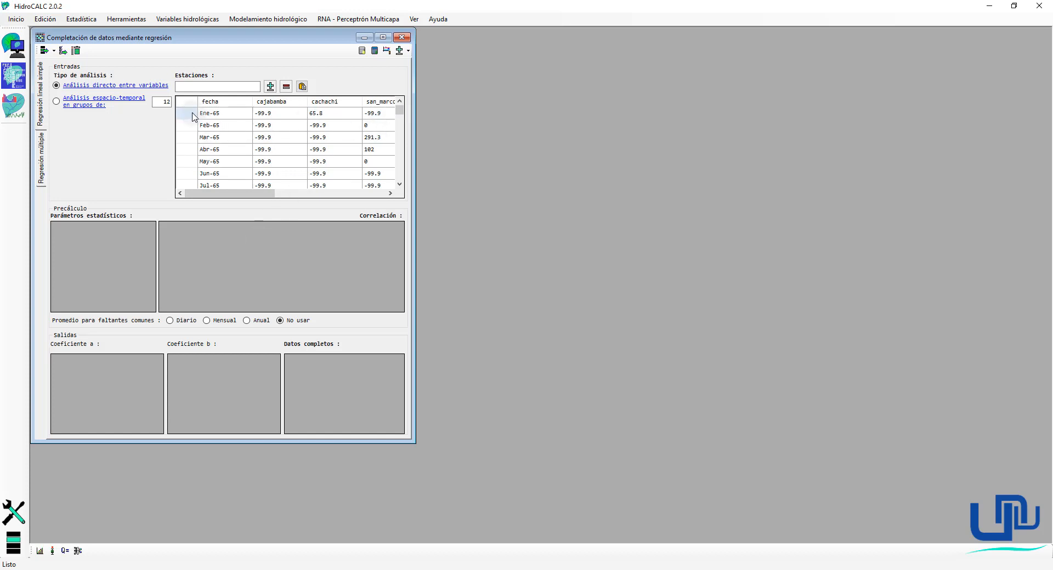
drag(402, 114, 408, 186)
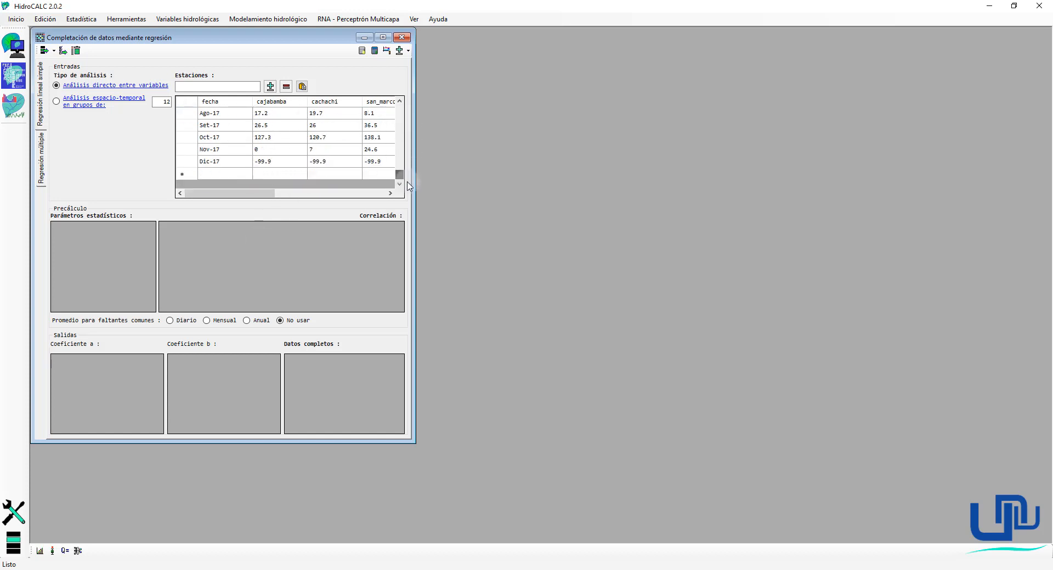
drag(230, 194, 212, 177)
click(362, 50)
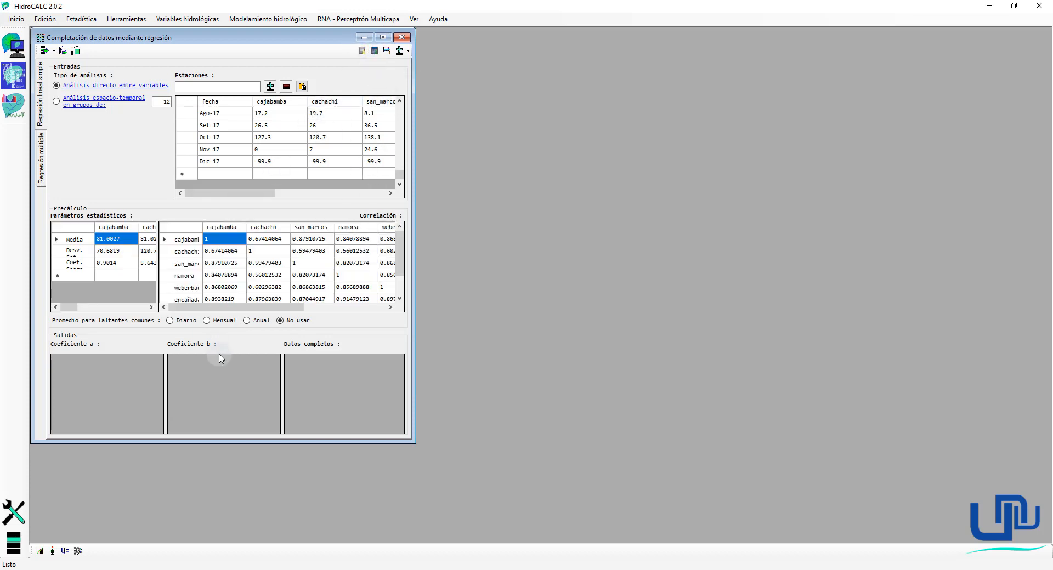
click(376, 54)
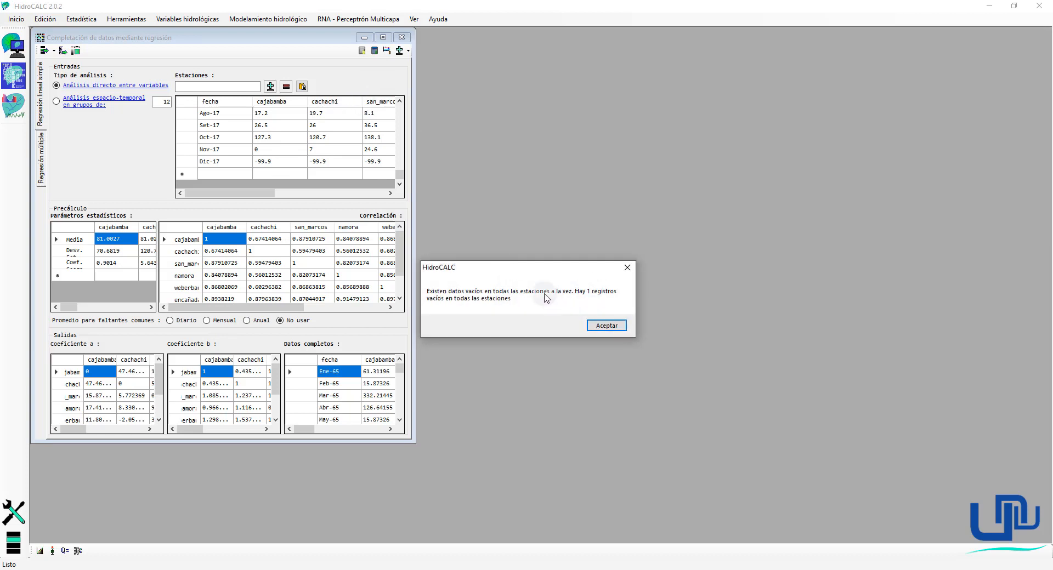
click(607, 326)
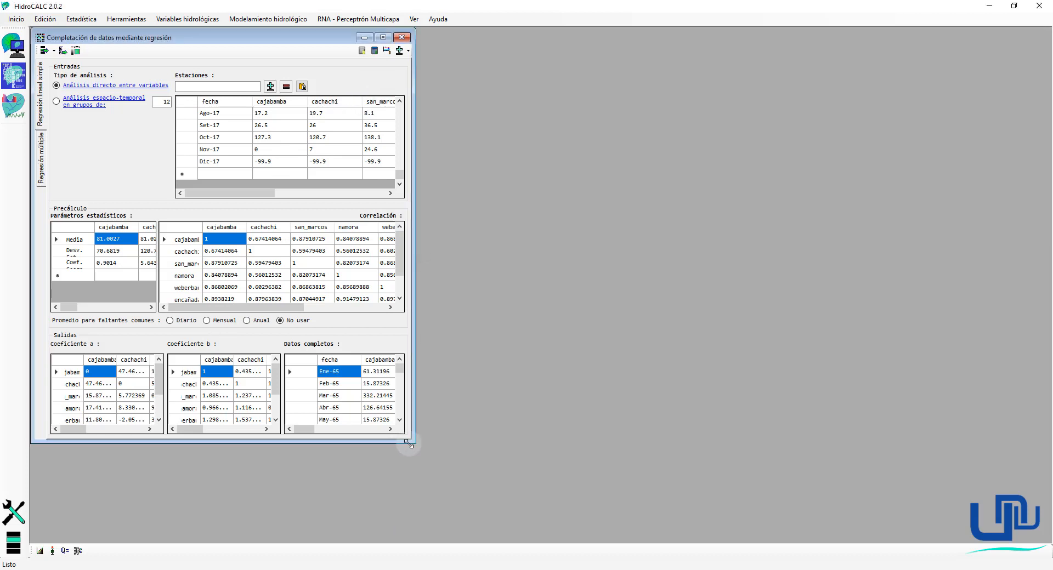
Enlarge the regression window and try to complete the series using the Mensual average for common missing values.
drag(411, 440, 622, 527)
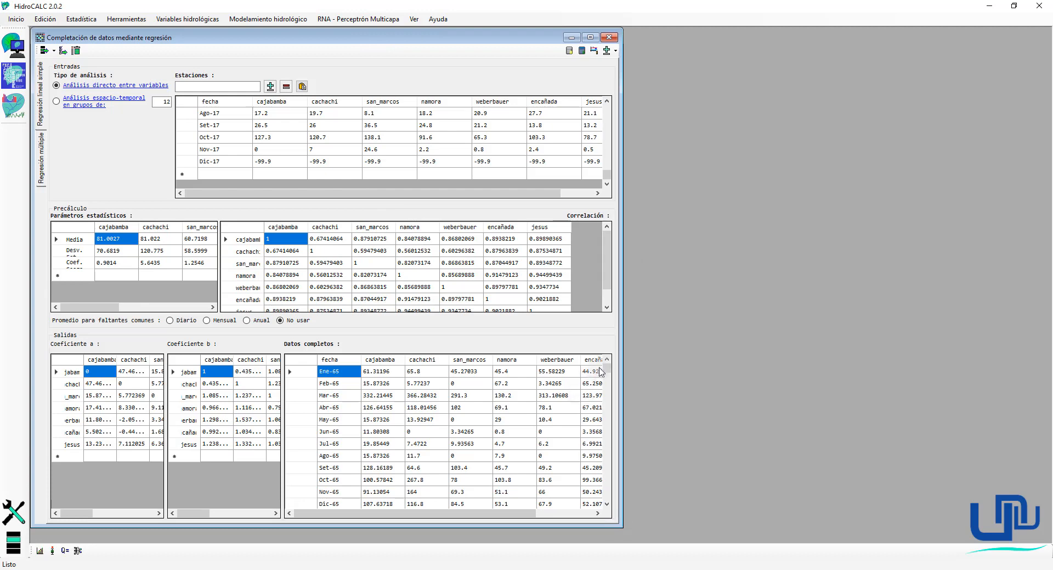
click(611, 412)
drag(611, 412, 416, 529)
drag(605, 498, 607, 392)
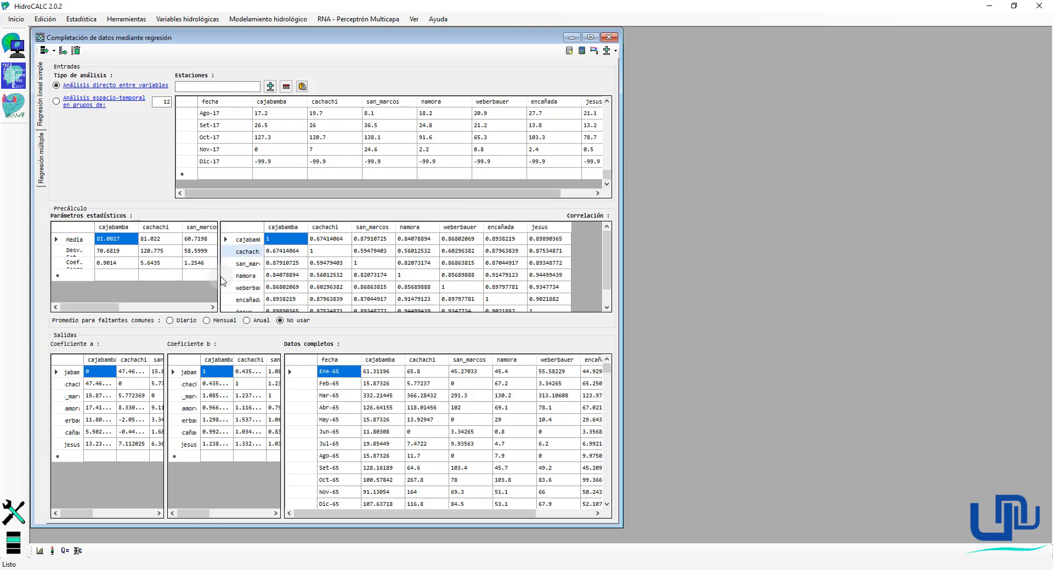
click(582, 51)
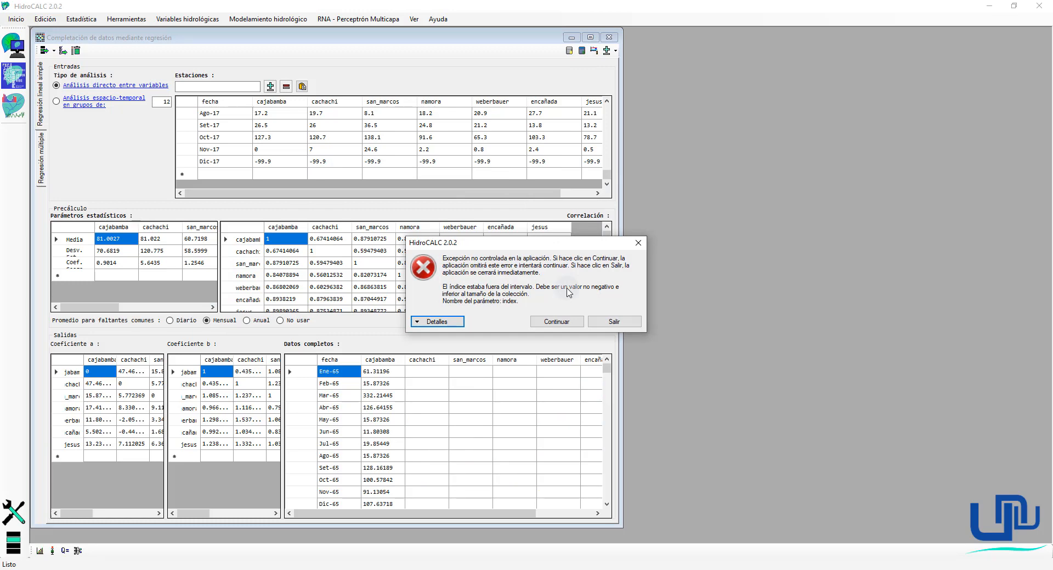
click(563, 321)
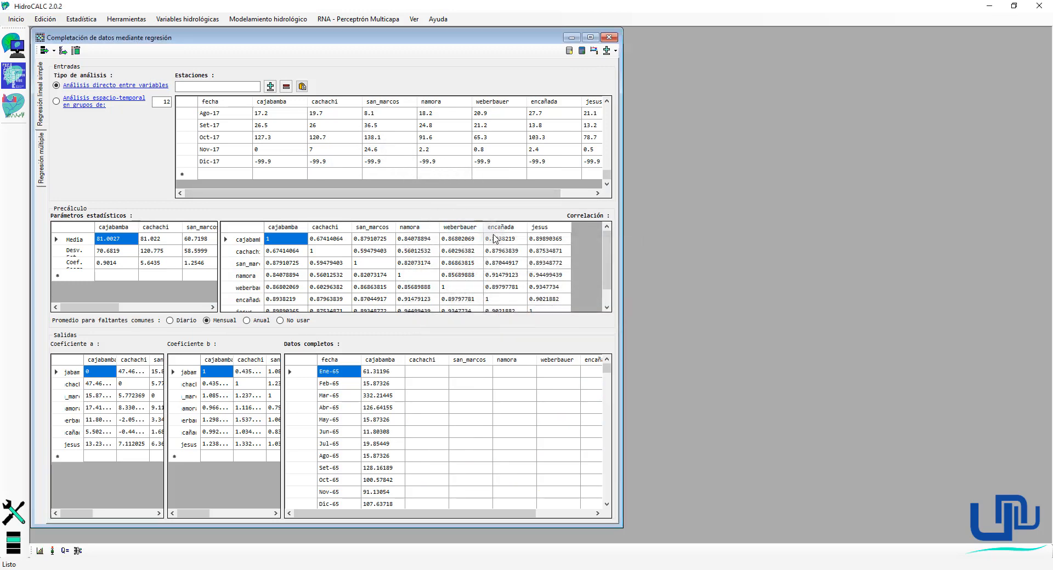
Set the cajabamba value for Dic-17 to 5, rerun the data completion, and review the completed final months.
scroll(389, 183, up, 1)
scroll(388, 173, down, 1)
click(284, 163)
scroll(330, 177, up, 2)
scroll(330, 176, down, 2)
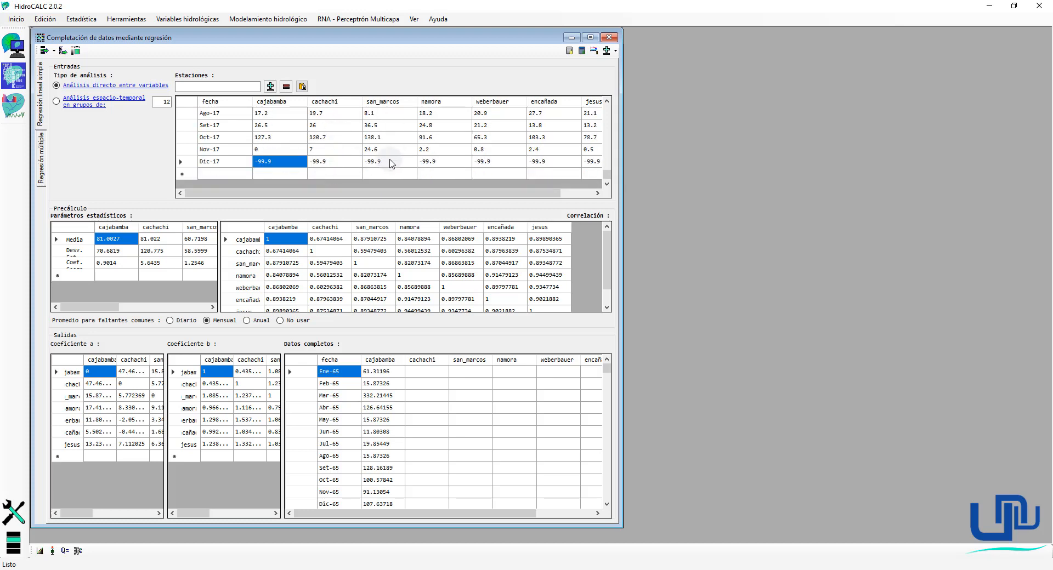
text(5)
key(Return)
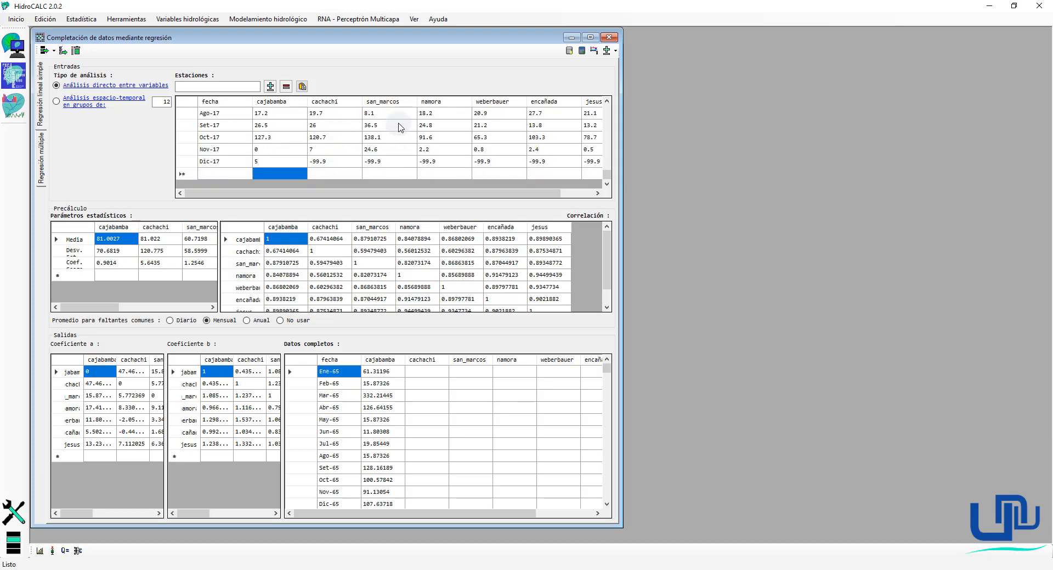
click(581, 51)
drag(607, 371, 606, 496)
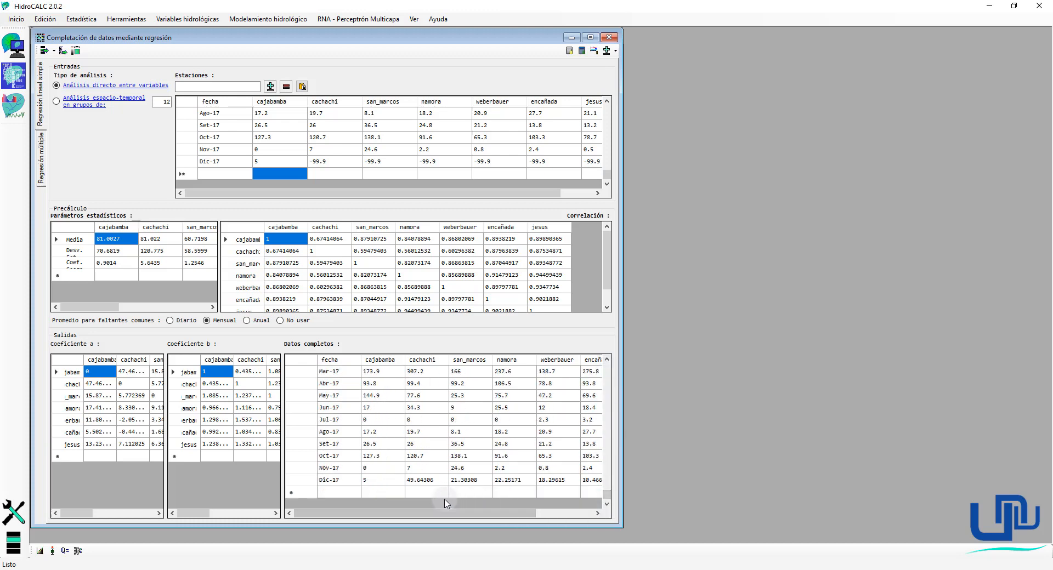
drag(442, 513, 364, 503)
Set the cajabamba input value for Dic-17 to -99.9.
key(Up)
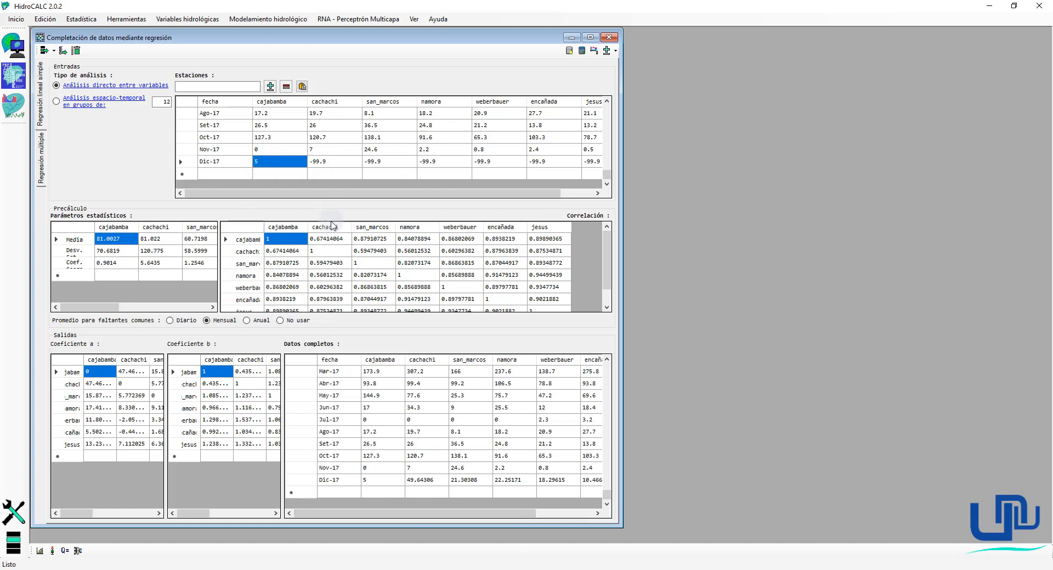
text(-9)
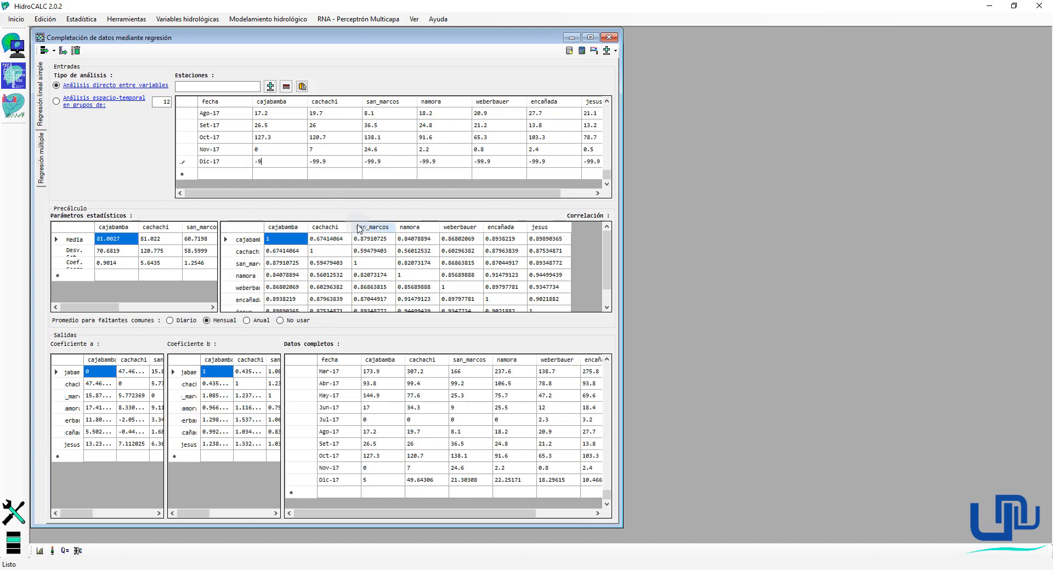
text(9.9)
key(Return)
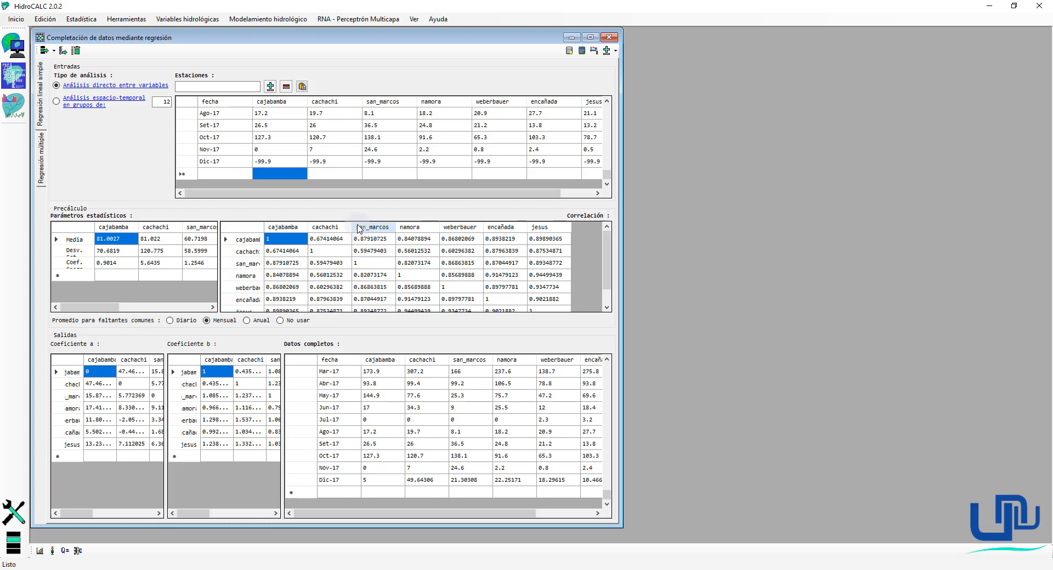
Delete the Dic-17 record from the input table and run the data completion again through Nov-17.
click(192, 163)
key(Delete)
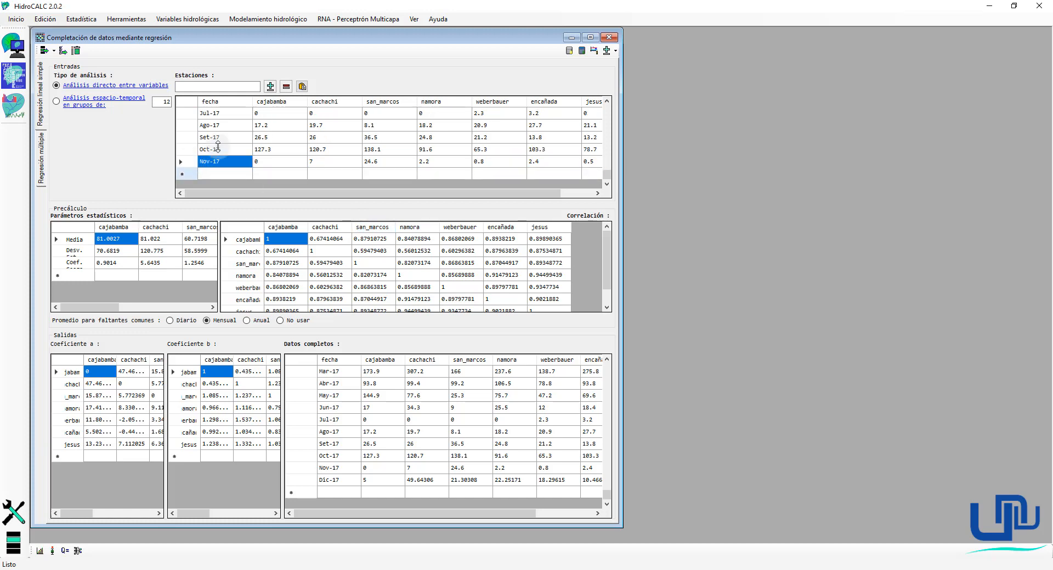
click(582, 50)
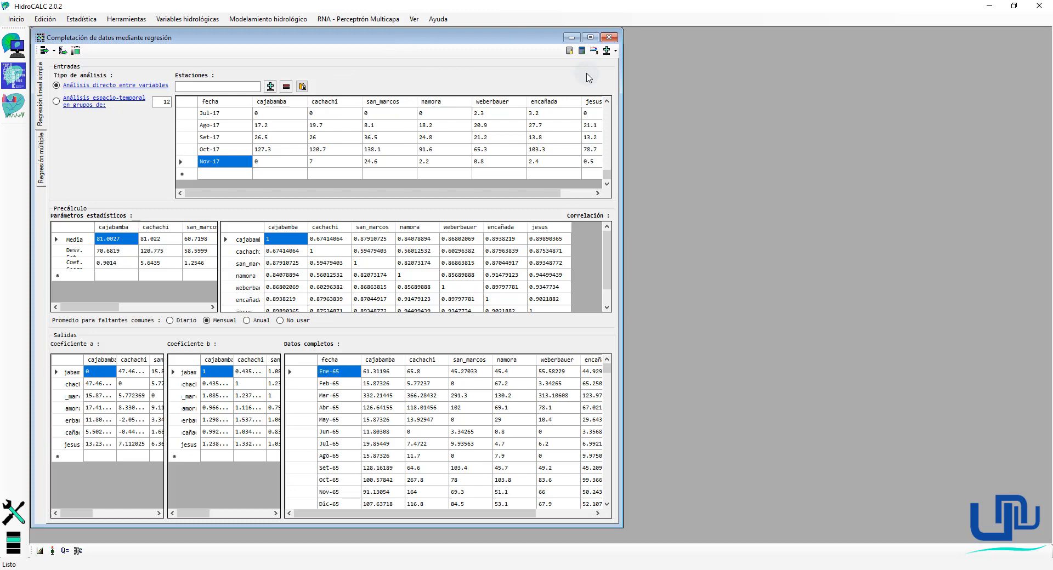
drag(607, 369, 633, 518)
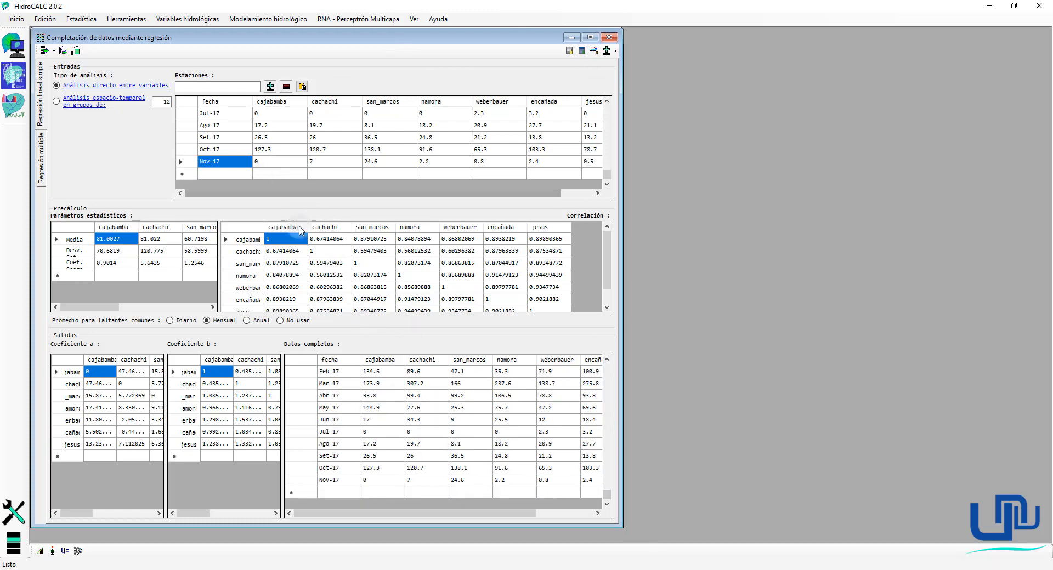
drag(458, 519, 387, 514)
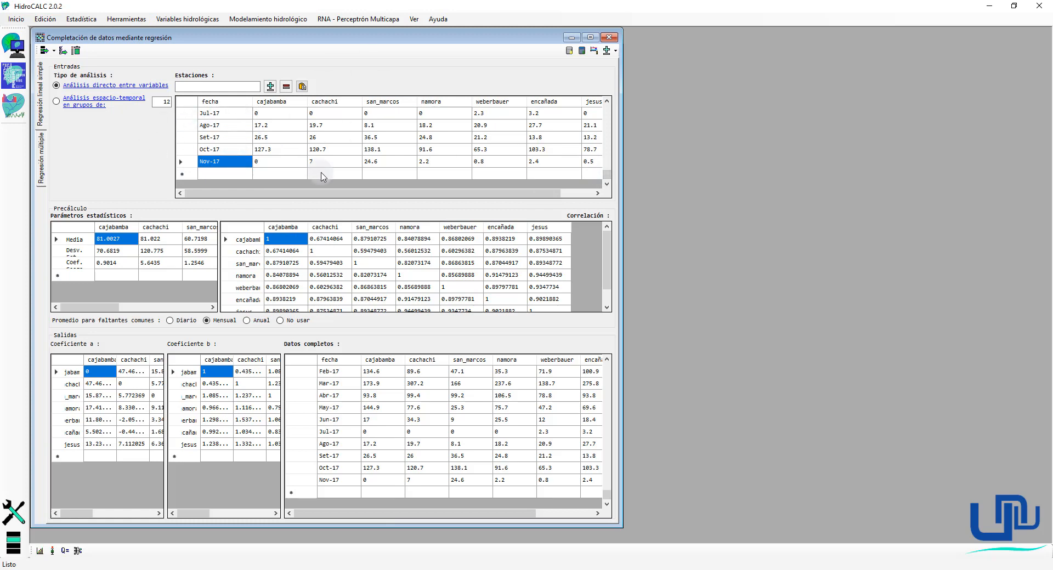
Set the configuration's working folder to BD_Sap with precip.xlsx as precipitation file, and close the regression completion window.
click(13, 512)
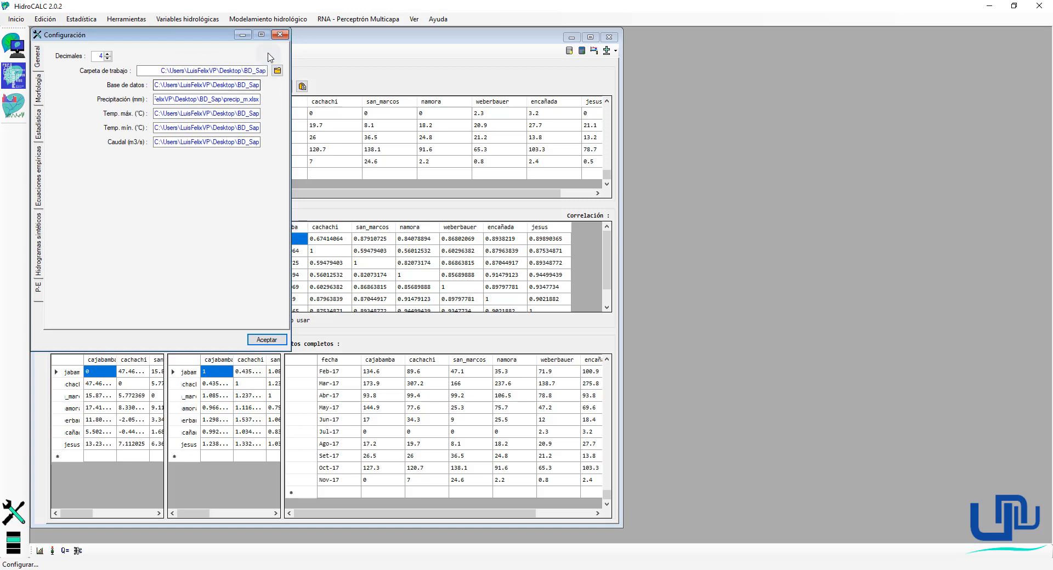
click(278, 70)
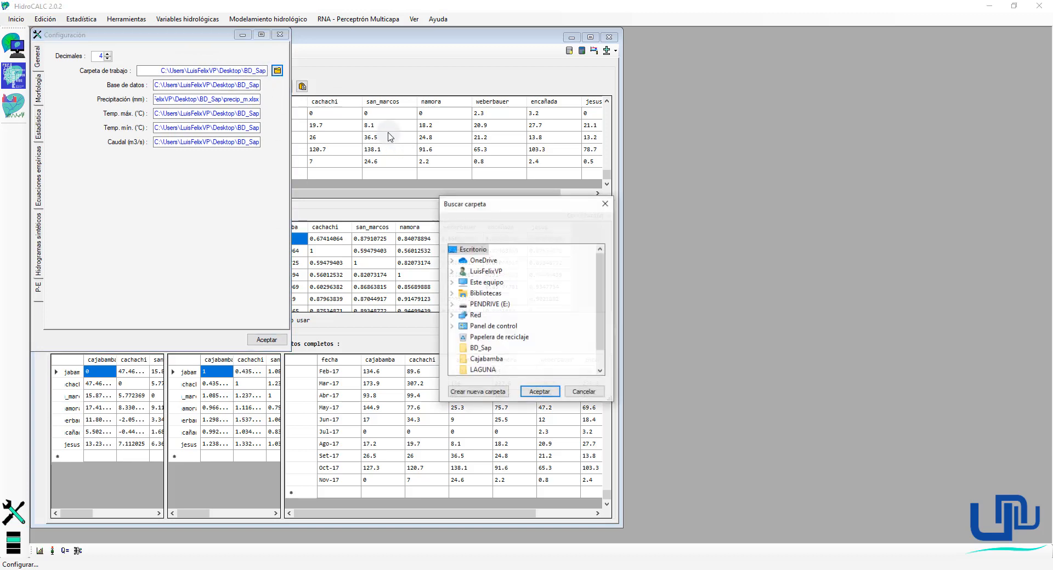
click(483, 348)
click(539, 392)
click(605, 328)
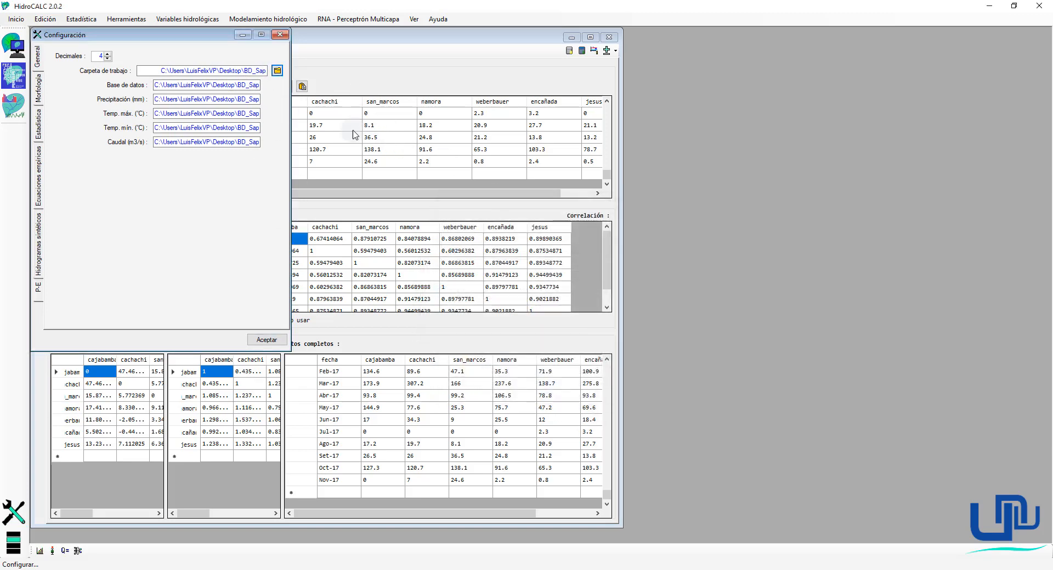
drag(250, 99, 327, 95)
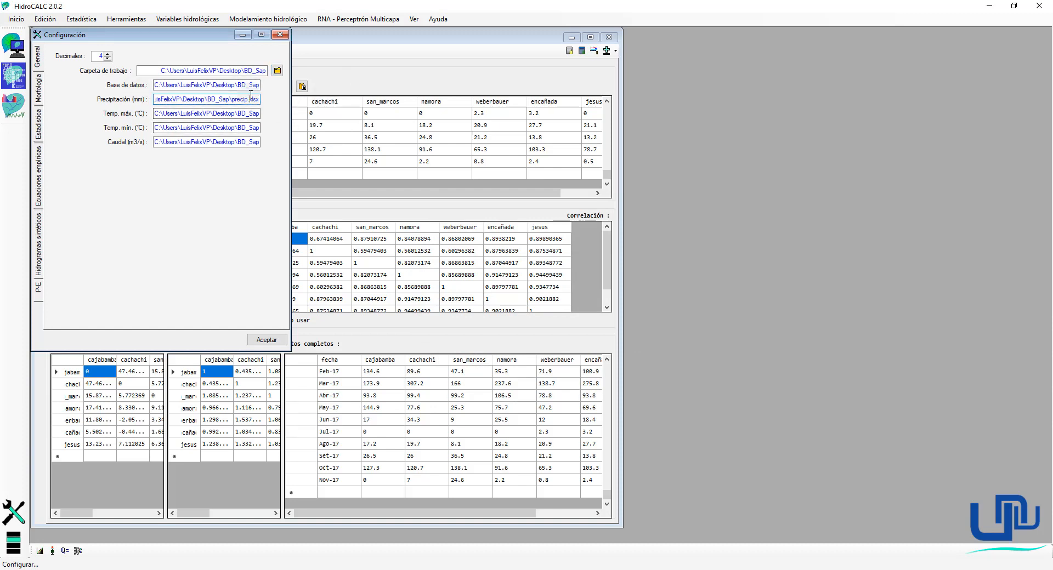
click(608, 37)
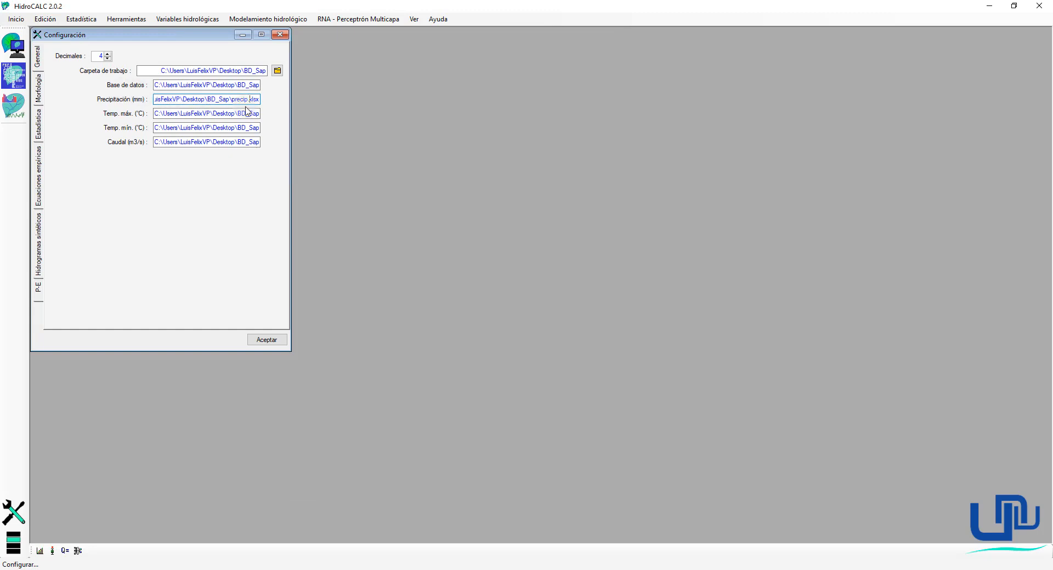
Accept the configuration and close the precip_m workbook in Excel without keeping the clipboard contents.
click(328, 80)
click(266, 339)
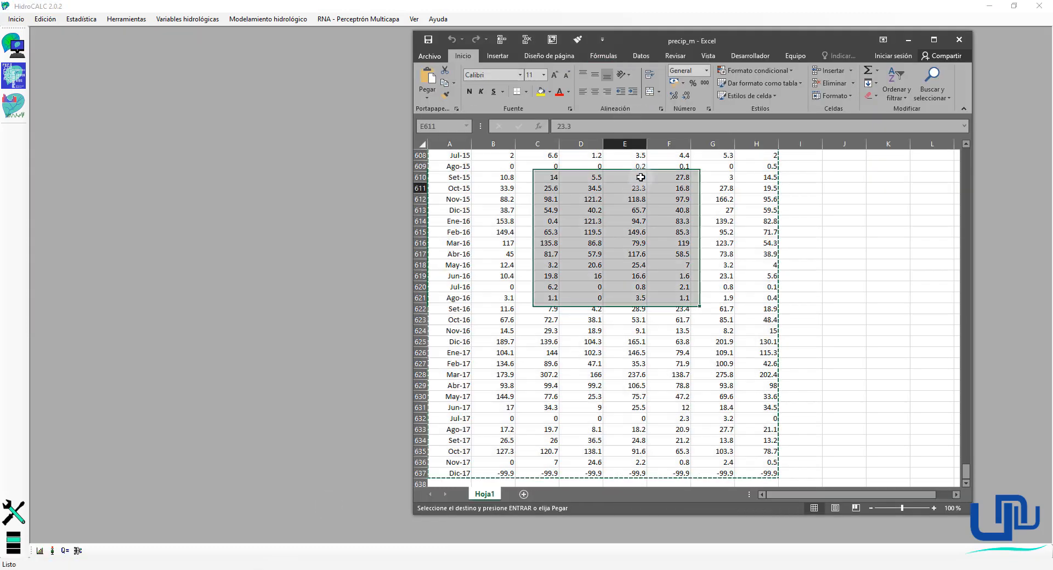
click(959, 39)
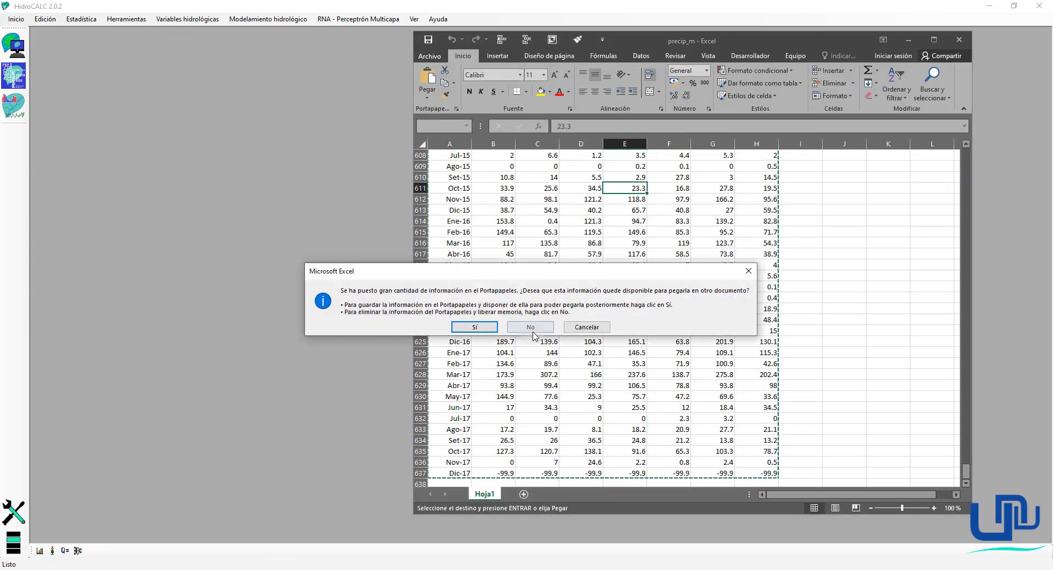
click(531, 327)
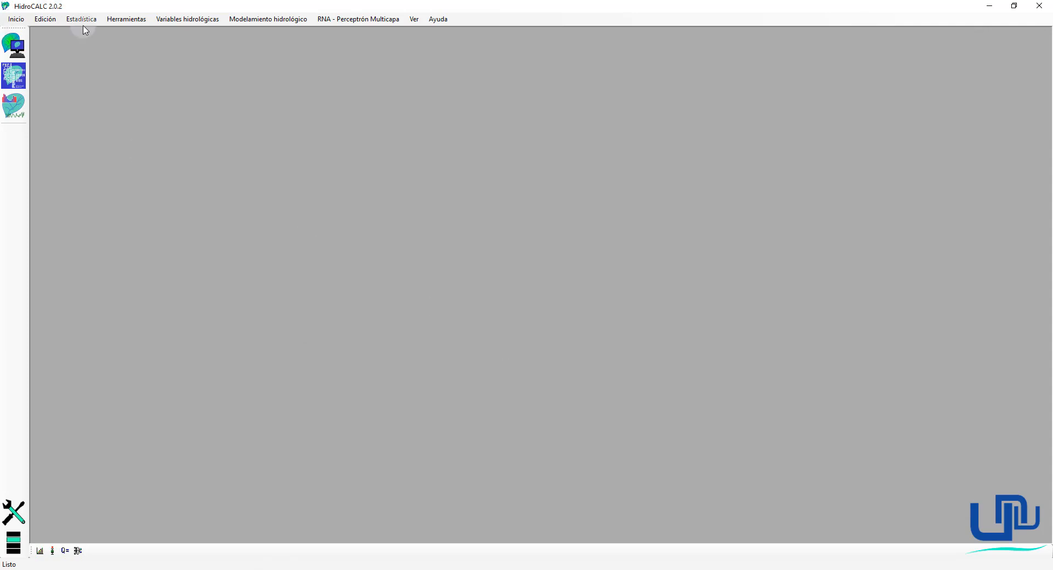
Open the RLS series completion and import the precipitation stations namora, weberbauer, encañada and jesus.
click(82, 19)
mouse_move(123, 73)
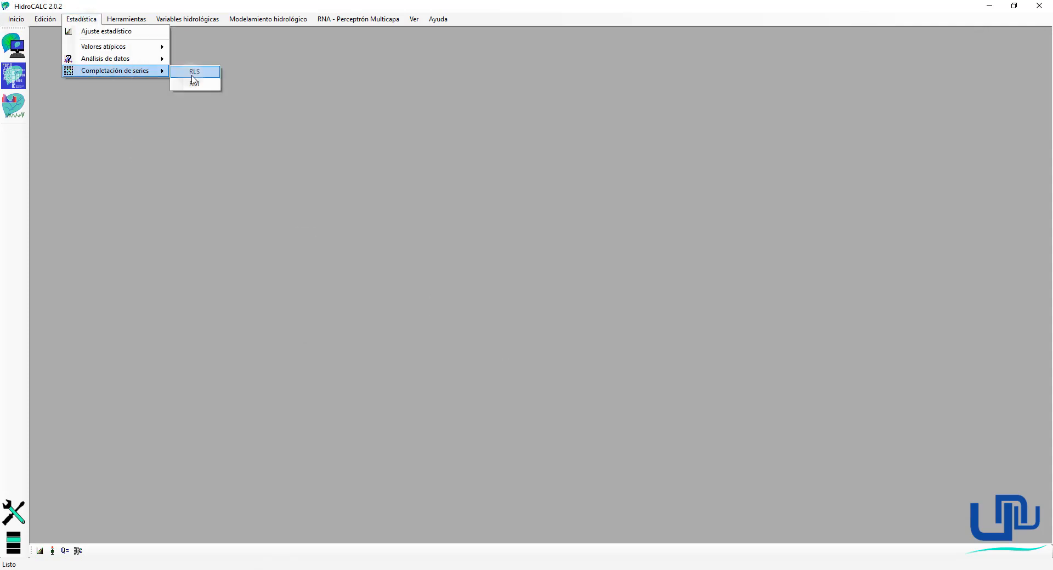
click(193, 80)
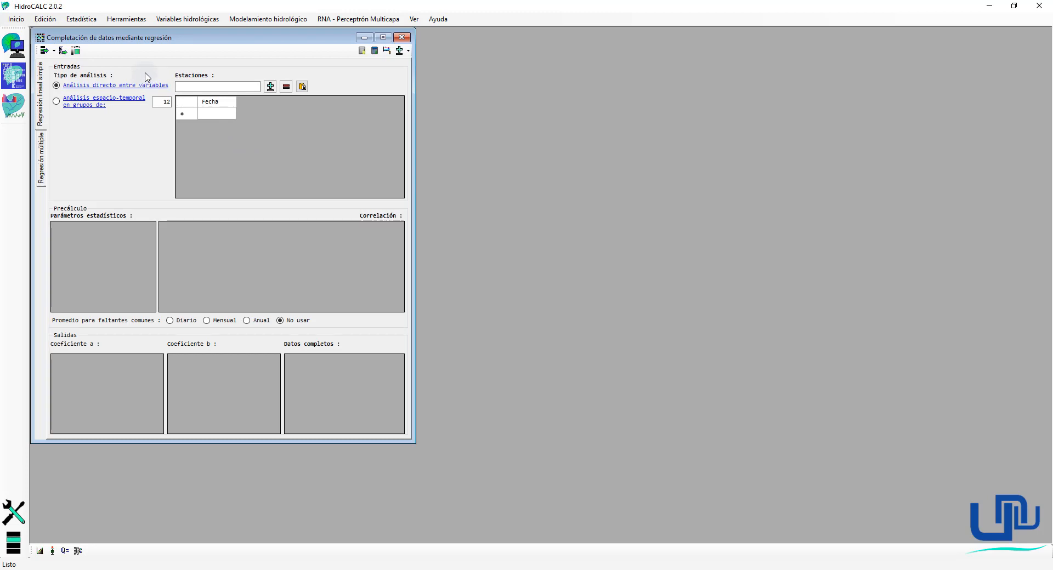
click(59, 50)
double_click(79, 100)
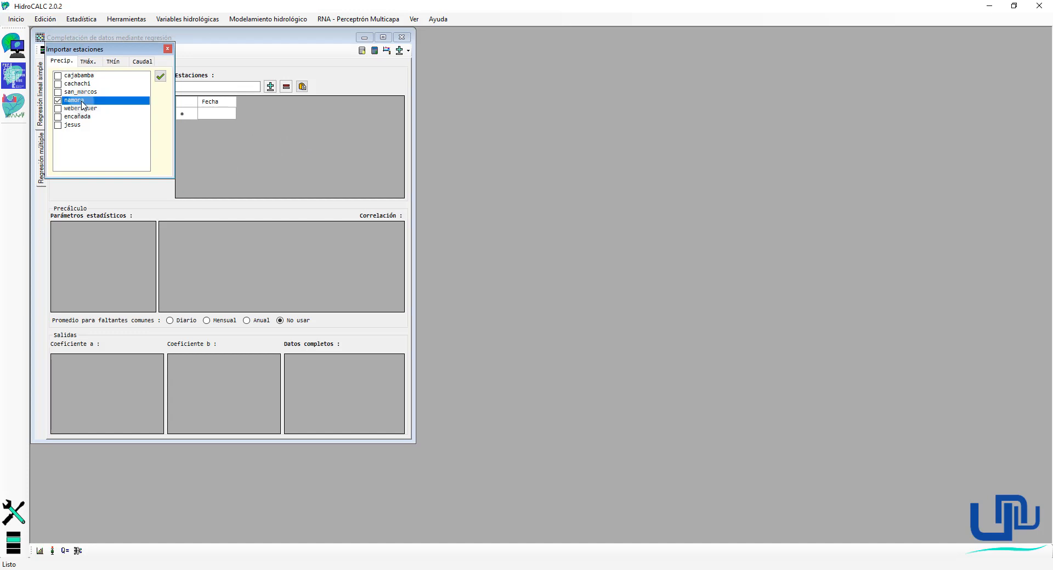
double_click(83, 108)
click(86, 117)
double_click(84, 125)
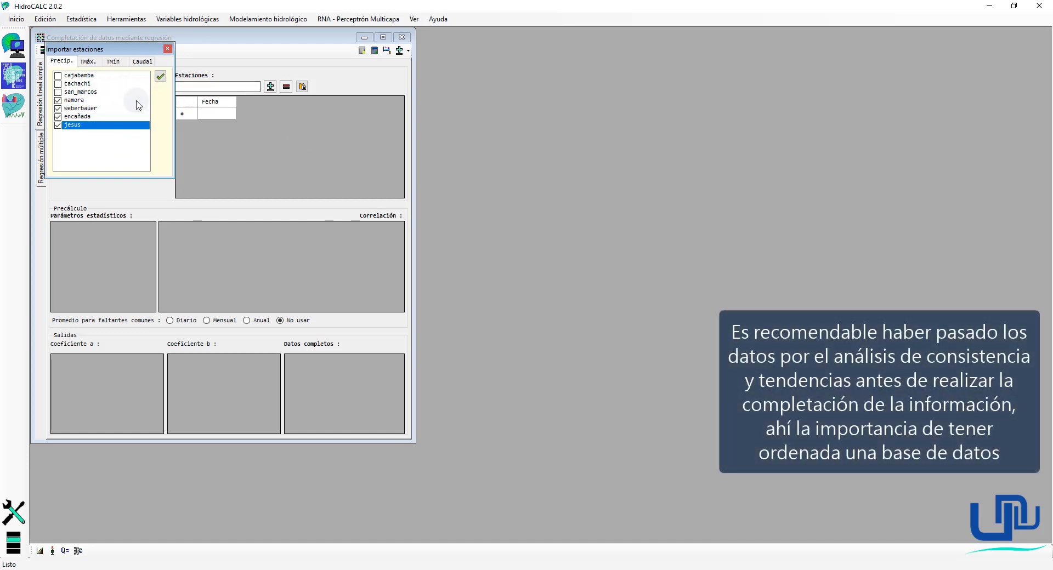
click(161, 76)
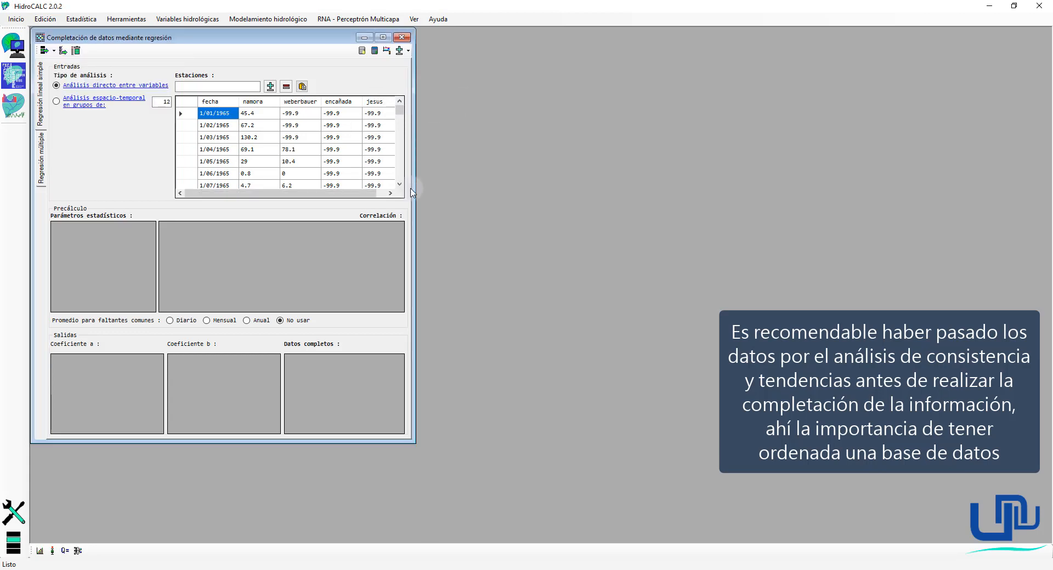
Delete the 1/12/2017 record from the station input table.
drag(399, 117, 399, 177)
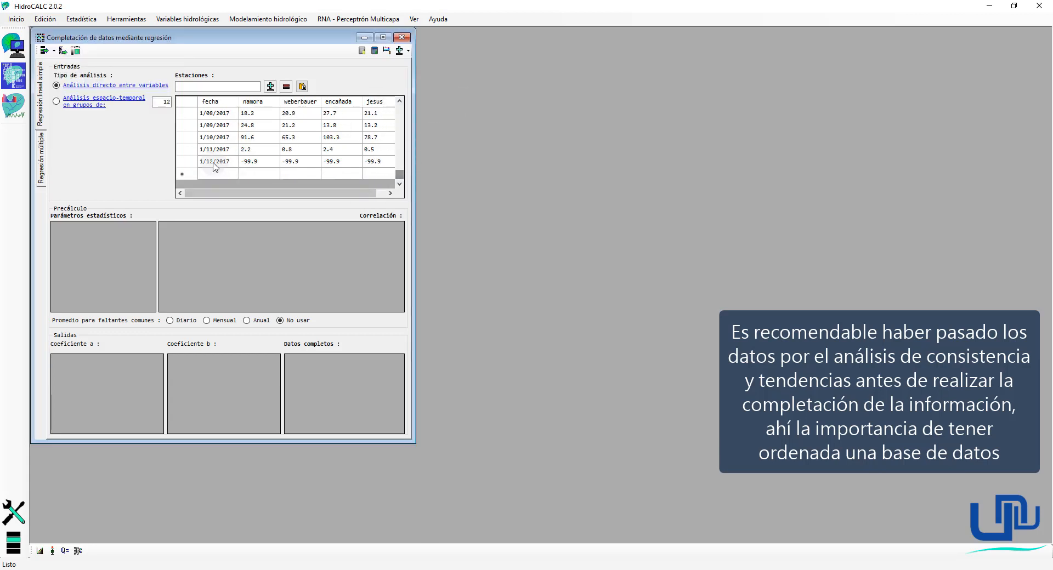
click(185, 164)
key(Delete)
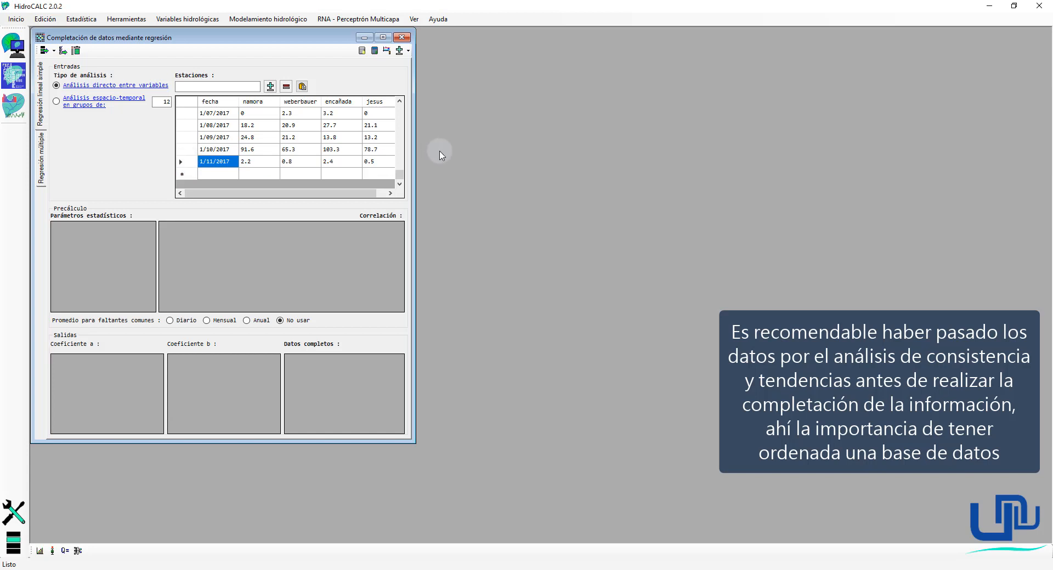
drag(400, 181, 408, 106)
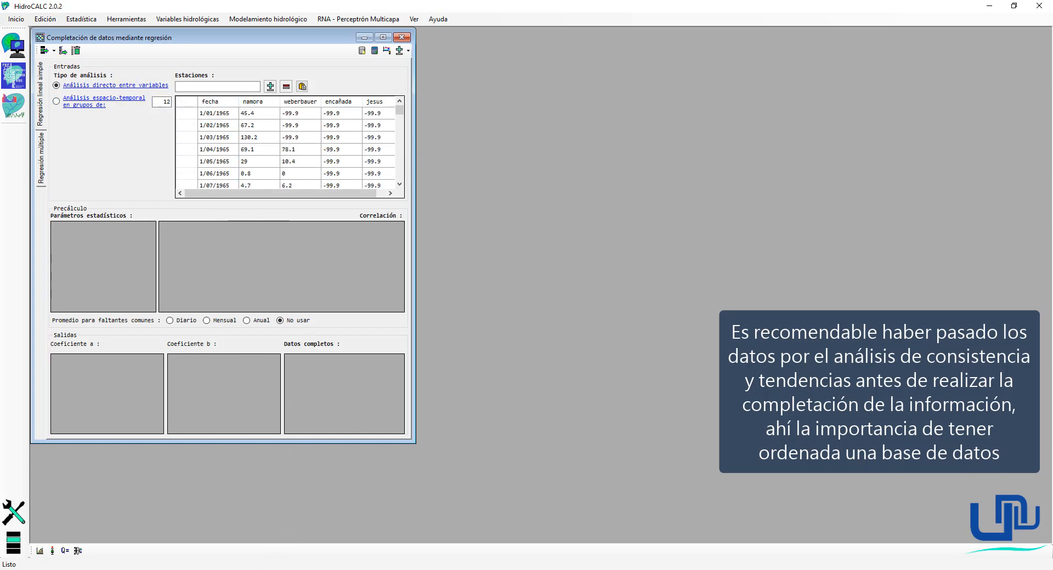
Examine the rls y rlm.png diagram comparing RLS and RLM station relationships in Photos, and return to HidroCALC.
click(375, 569)
drag(177, 45, 187, 50)
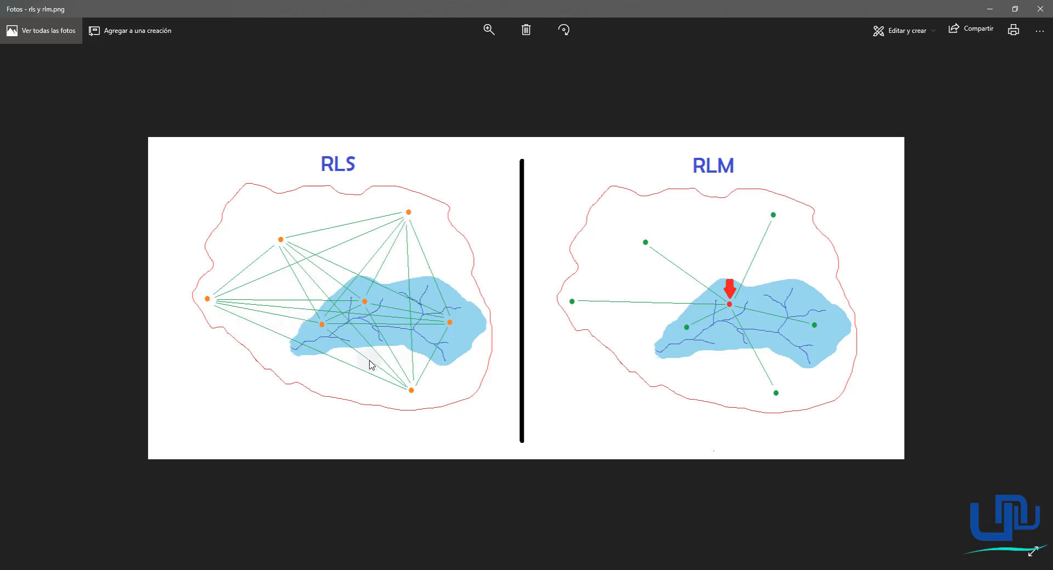
click(989, 11)
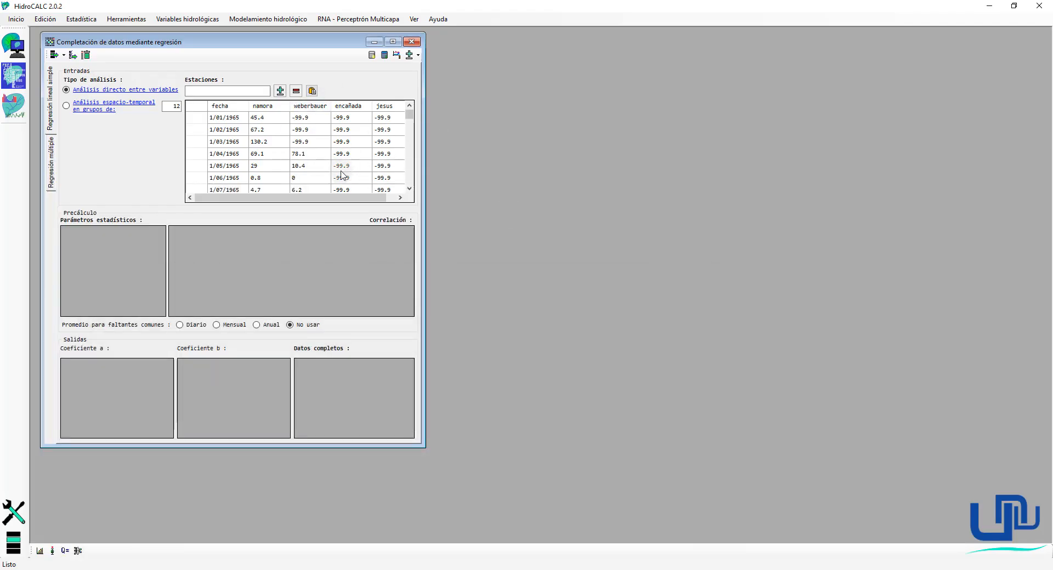
Precalculate the station statistics and correlations, try the space-time analysis in groups of 12, and close the regression window.
click(372, 55)
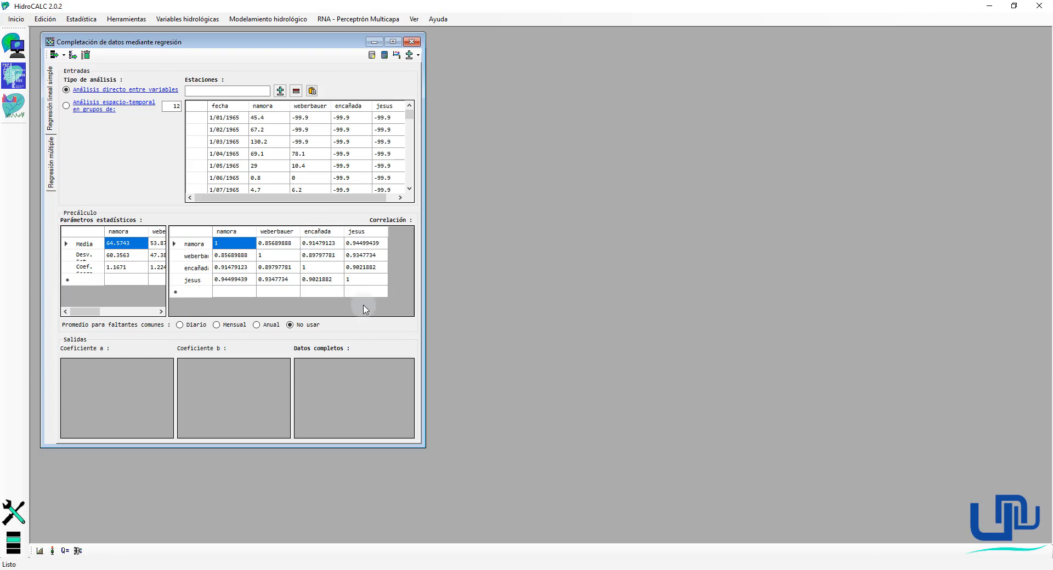
click(70, 110)
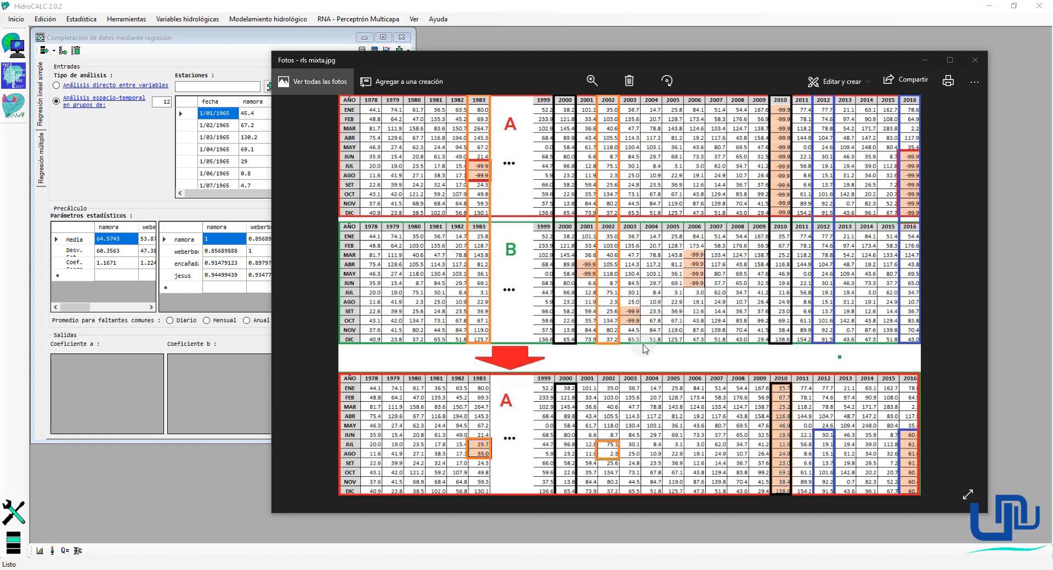
click(923, 60)
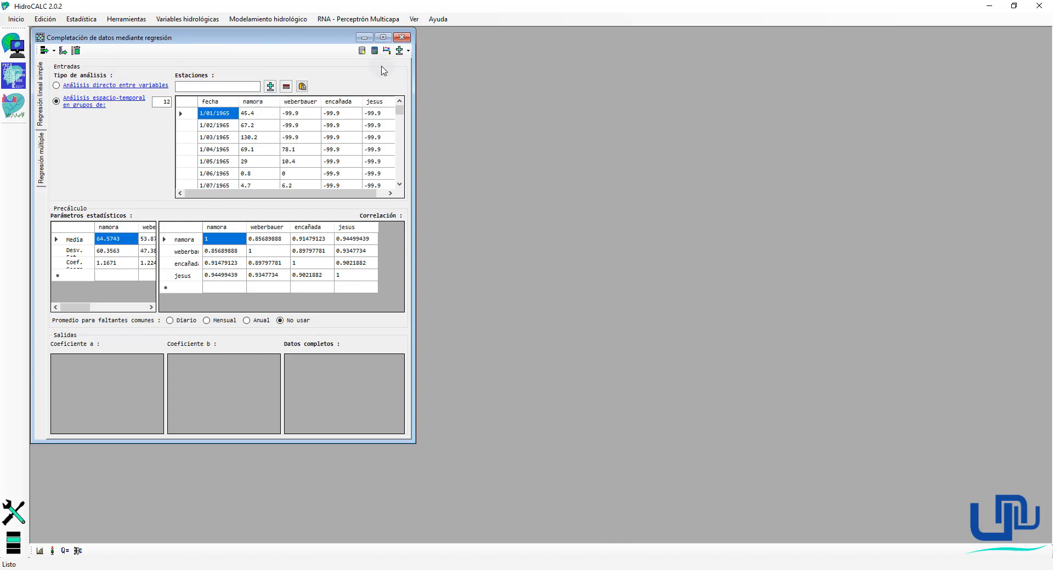
click(404, 37)
Open a fresh RLS completion with space-time analysis in groups of 12 and import precipitation for namora, weberbauer, encañada and jesus.
click(82, 19)
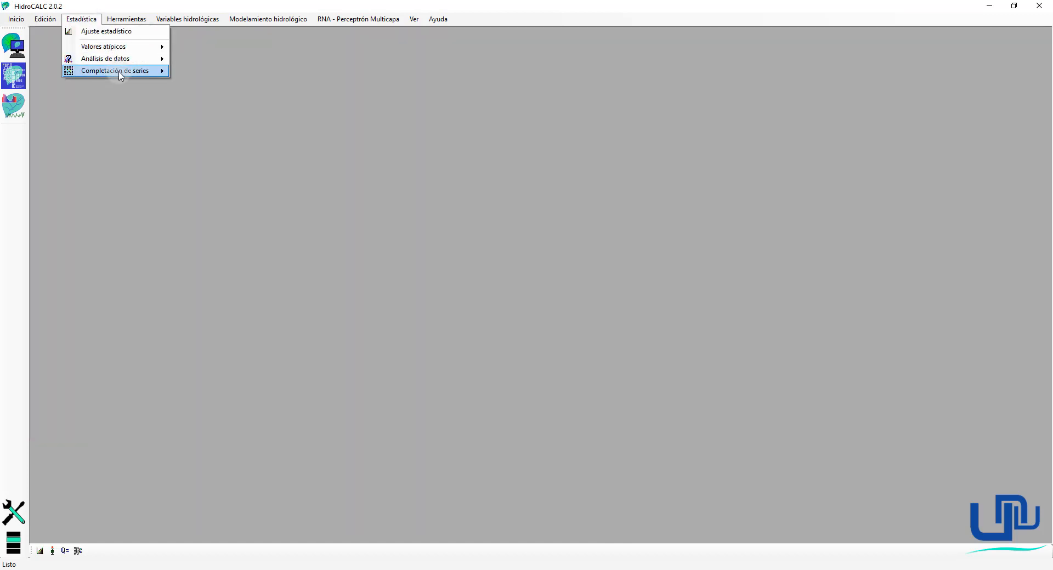
mouse_move(137, 71)
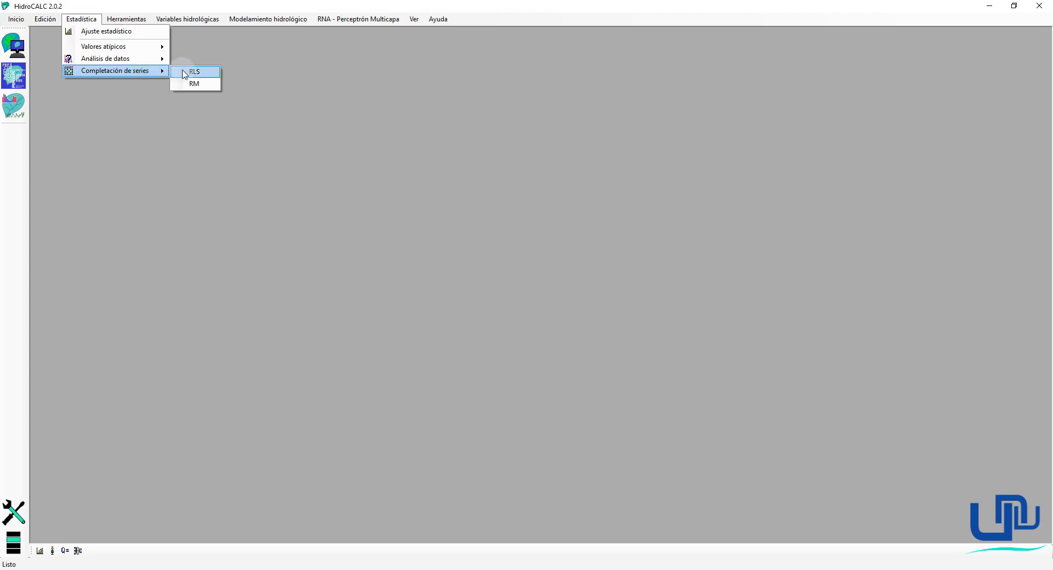
click(189, 72)
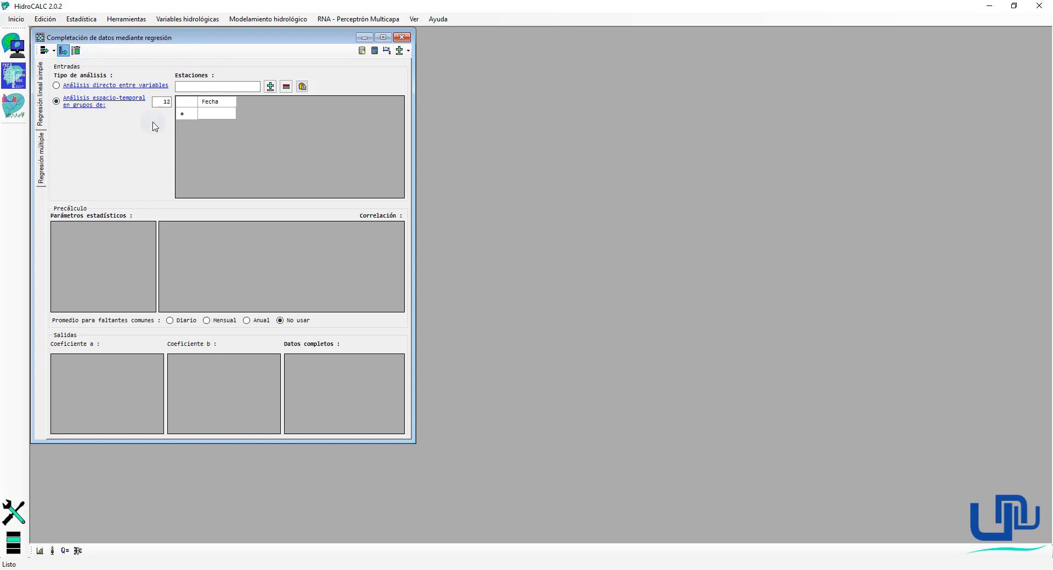
click(162, 181)
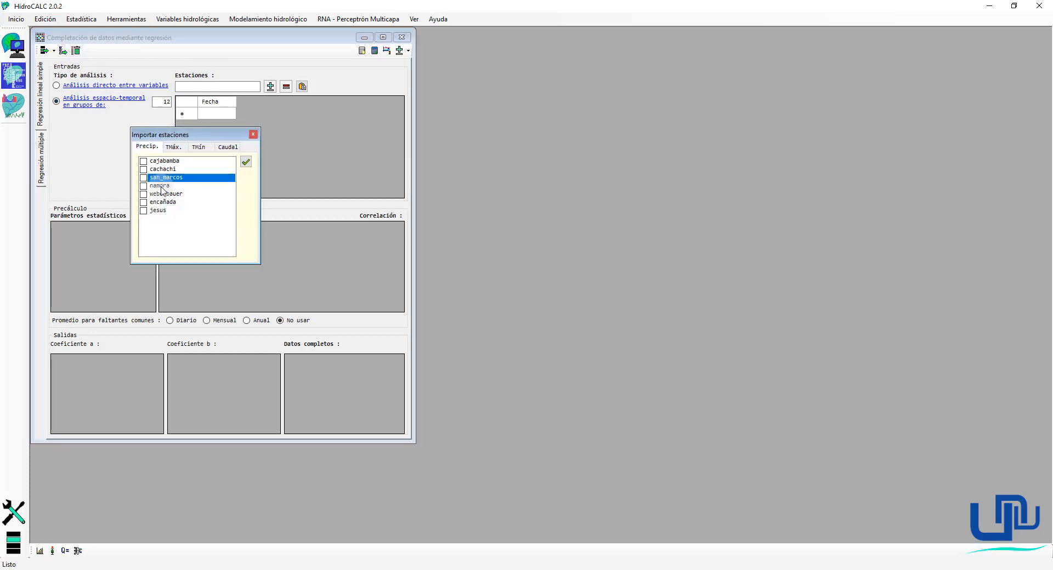
double_click(163, 186)
double_click(164, 195)
double_click(165, 203)
double_click(164, 211)
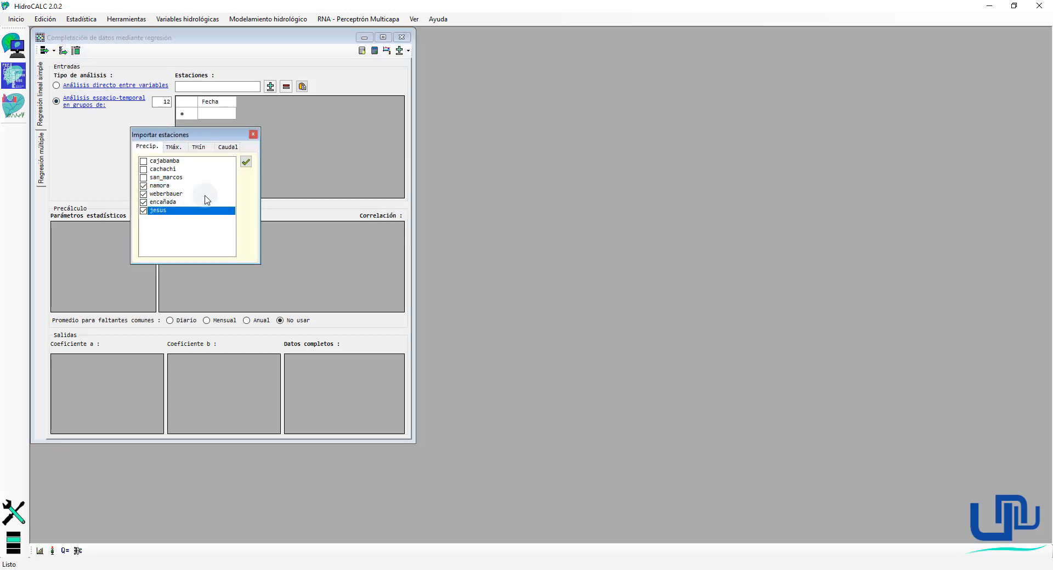
click(245, 161)
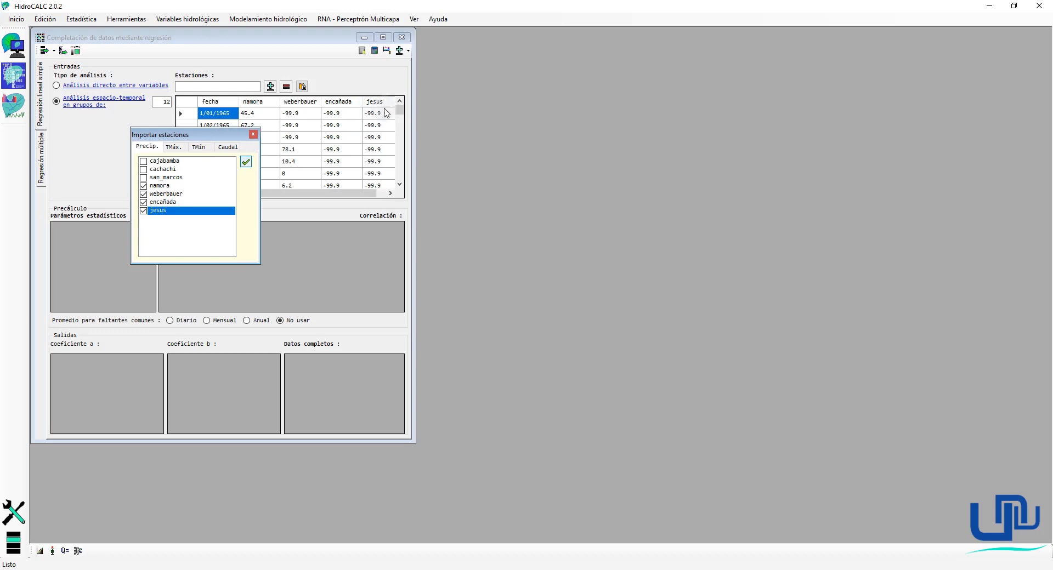
Precalculate the statistical parameters and correlations for the groups of 12, and examine the rearranged data and correlation matrix in the maximized window.
drag(400, 112, 404, 182)
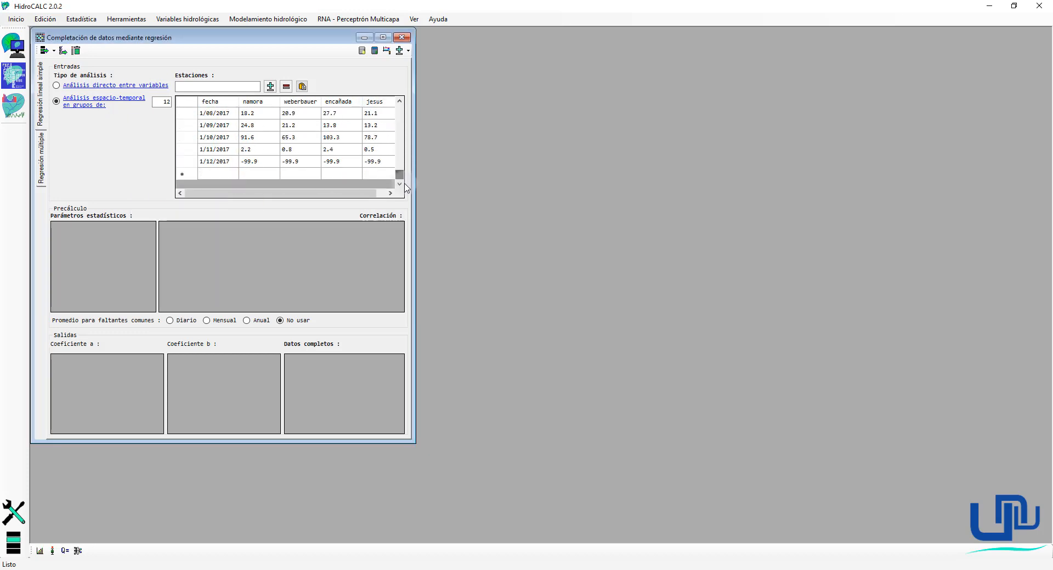
mouse_move(261, 194)
mouse_down()
mouse_move(309, 196)
mouse_move(245, 194)
mouse_up()
drag(399, 175, 400, 108)
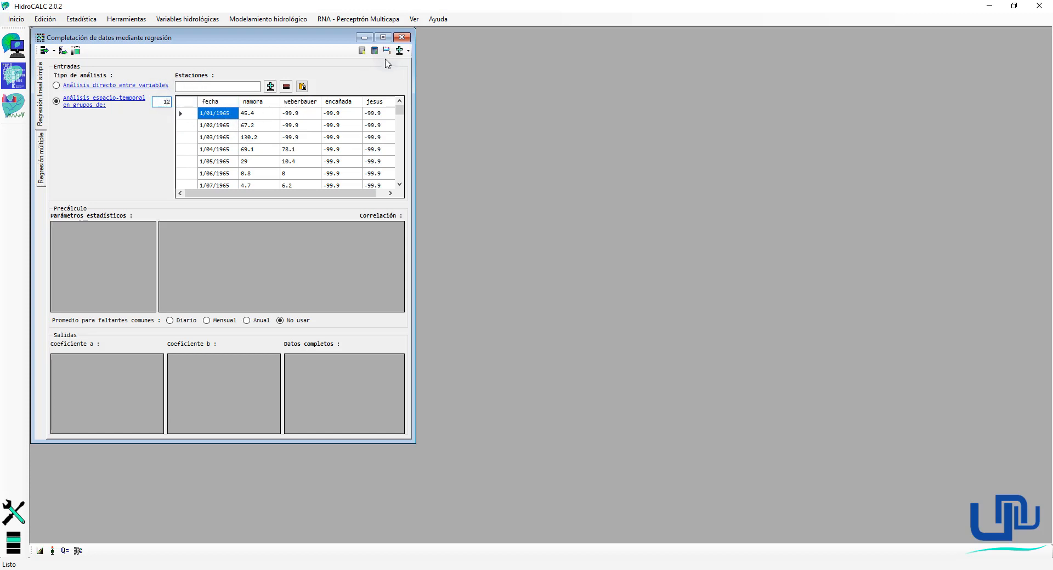
click(361, 51)
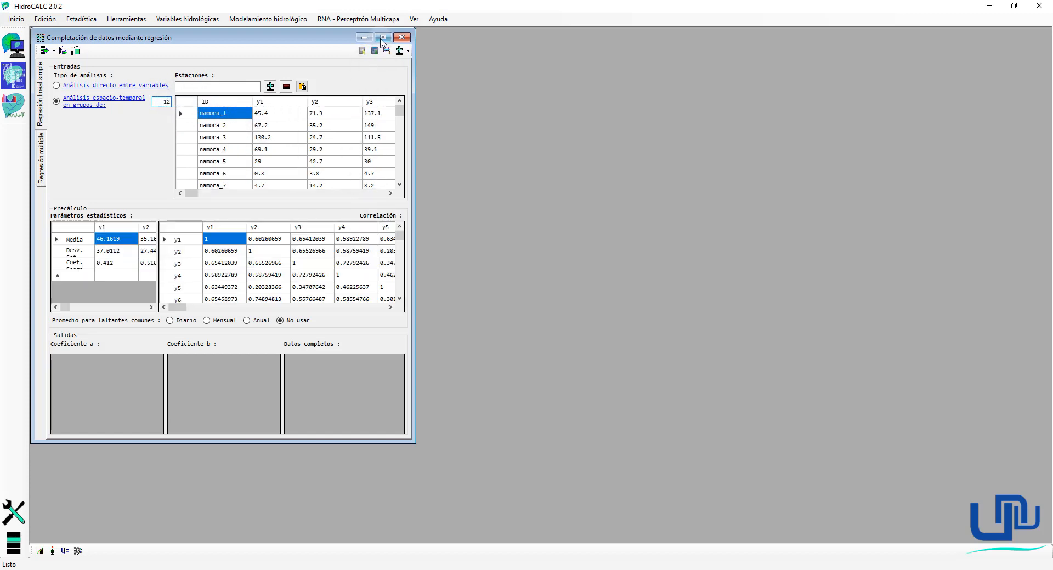
click(382, 38)
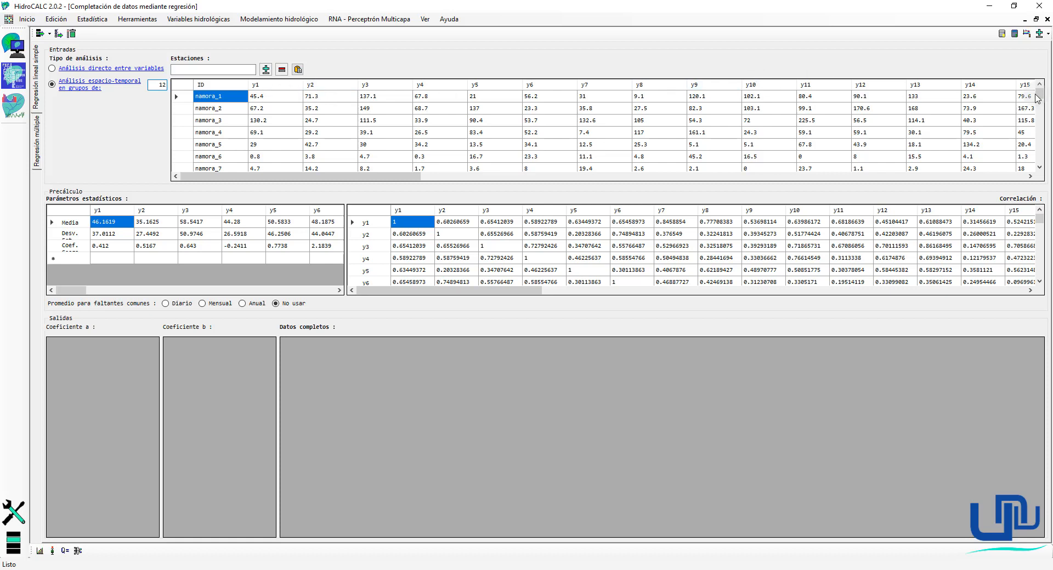
mouse_move(1039, 95)
mouse_down()
mouse_move(1038, 108)
mouse_move(1038, 88)
mouse_up()
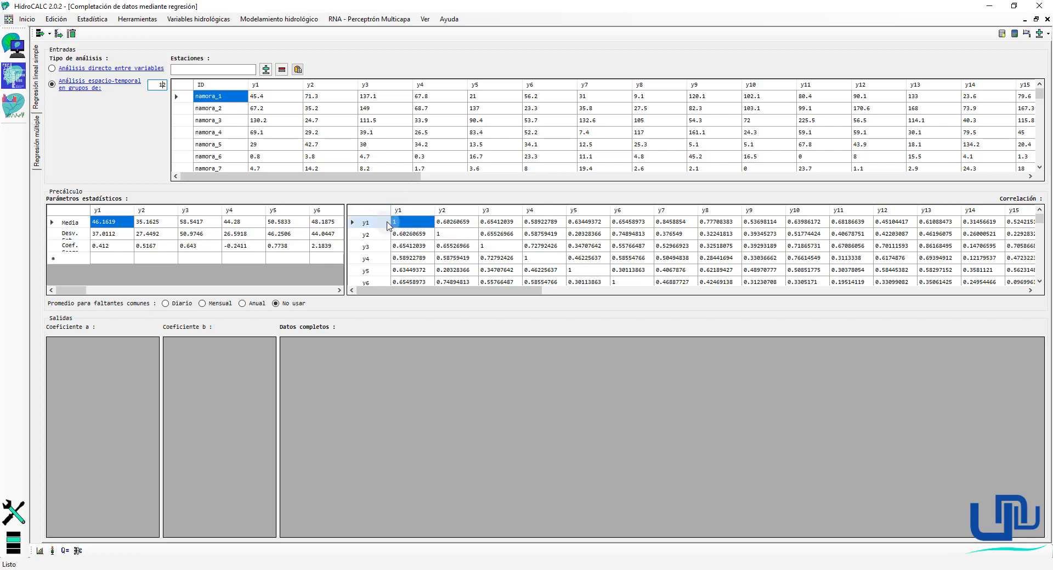
drag(518, 291, 496, 301)
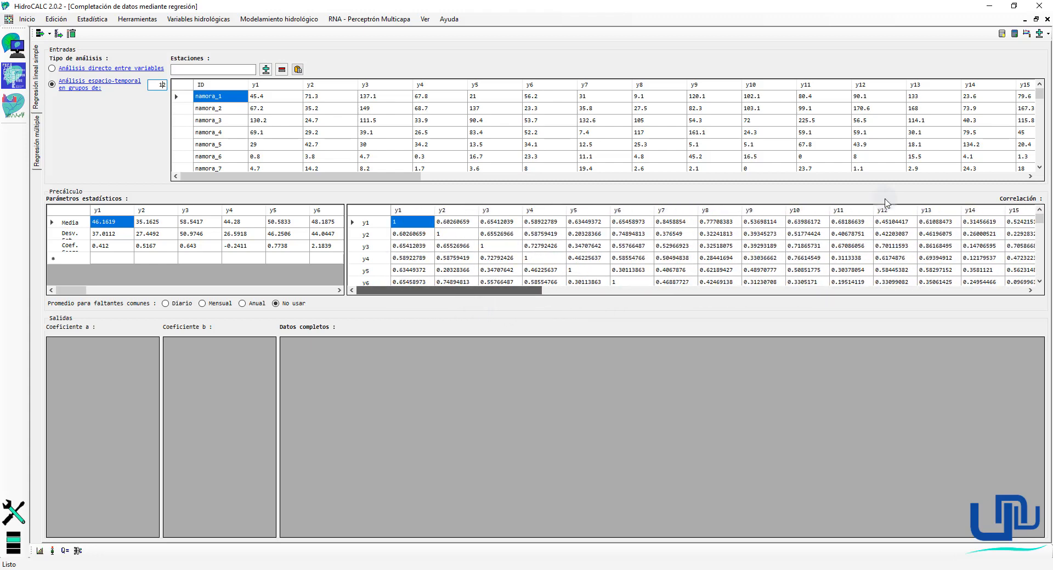
mouse_move(1041, 222)
mouse_down()
mouse_move(1042, 269)
mouse_move(1041, 219)
mouse_up()
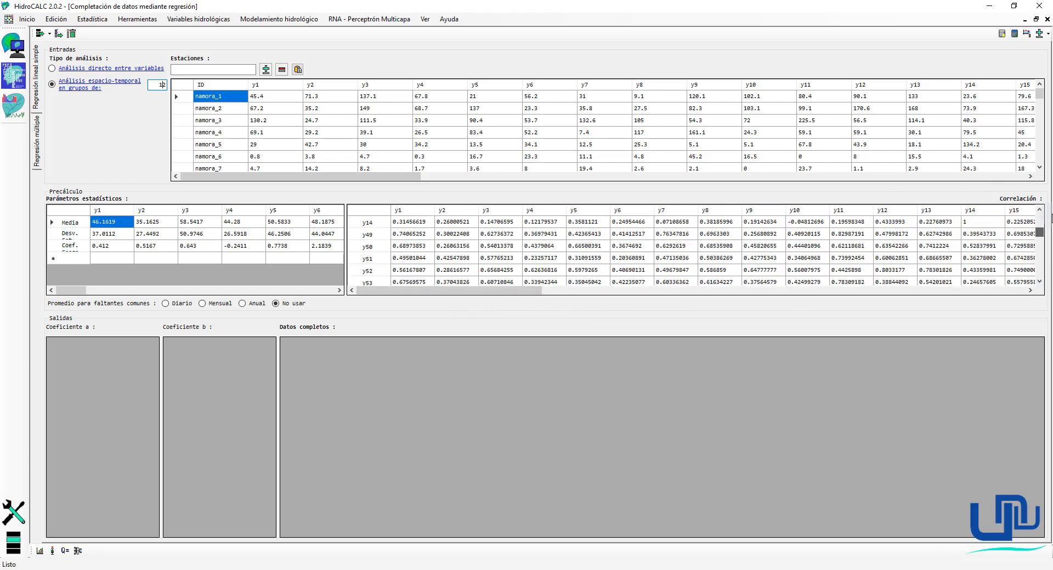
Run the space-time data completion with the common-missing average set to No usar, and review the completed series from 1965 through 2017.
click(219, 305)
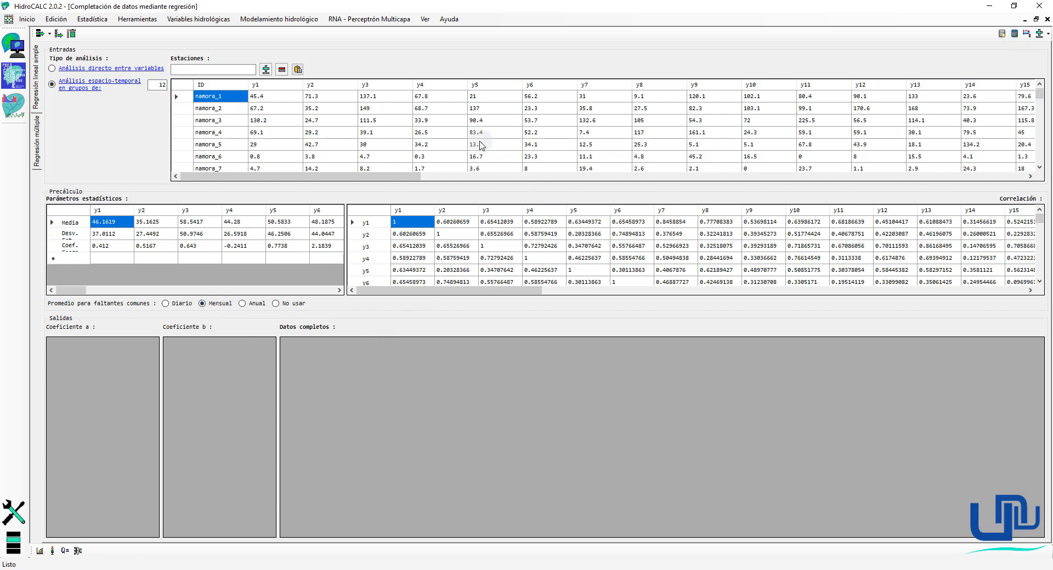
drag(1040, 94, 1029, 54)
click(1021, 33)
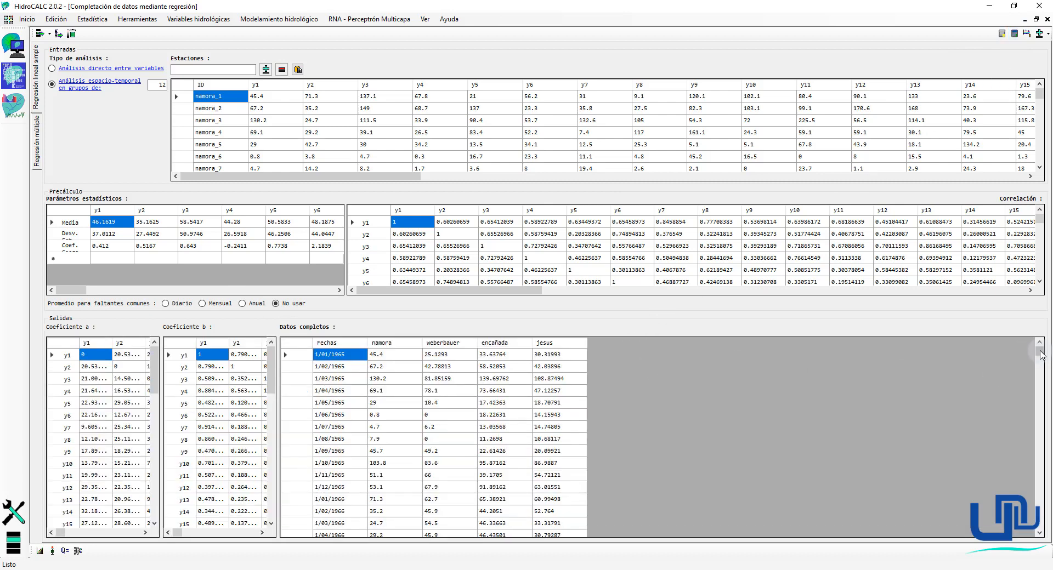
drag(1041, 356, 1028, 535)
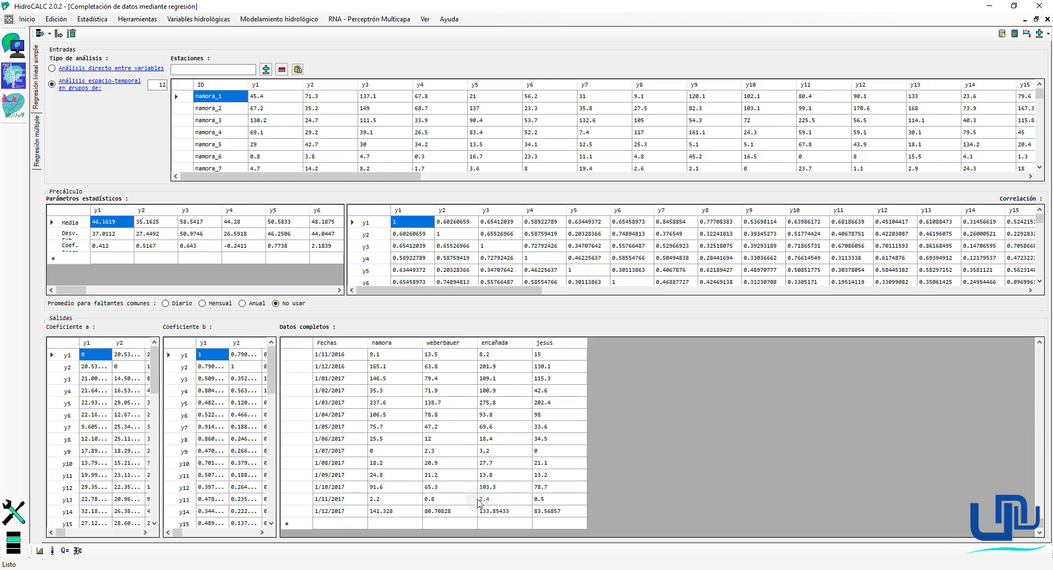
scroll(455, 449, up, 20)
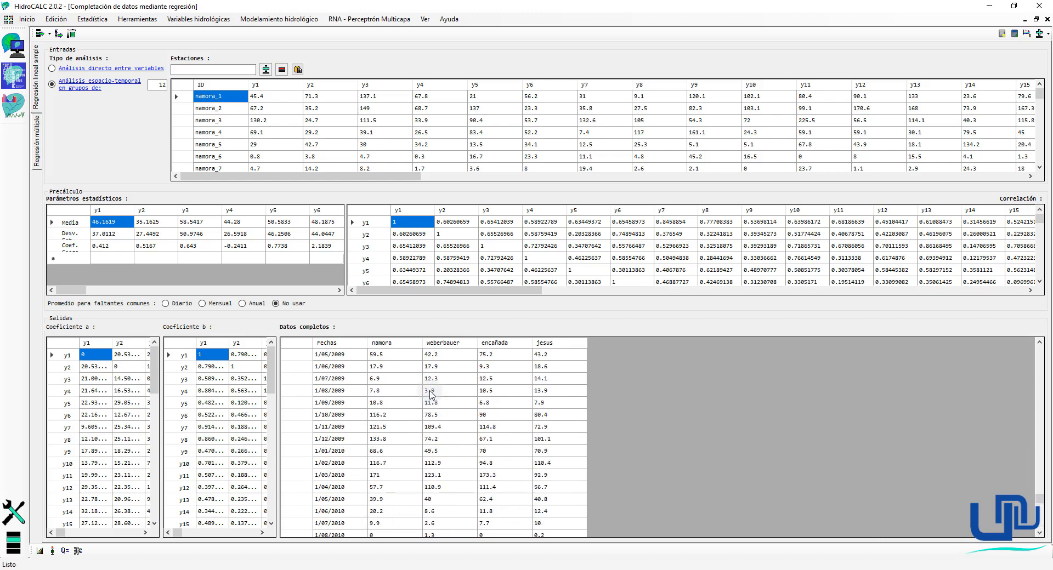
scroll(431, 394, up, 15)
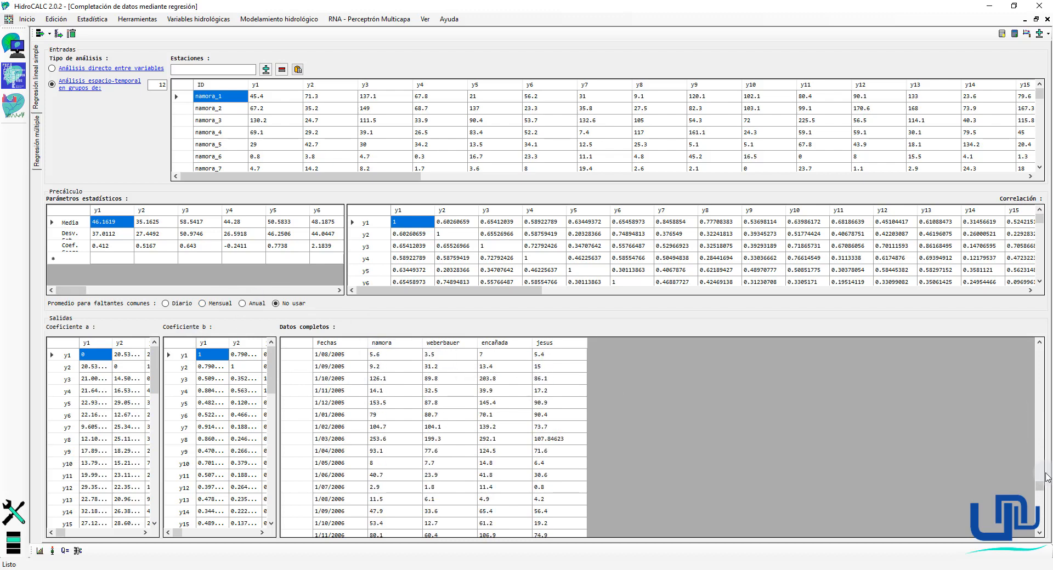
drag(1041, 484, 1039, 349)
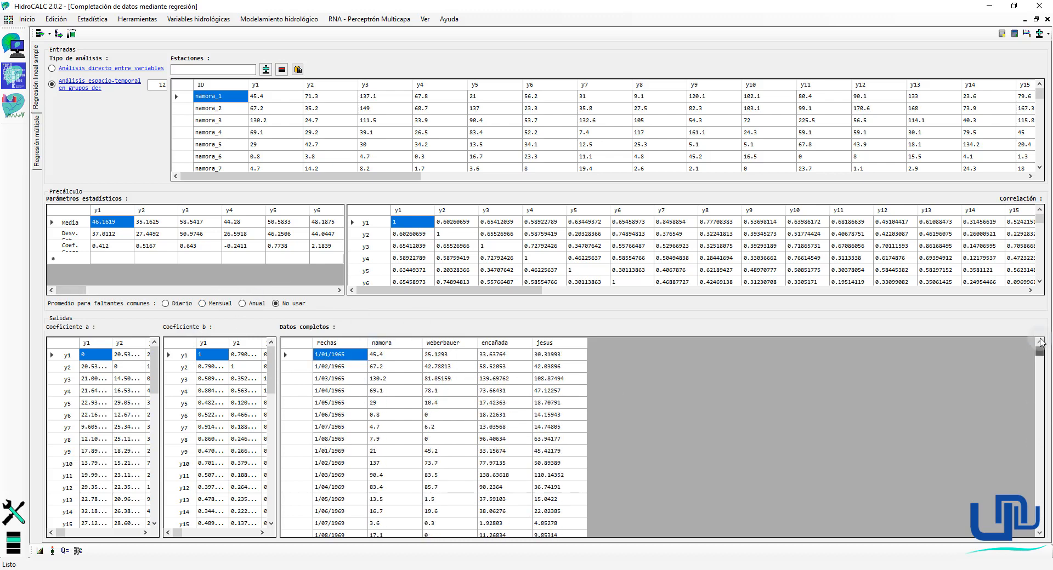
Plot the completed precipitation series for the four stations and zoom into part of the period on the chart.
click(1035, 19)
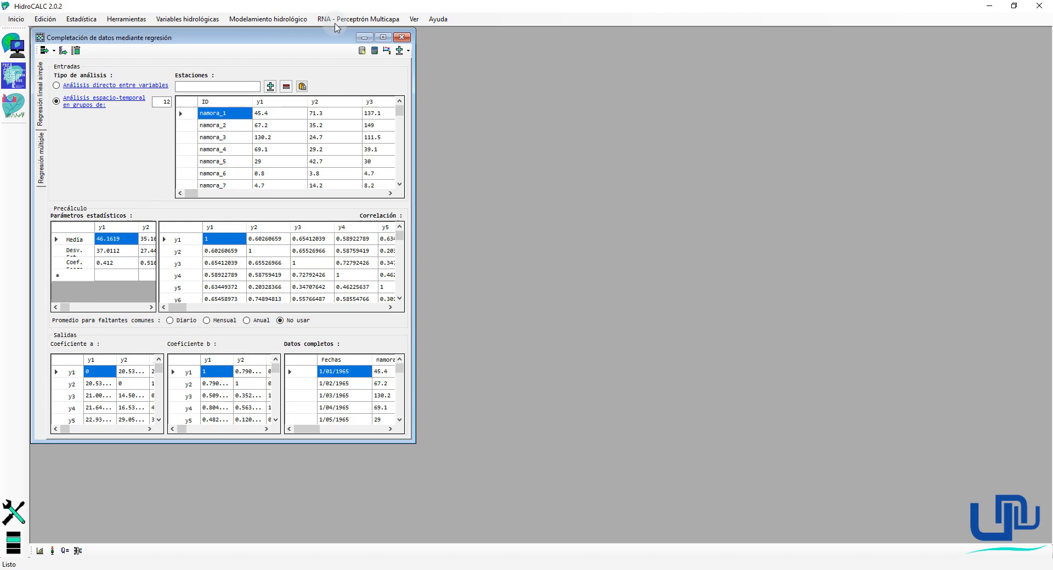
click(387, 50)
drag(449, 242, 554, 351)
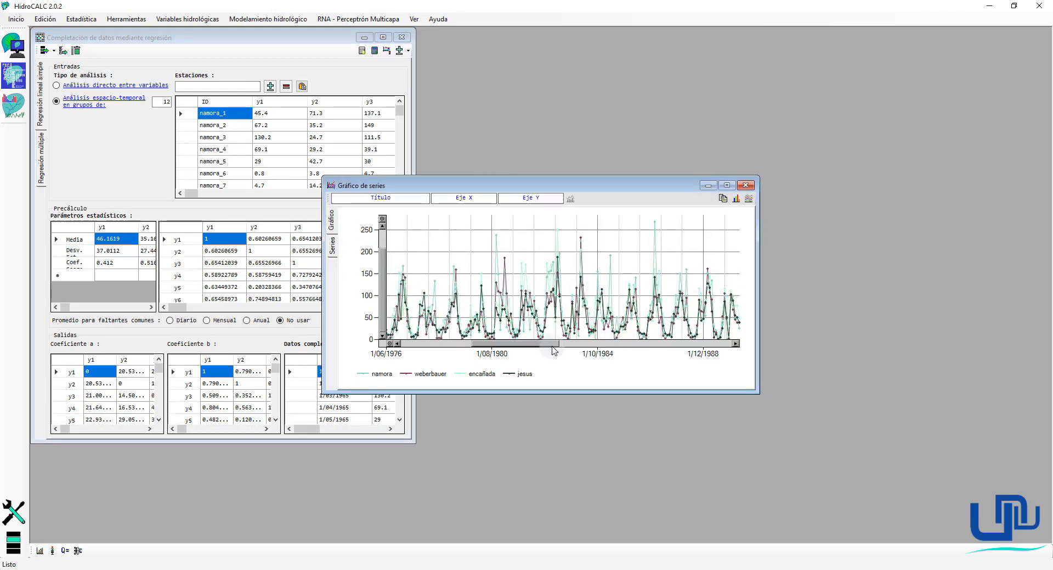
drag(455, 234, 581, 373)
drag(497, 346, 524, 344)
Change the namora series colour to dark blue from the full colour palette and redraw the chart.
click(332, 247)
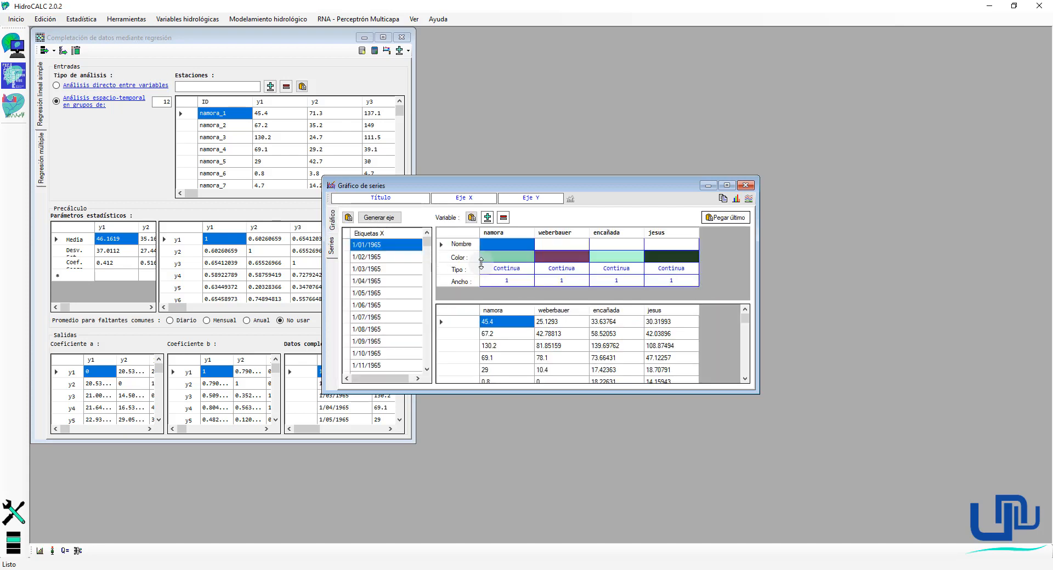
click(516, 256)
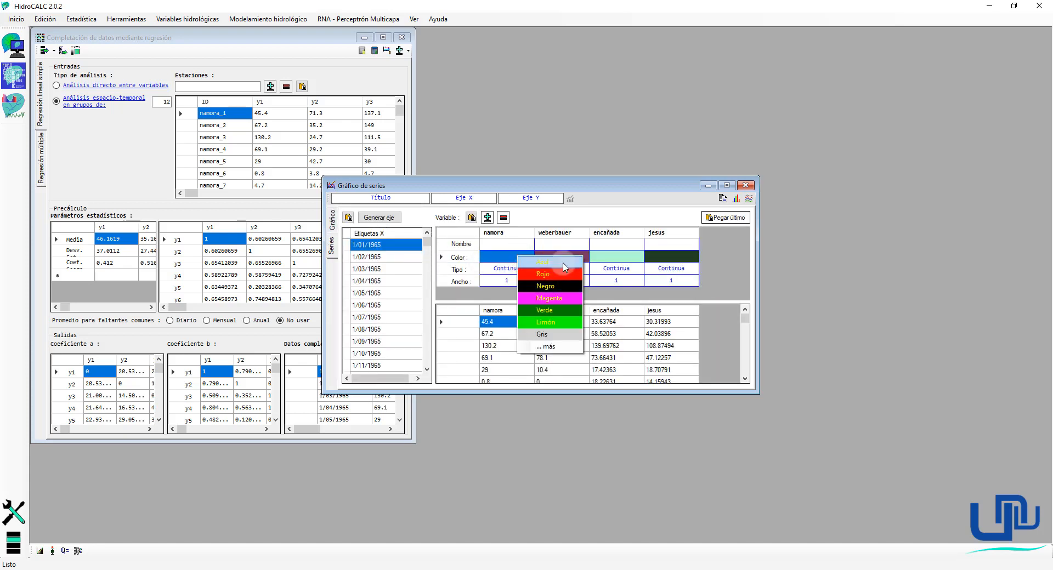
click(549, 346)
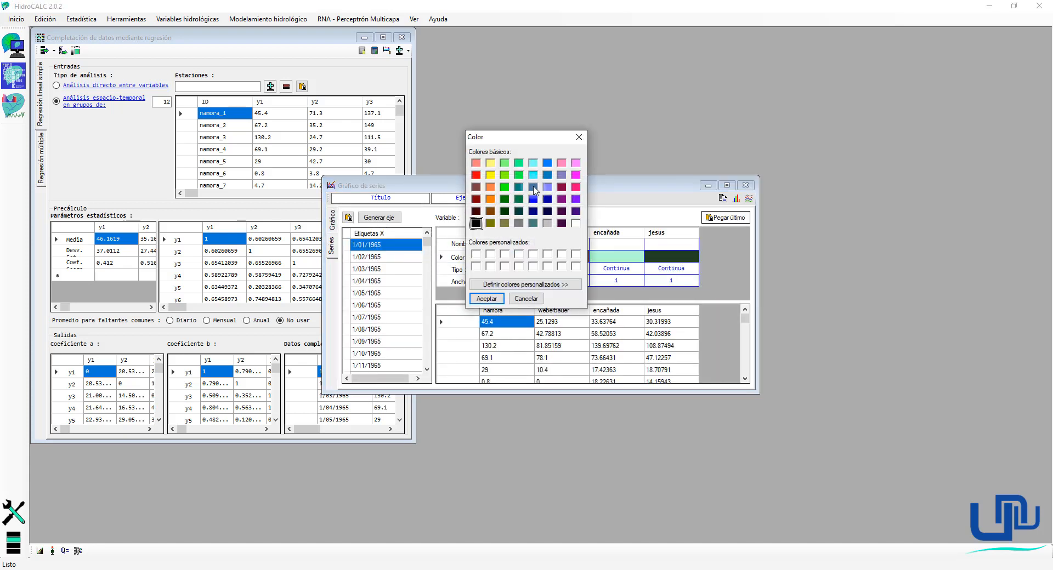
click(547, 199)
click(486, 299)
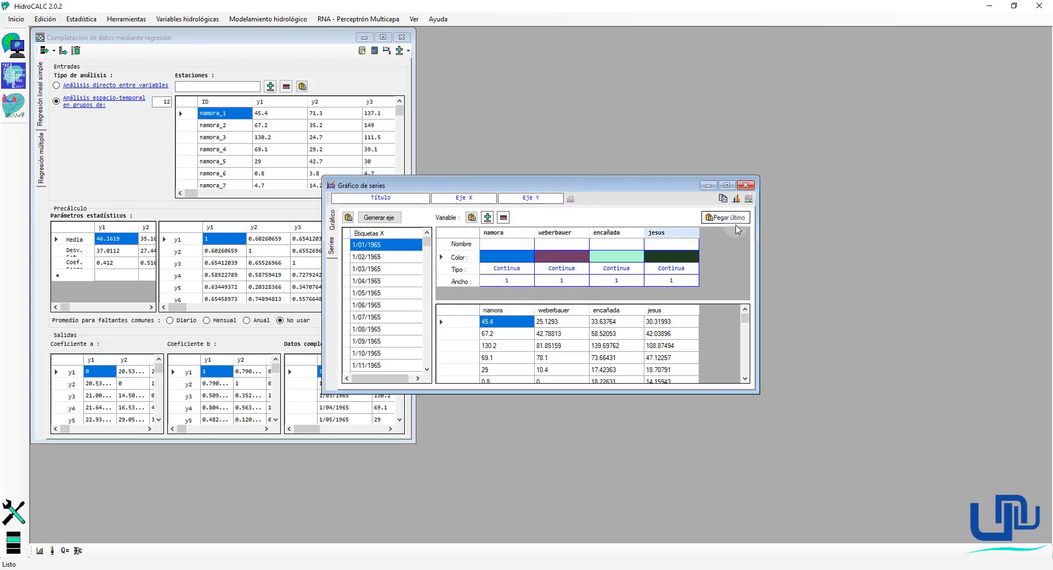
click(748, 201)
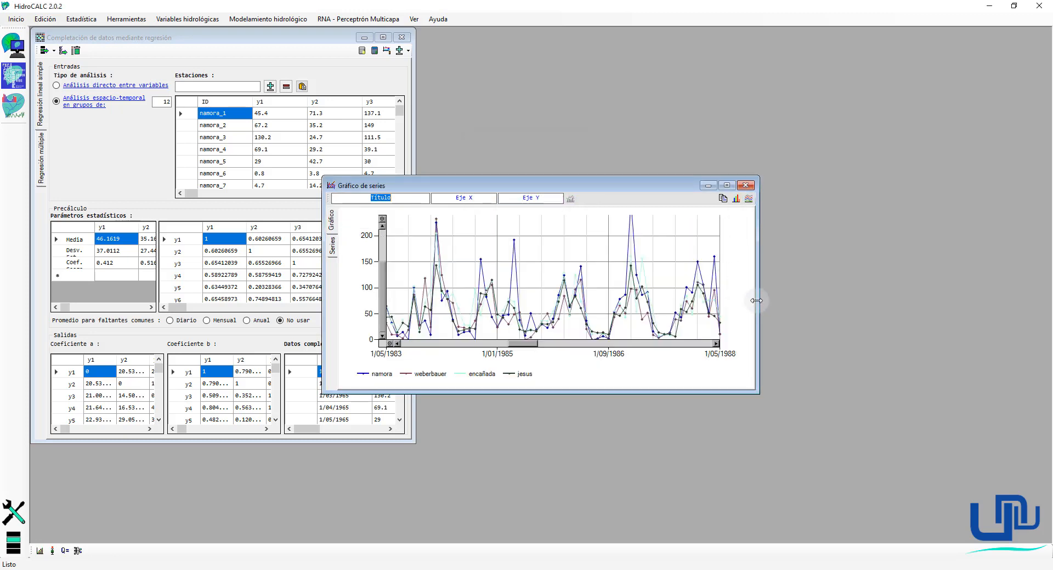
Widen the series chart, review the plotted stations through the end of 2017 at full vertical scale, and close the chart.
drag(756, 301, 922, 301)
drag(591, 345, 865, 356)
click(390, 219)
click(390, 219)
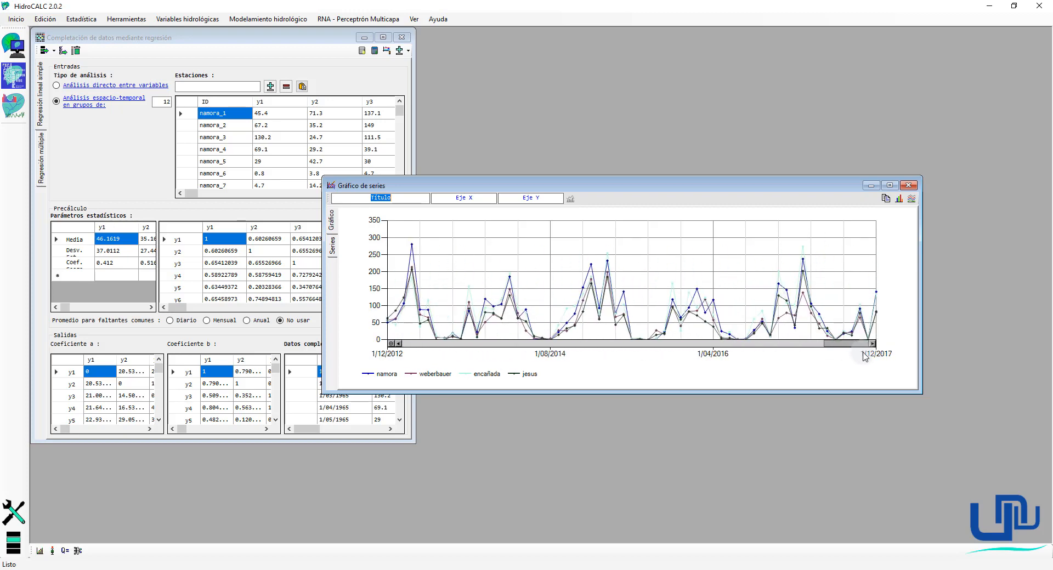
click(908, 186)
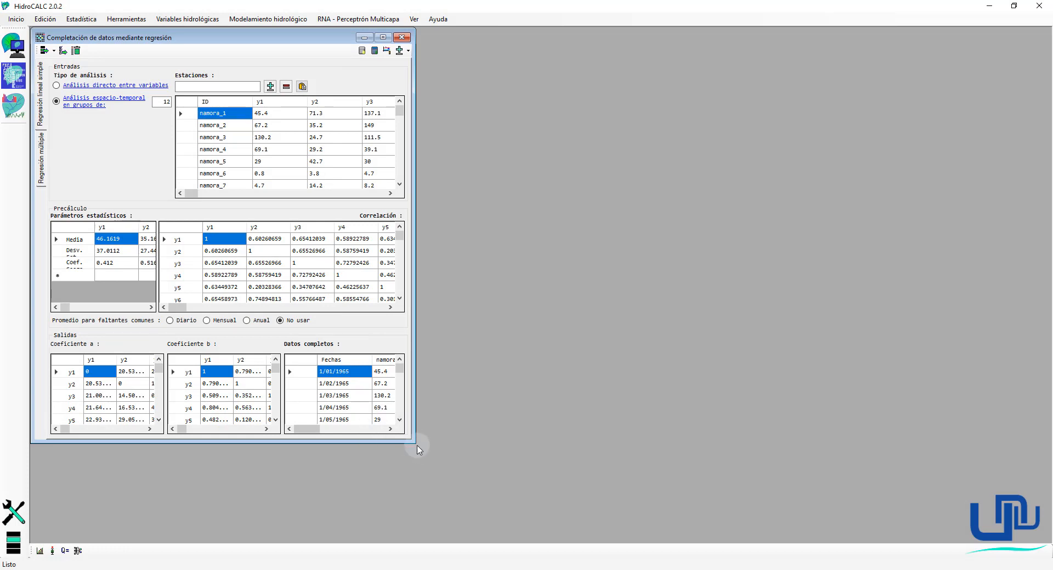
Enlarge the regression window and add the completed series to the database as Precipitaciones.
drag(413, 441, 620, 504)
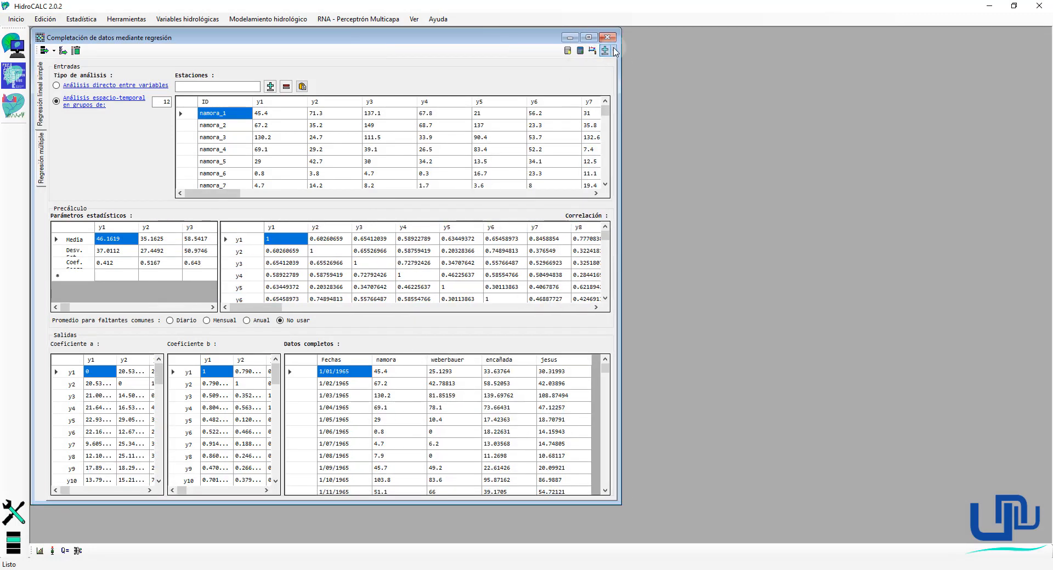
click(614, 51)
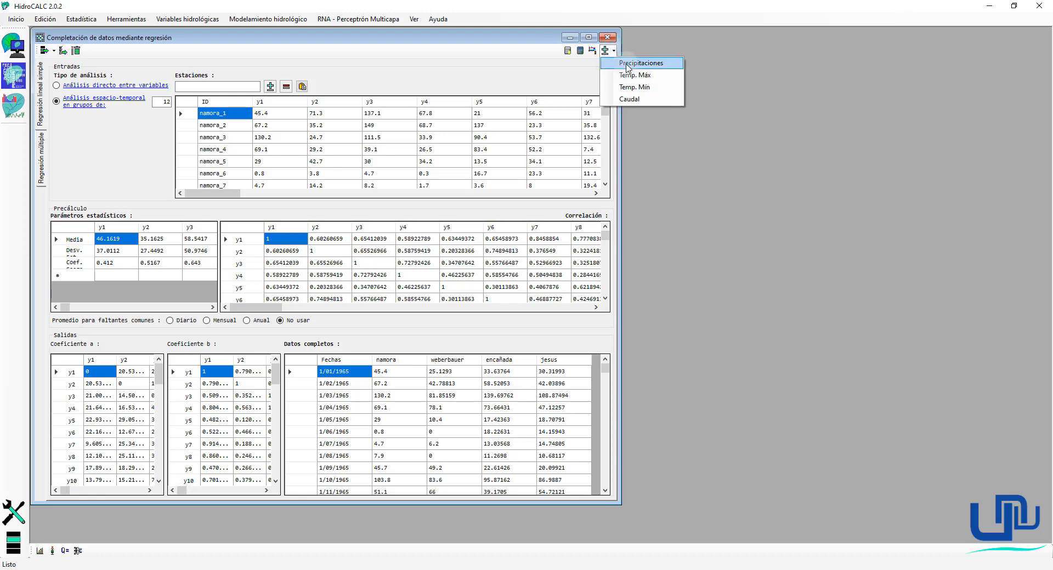
click(626, 64)
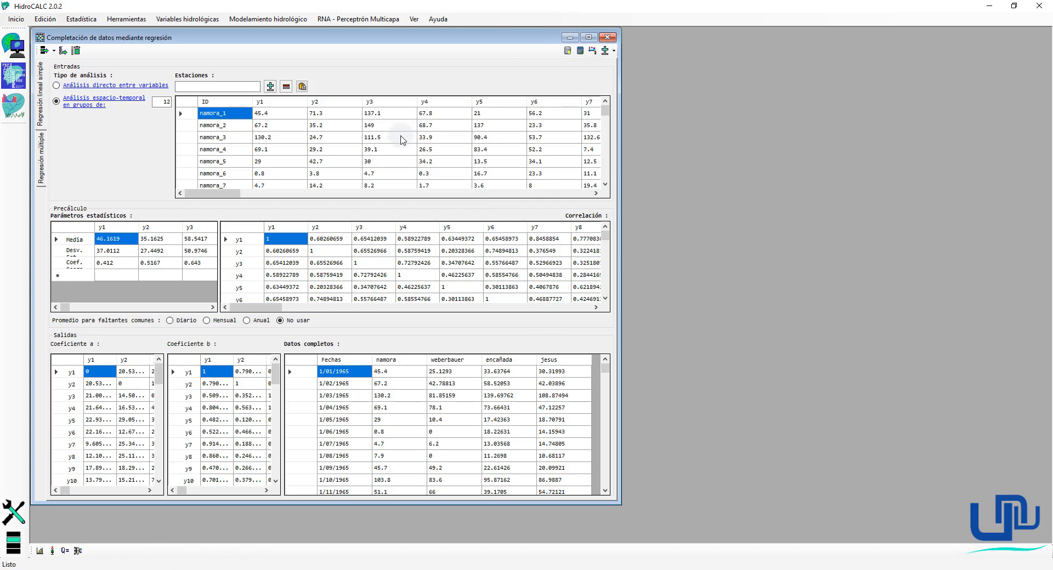
click(549, 182)
click(533, 322)
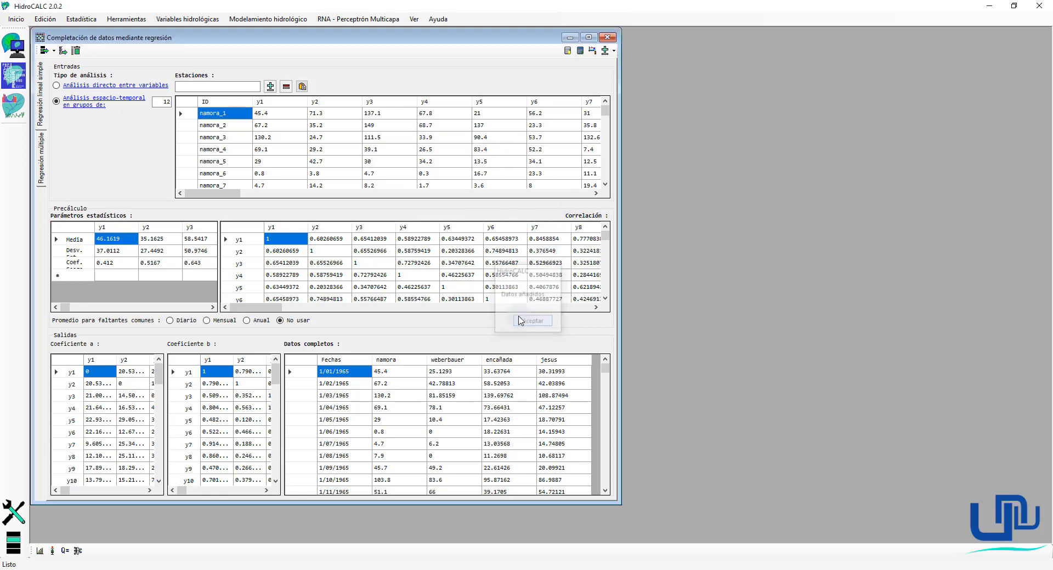
Open the precip_m workbook from the BD_Sap folder in Excel, maximize it, and fit the widths of the completed-station columns.
key(alt+Tab)
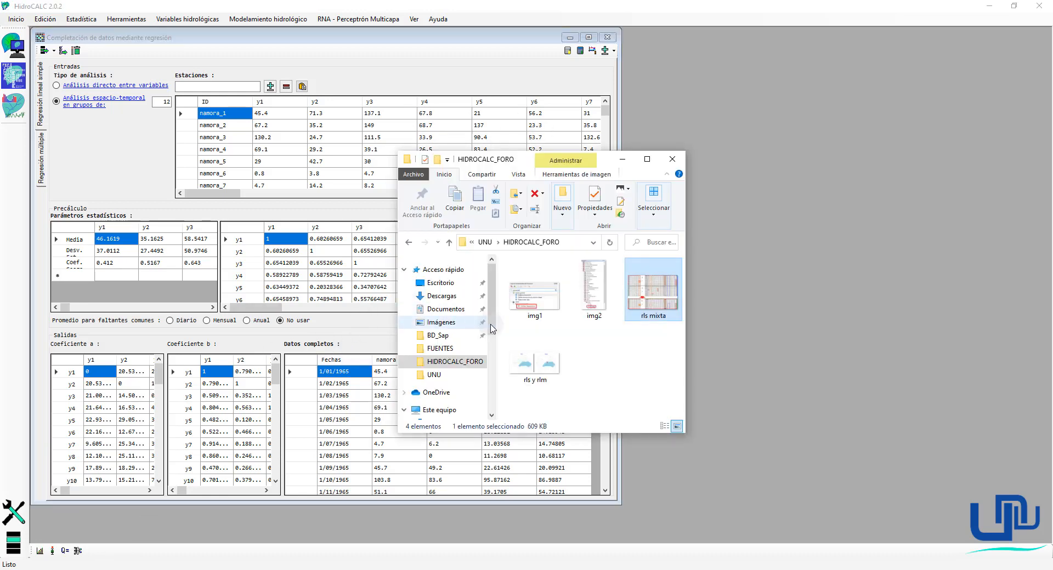
click(450, 336)
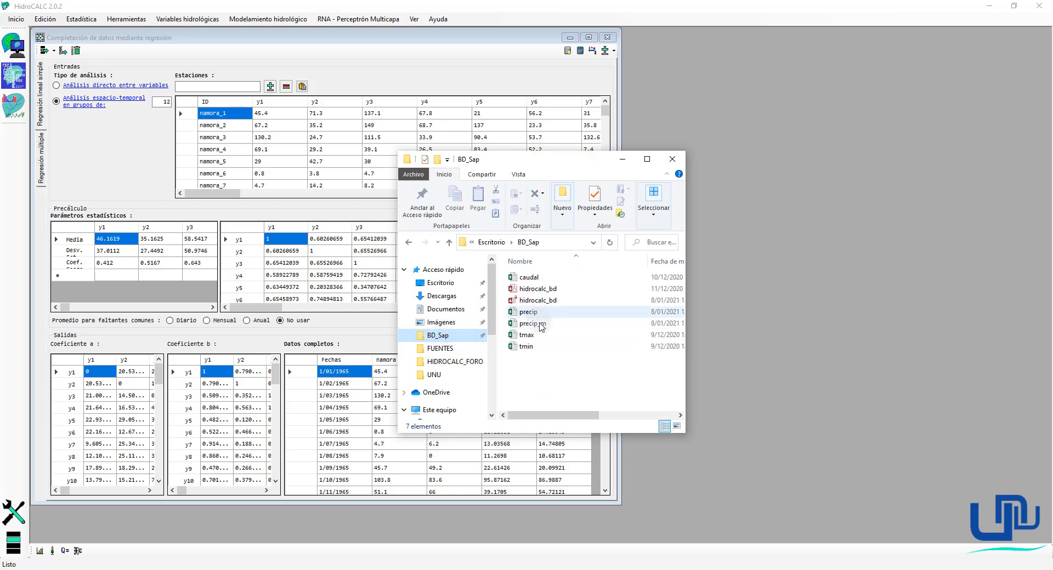
double_click(545, 323)
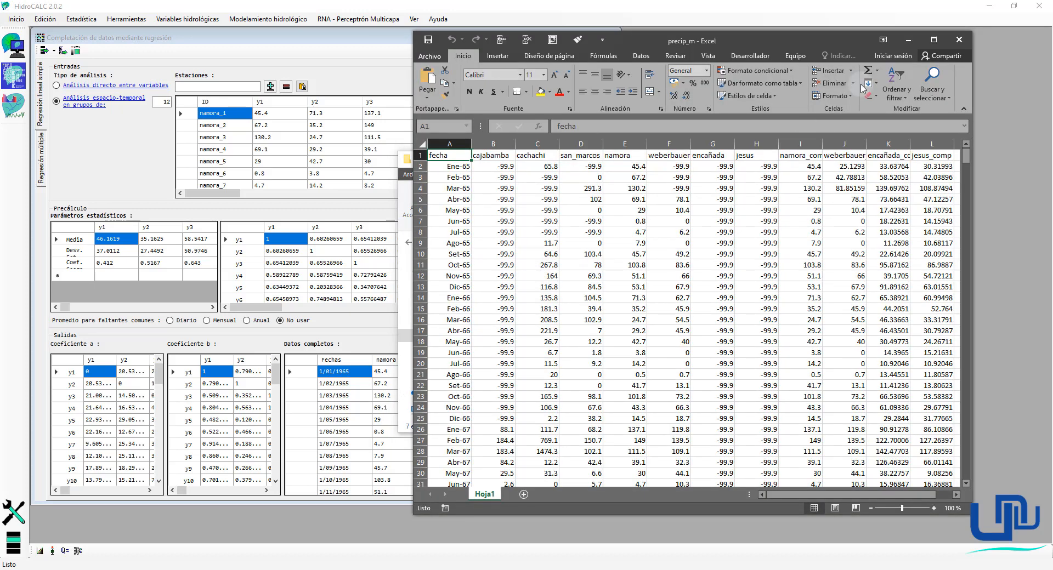
click(934, 39)
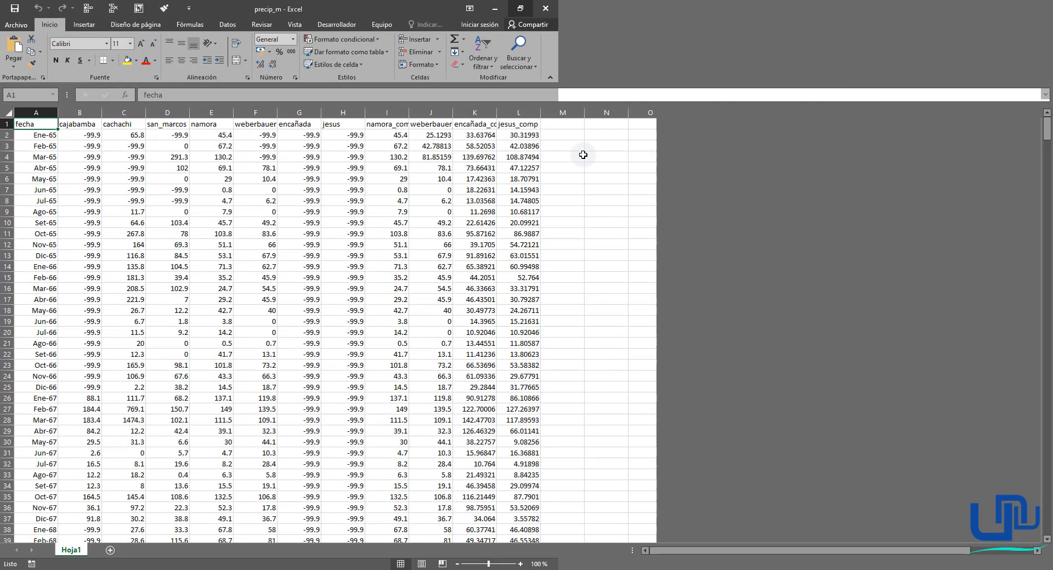
drag(408, 117, 543, 111)
click(582, 113)
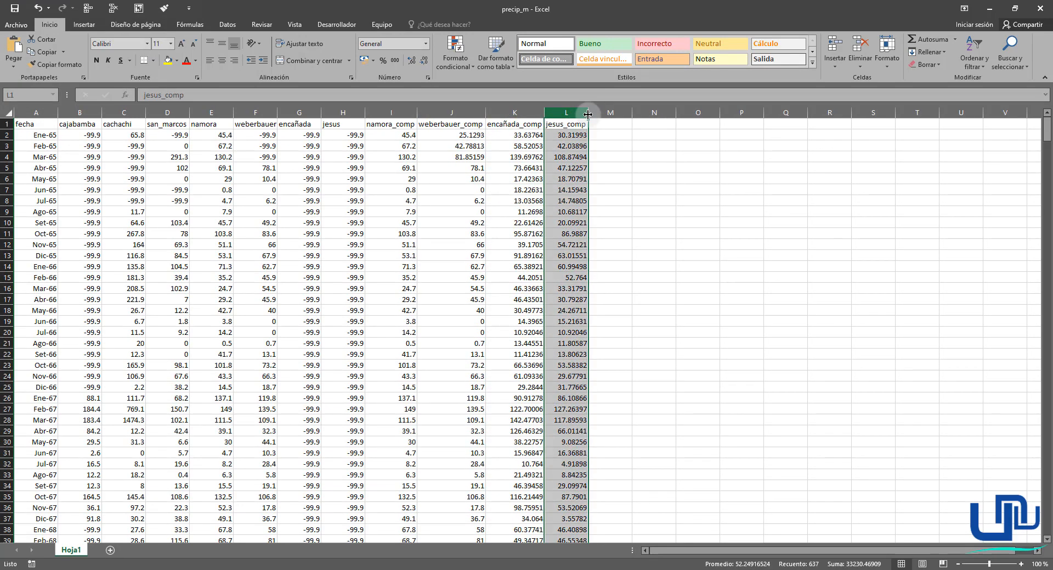
Review the monthly values in the completed-station columns, then close the workbook without saving and close the BD_Sap folder.
click(568, 168)
scroll(523, 241, down, 7)
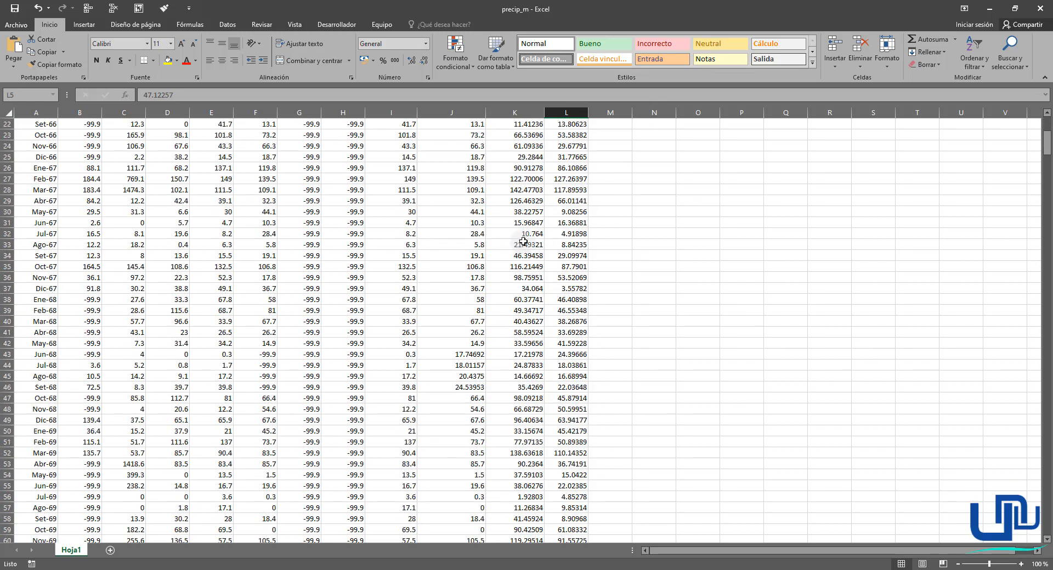
scroll(523, 241, up, 7)
click(1040, 8)
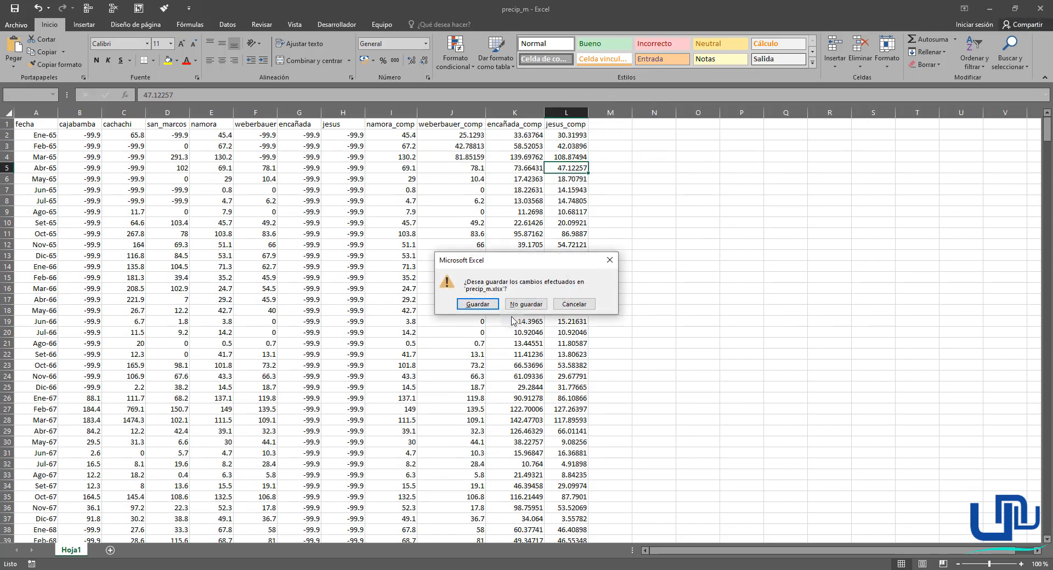
click(525, 303)
click(676, 155)
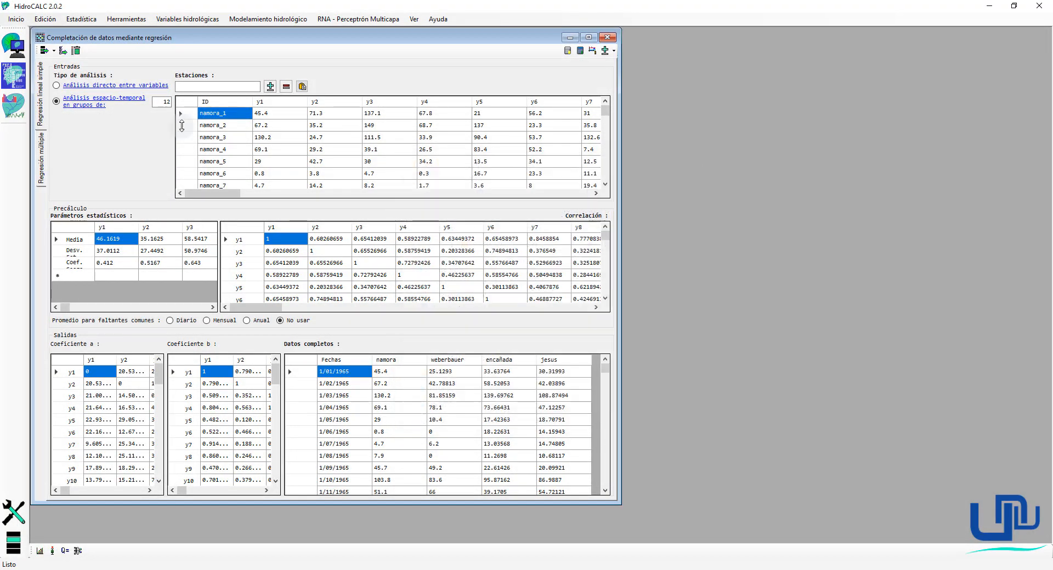
Show the Regresión múltiple form and switch to Photos to view the rls y rlm diagram.
click(41, 157)
key(alt+Tab)
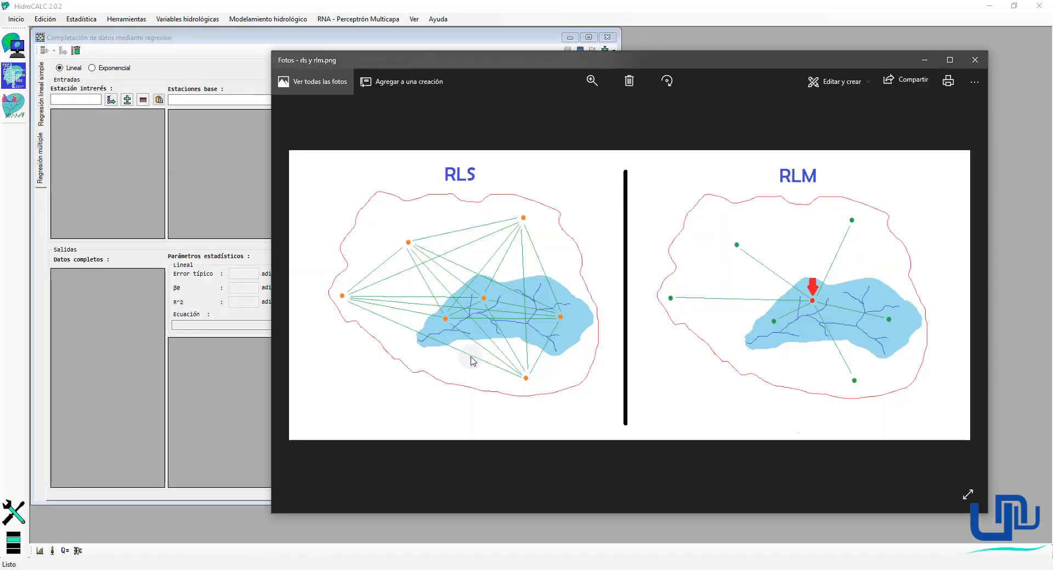